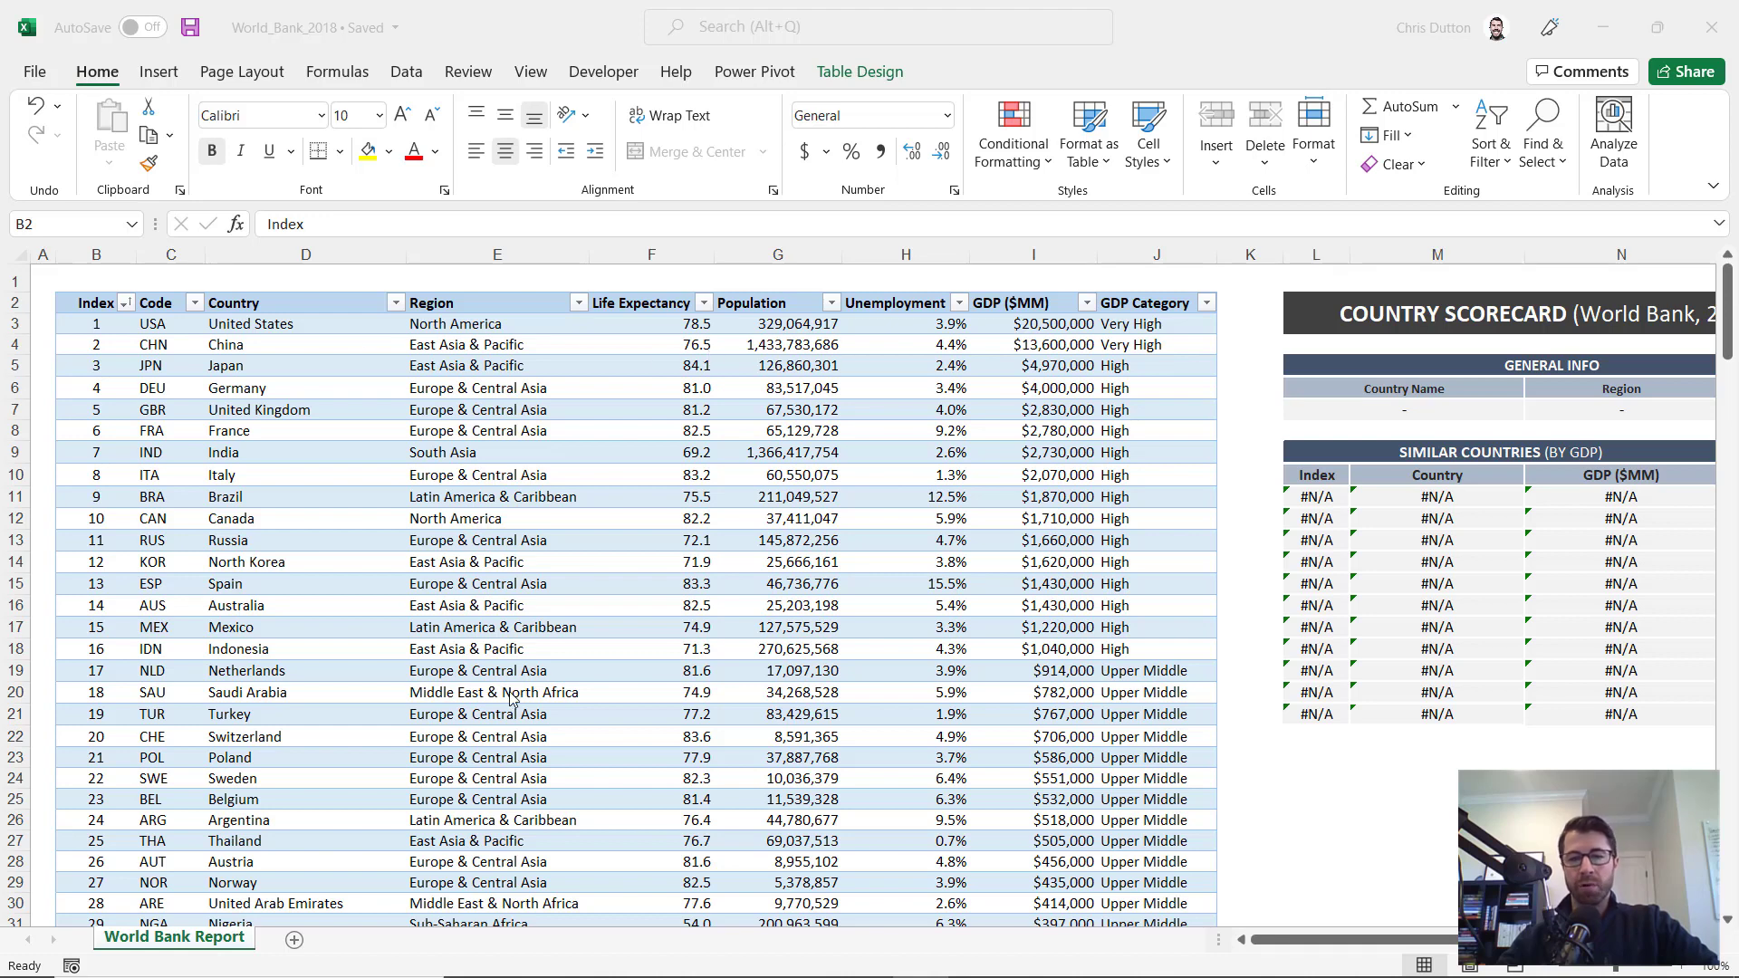
Review the country table headers from Index across to GDP Category
left_click(95, 302)
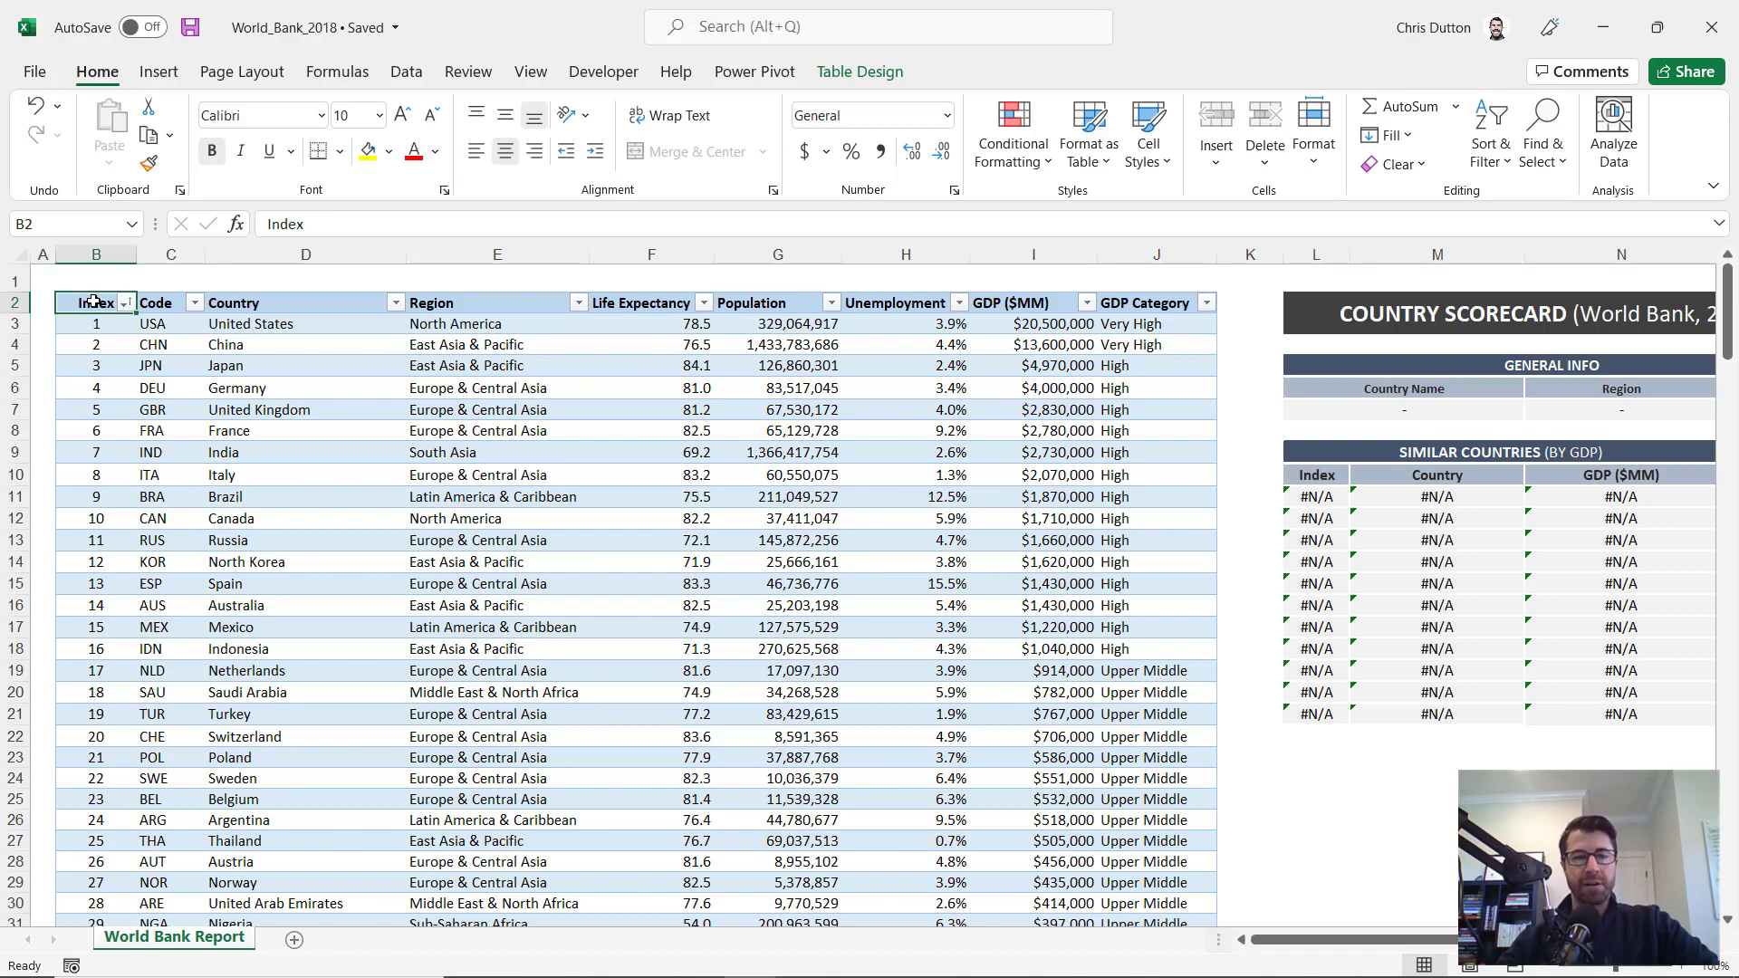
key("Right")
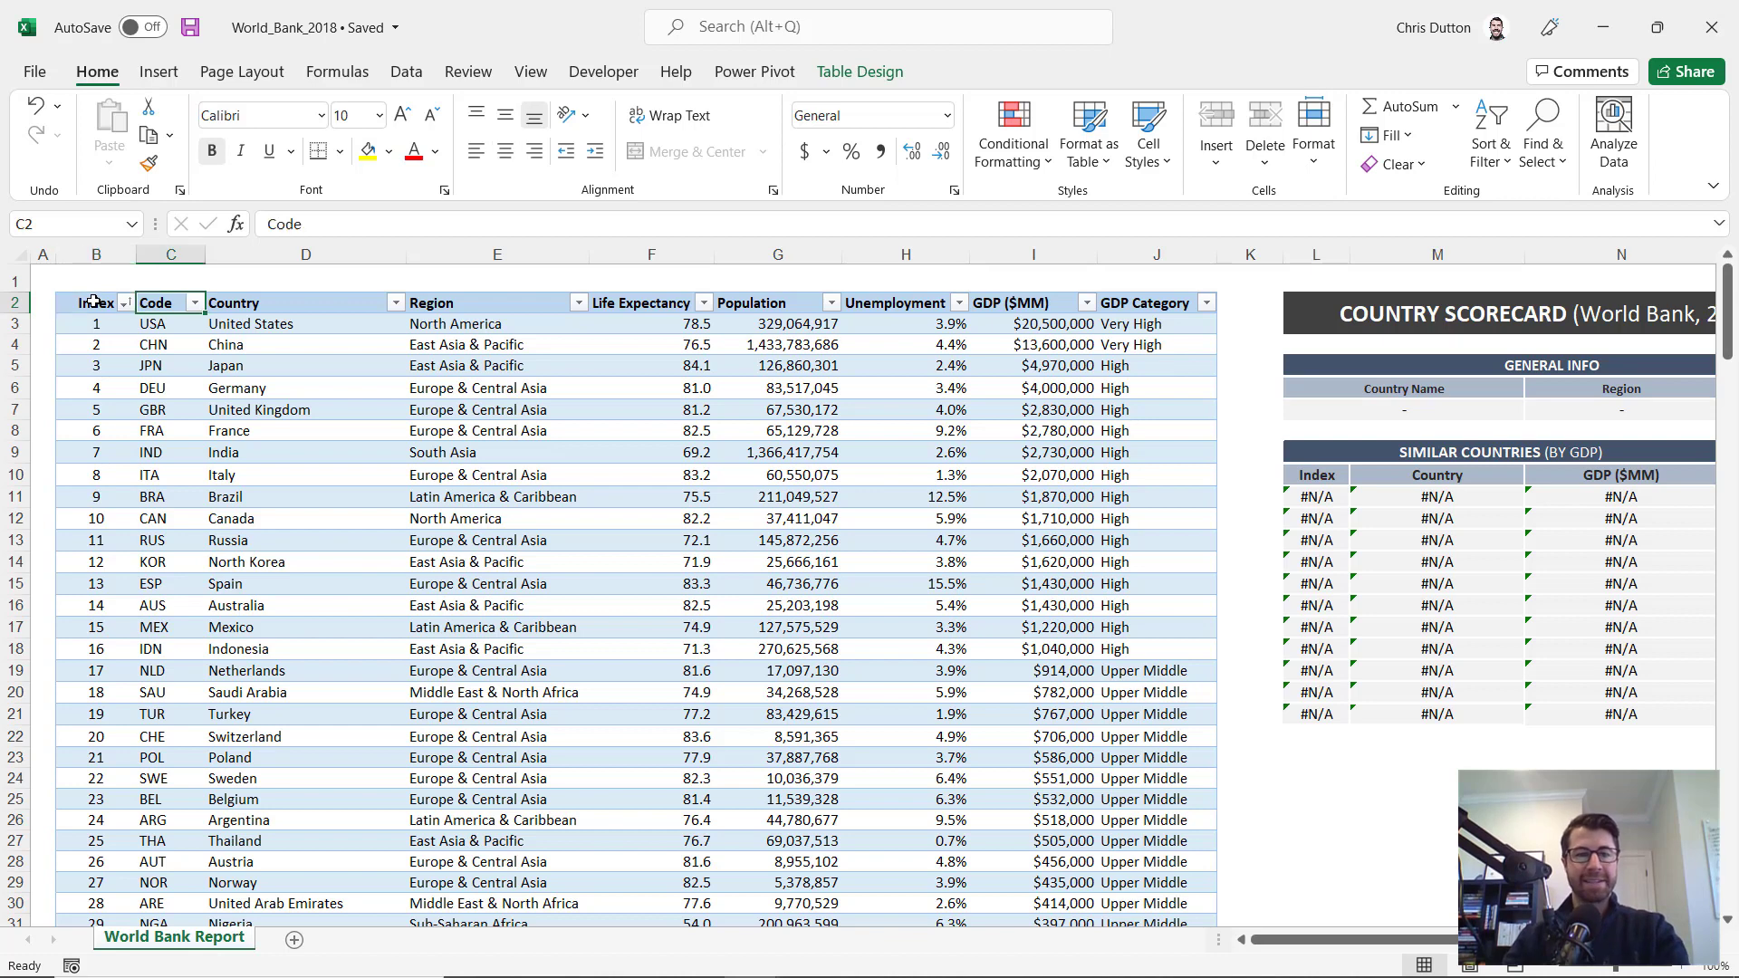
key("Right")
key("Right")
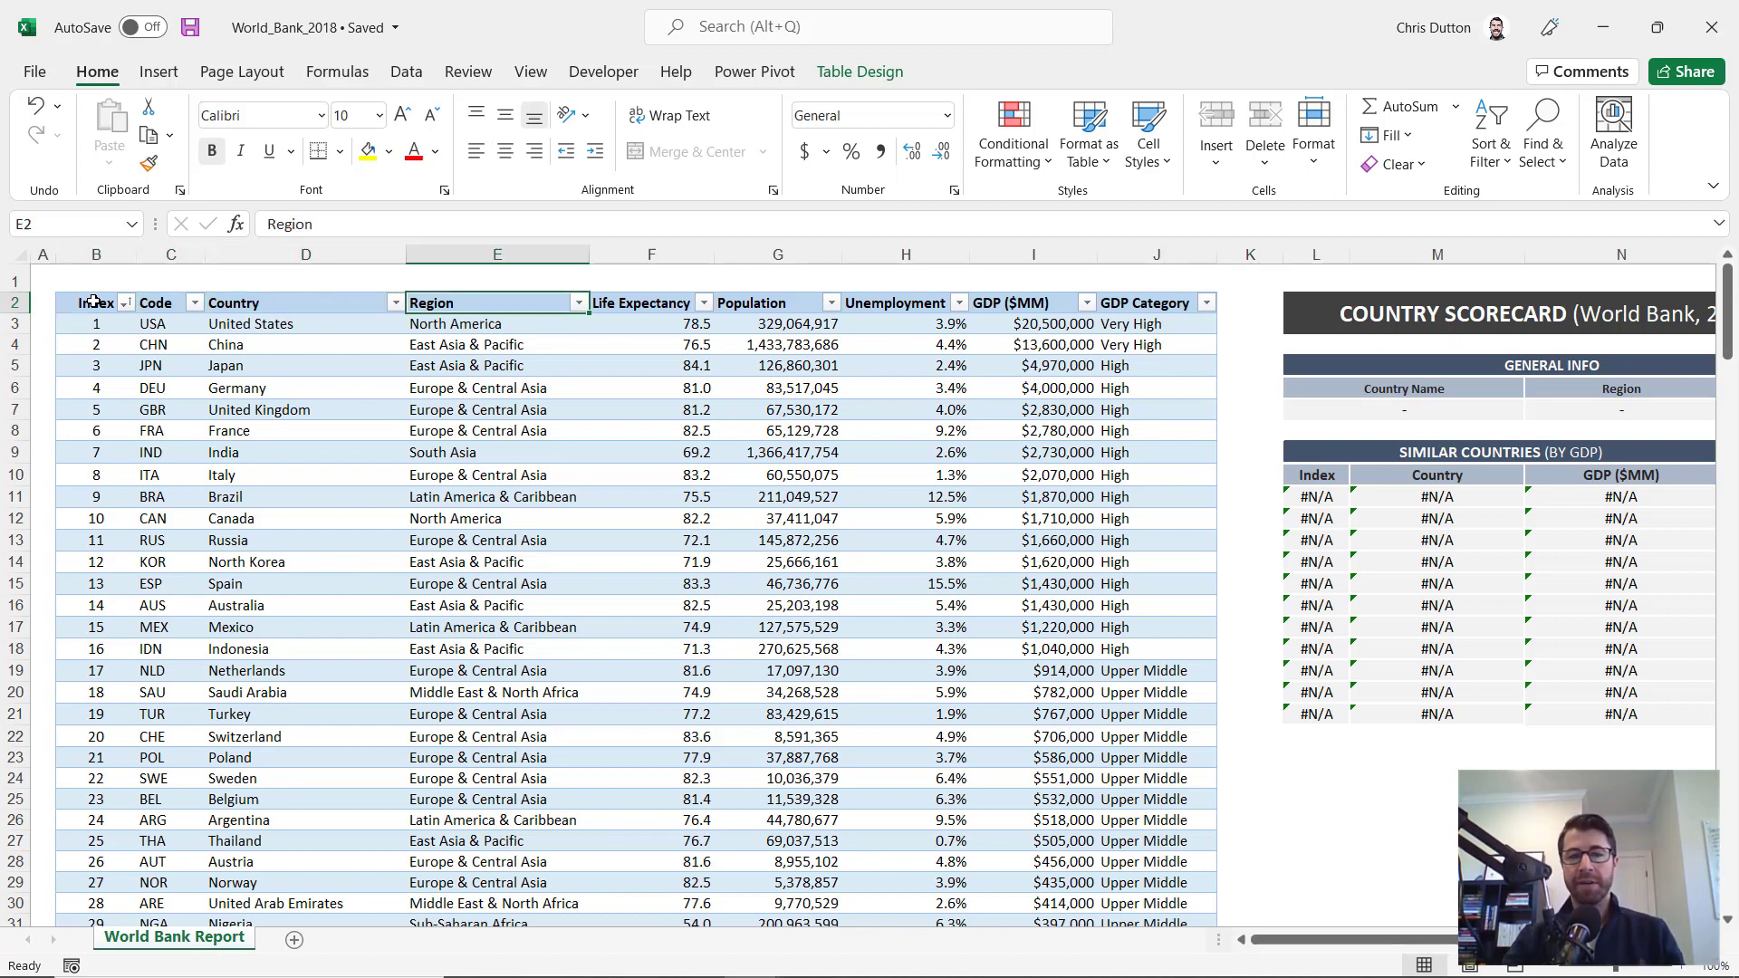
key("Right")
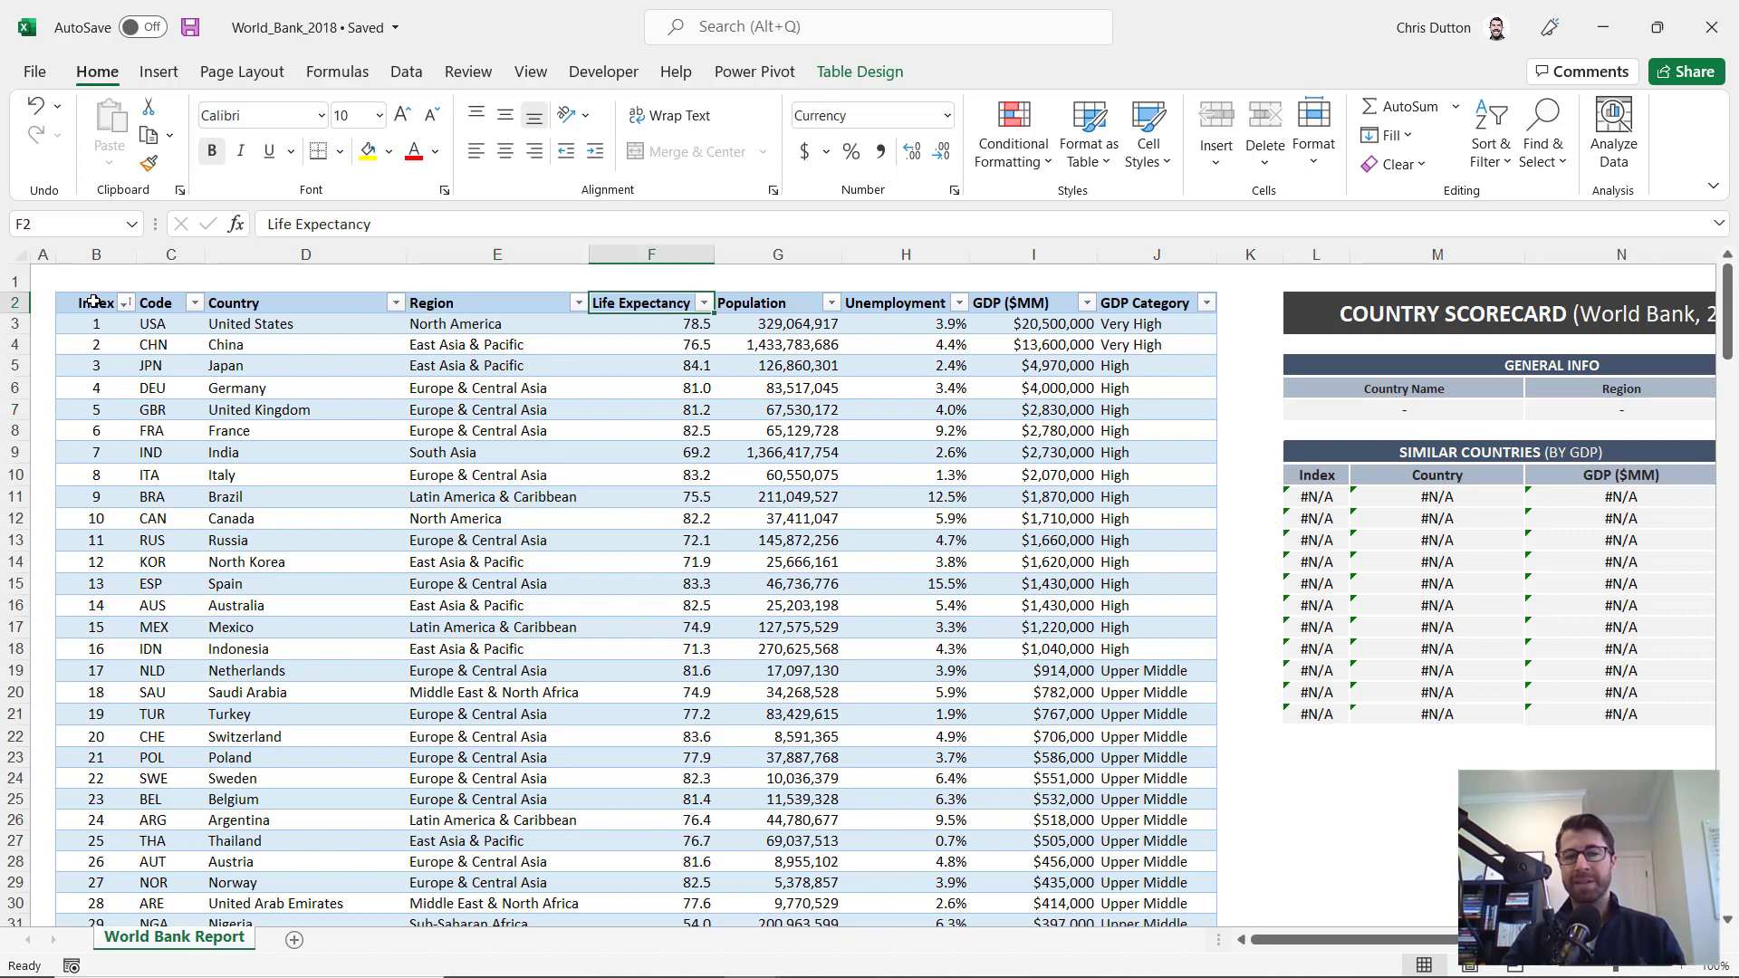
key("Right")
key("Right")
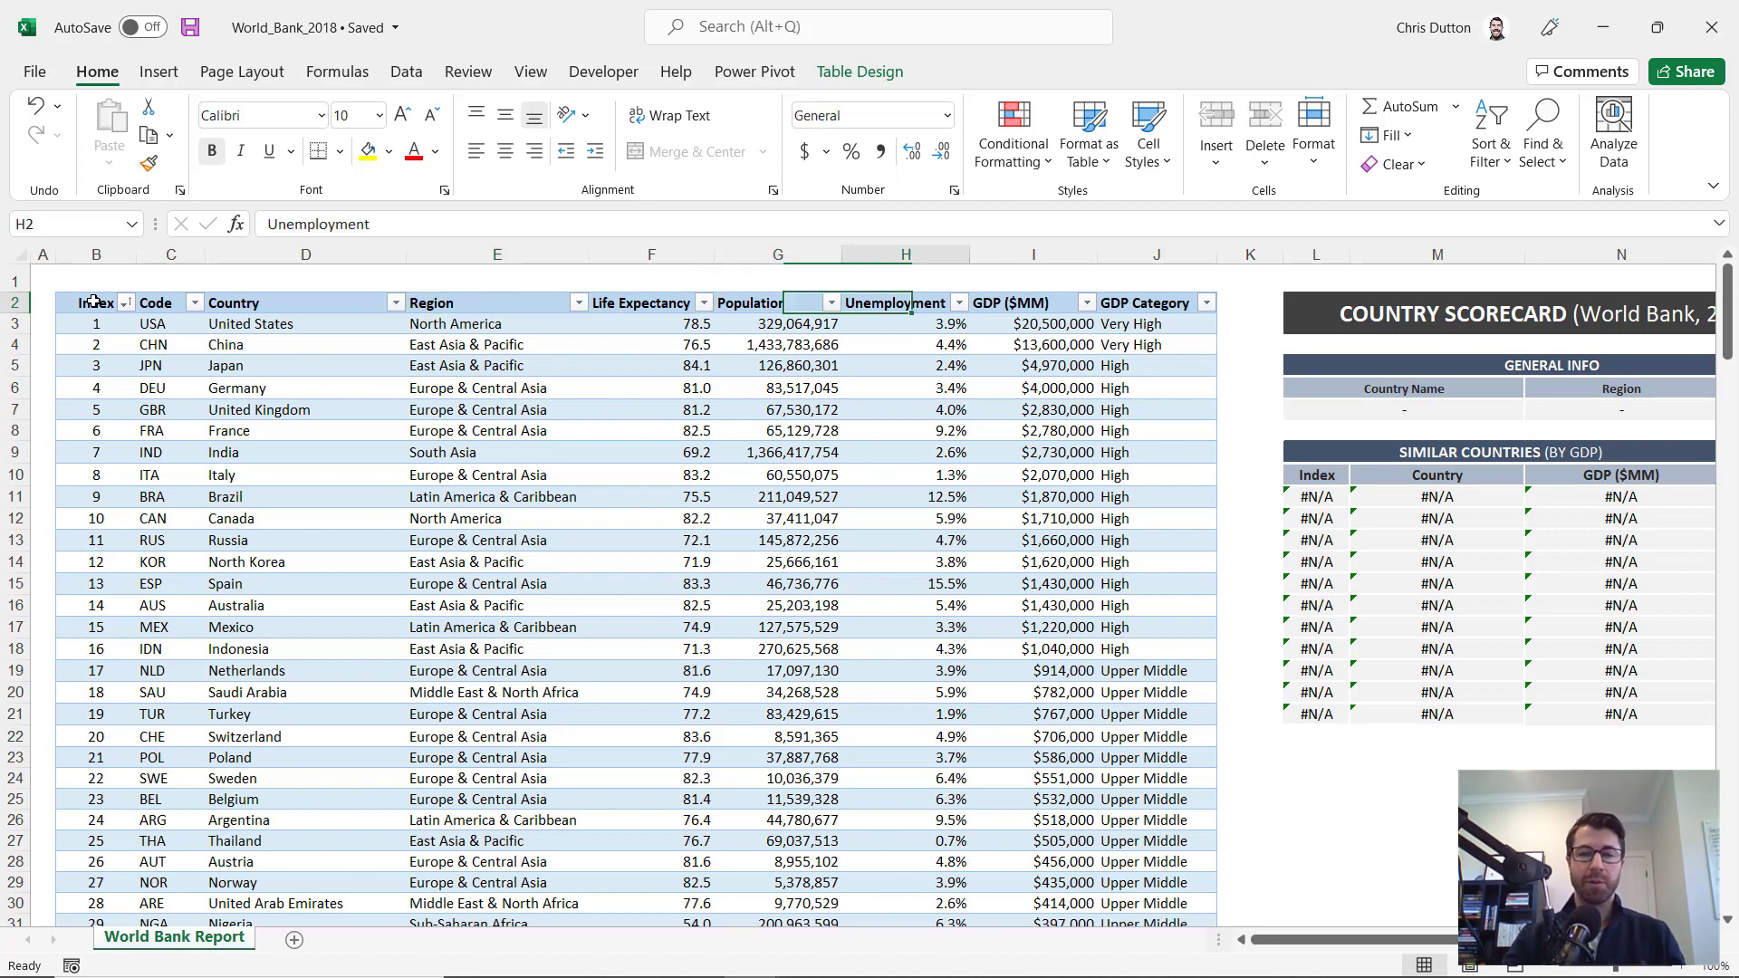
key("Right")
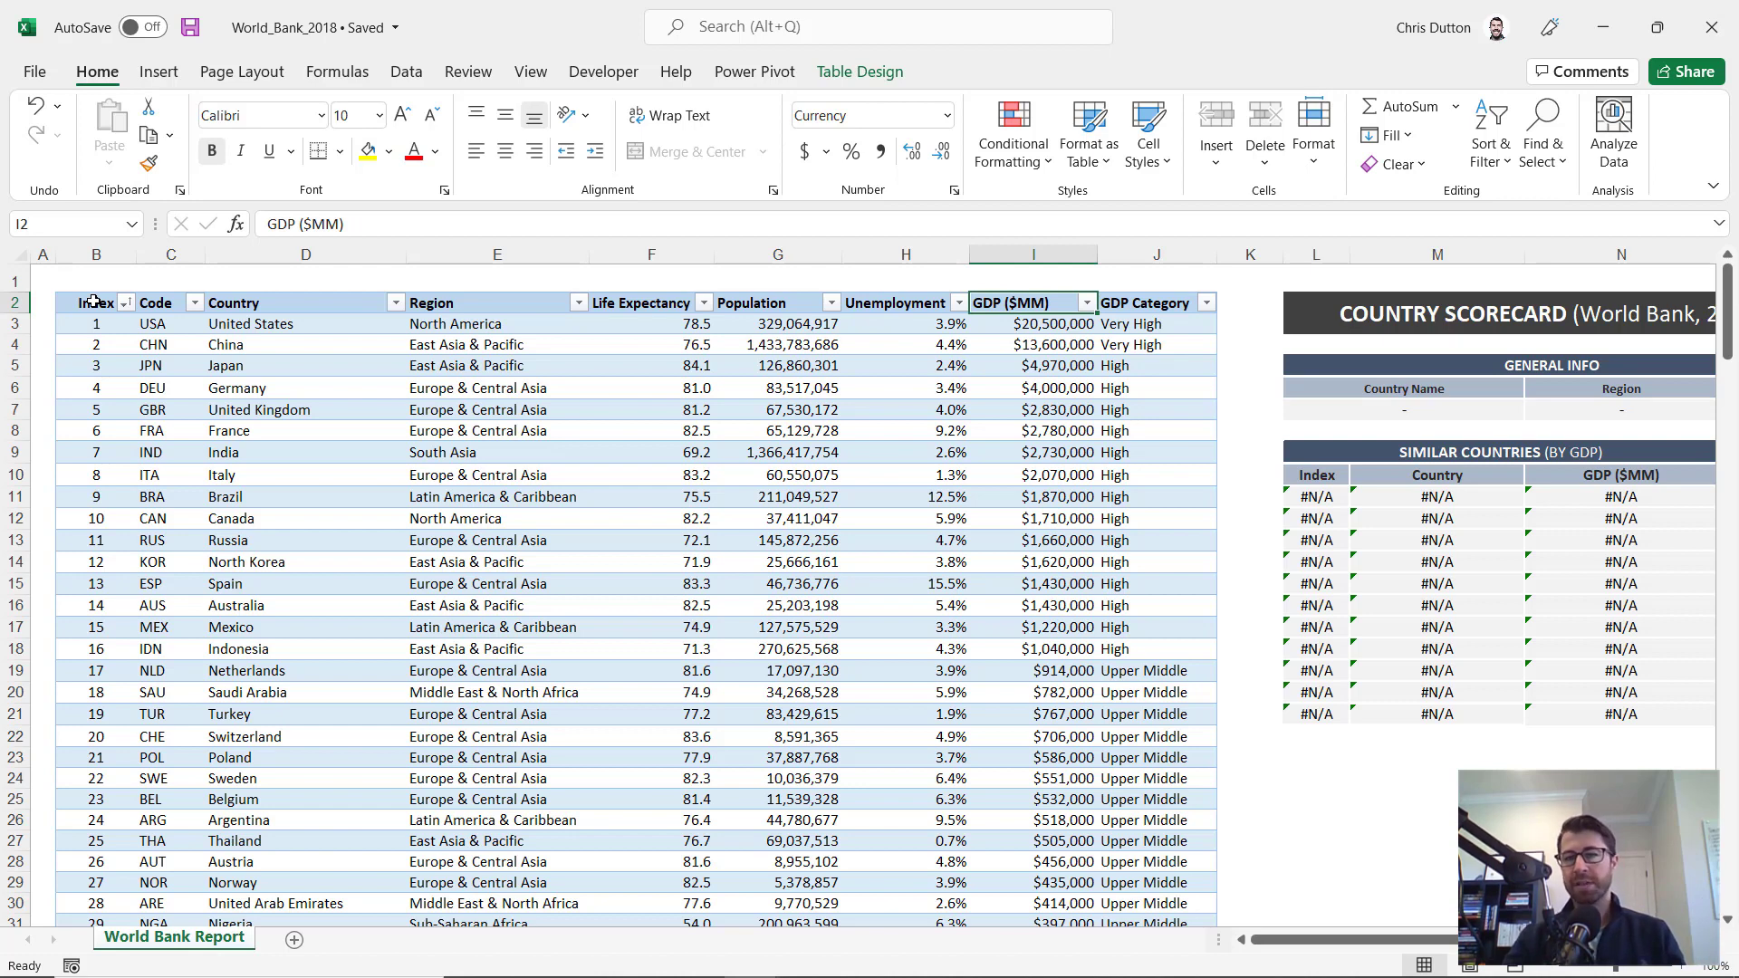
key("Right")
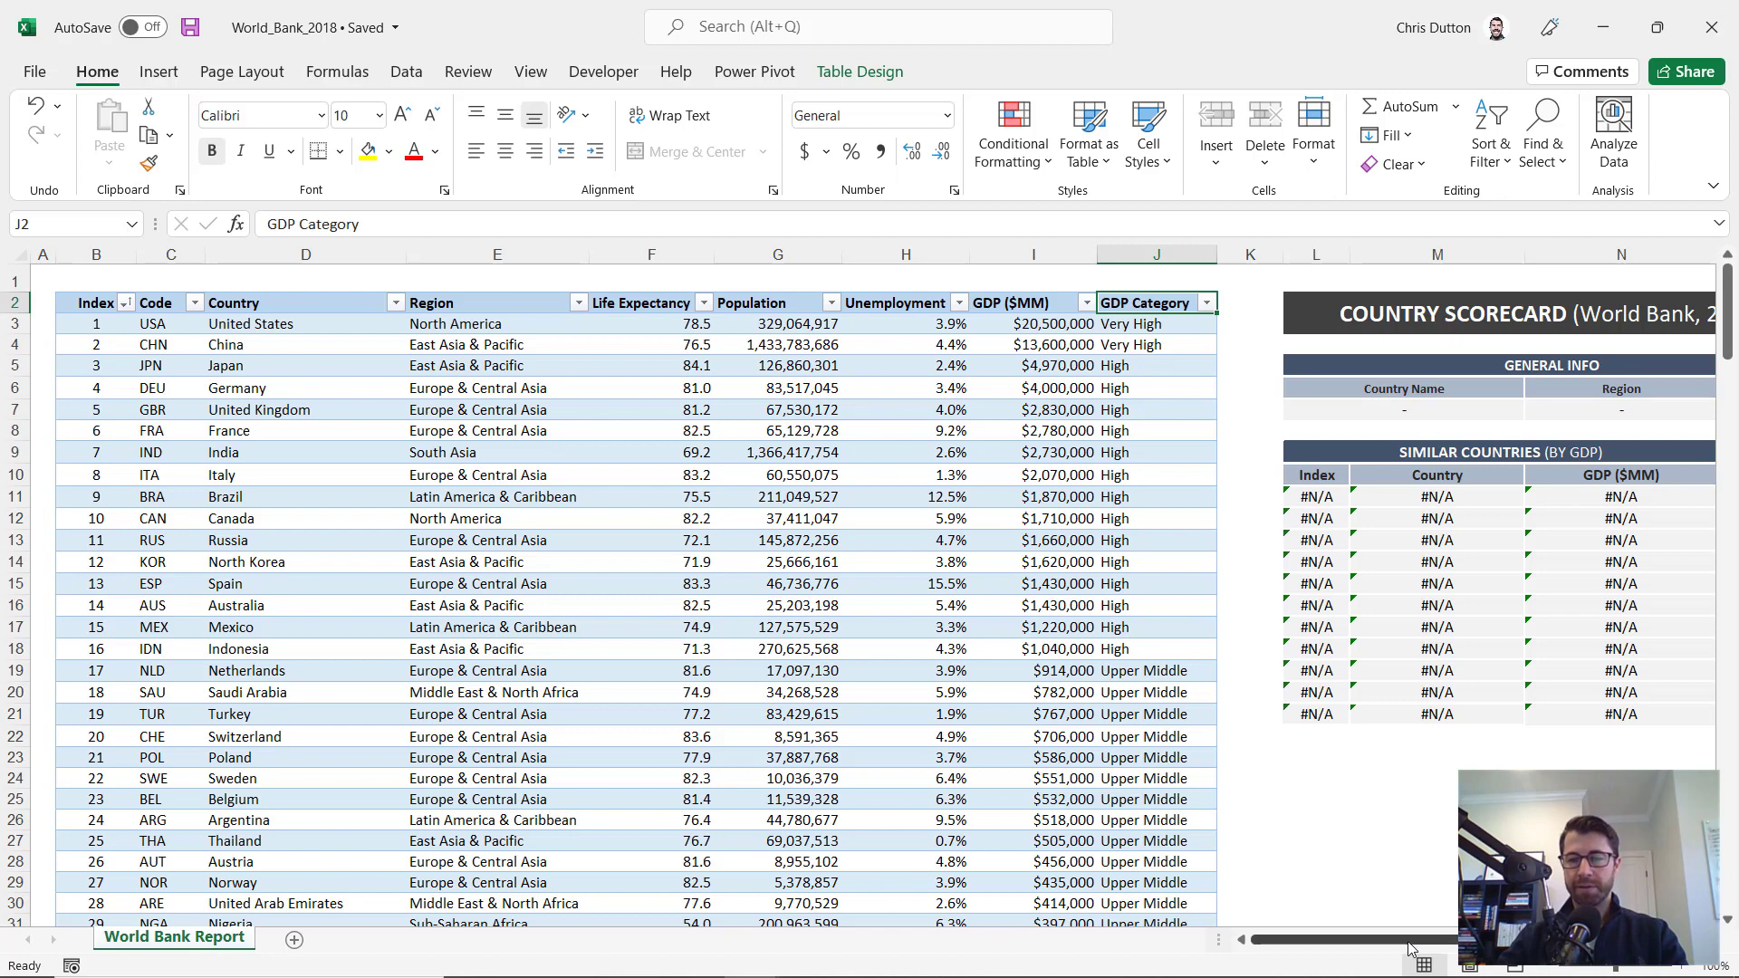
Scroll to the scorecard and inspect the Country Name and Region lookup formulas in L7 and N7
left_click_drag(1412, 944, 1558, 946)
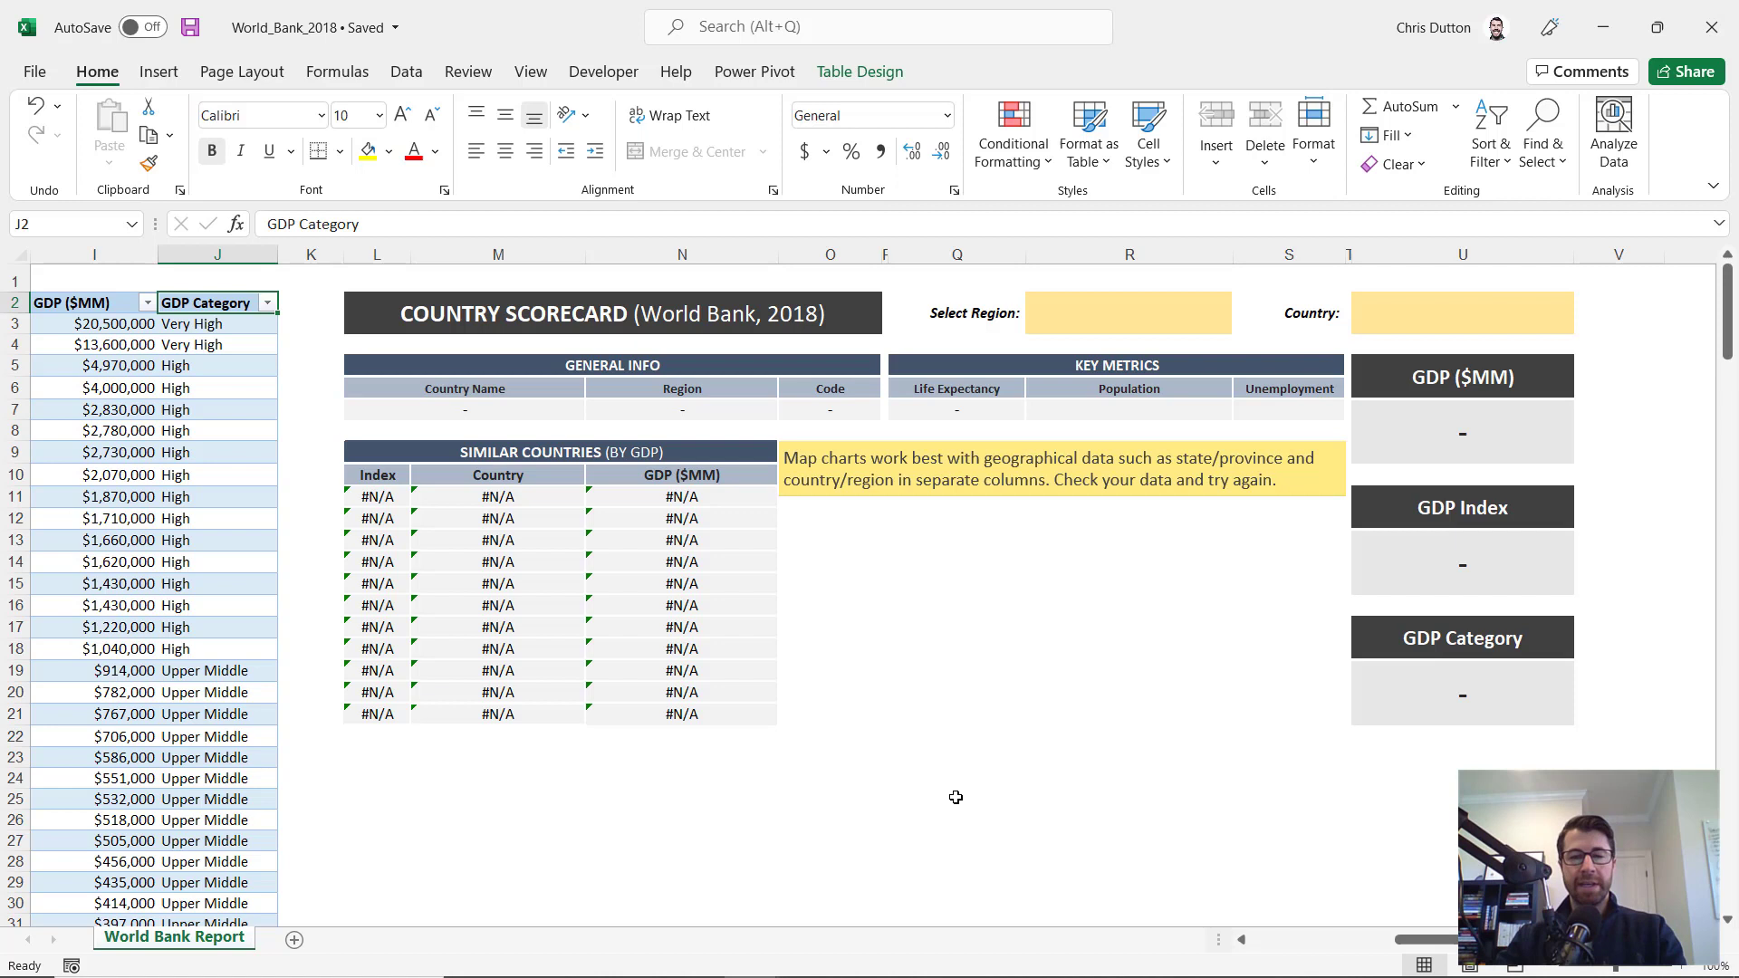
left_click(471, 408)
left_click(687, 408)
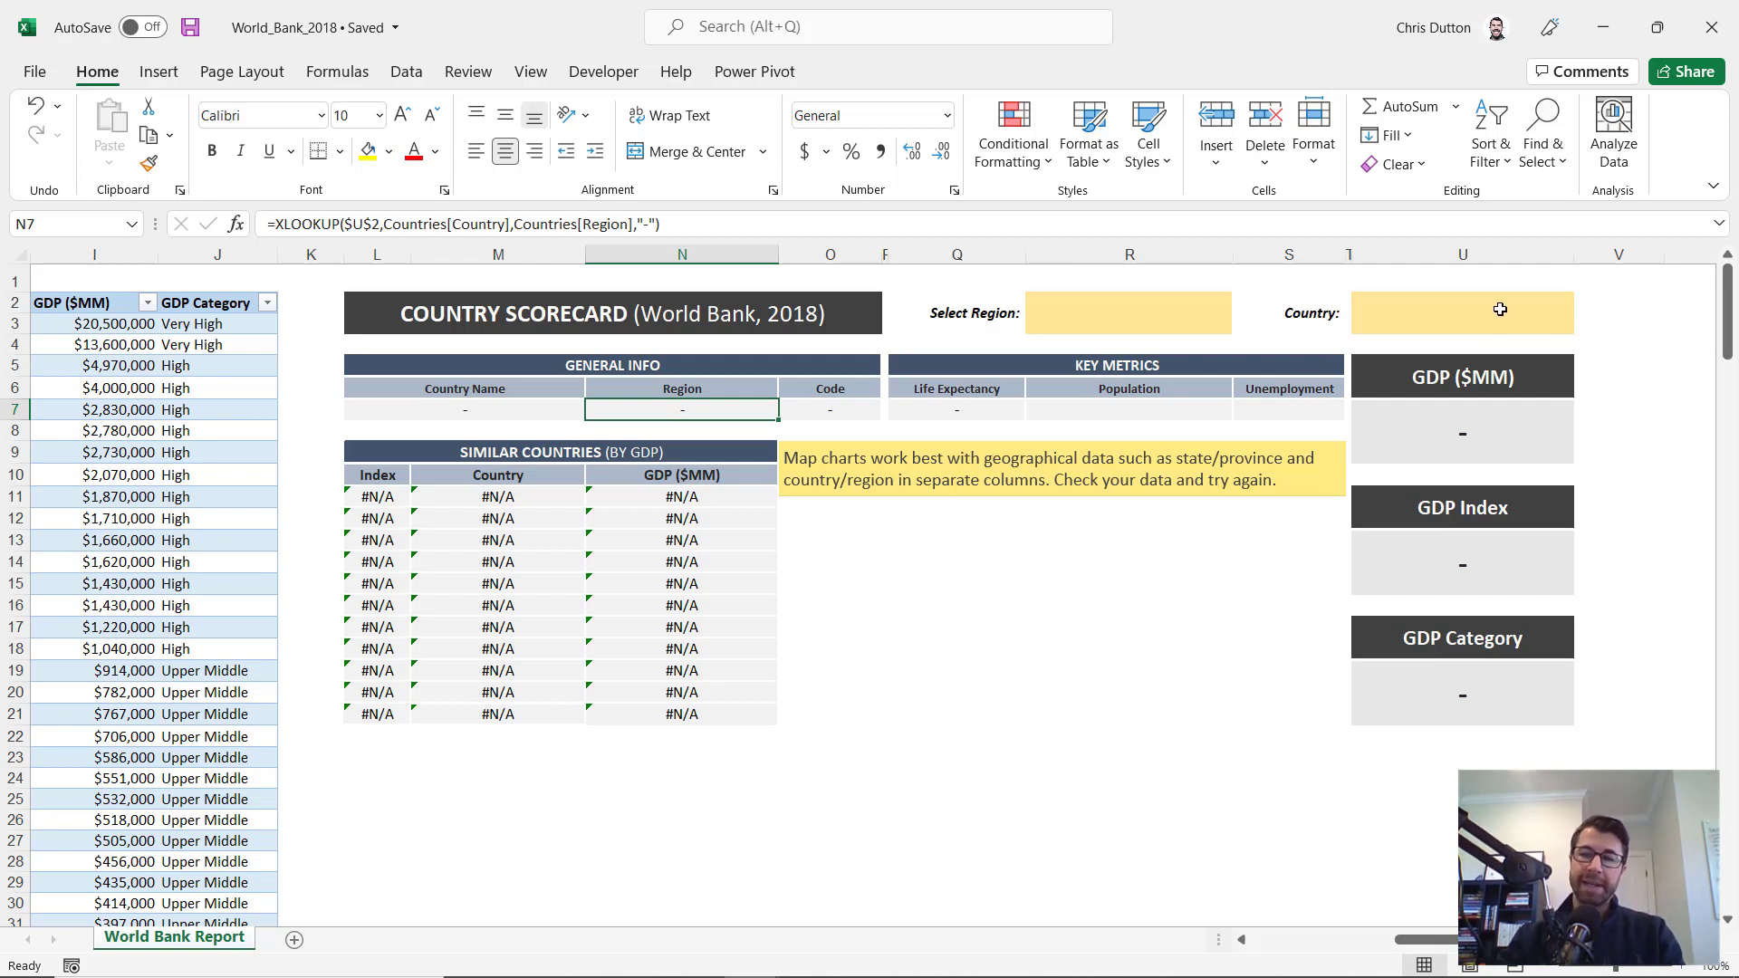
Check the Country and Select Region input cells, then move into empty cells right of the scorecard
left_click(1463, 313)
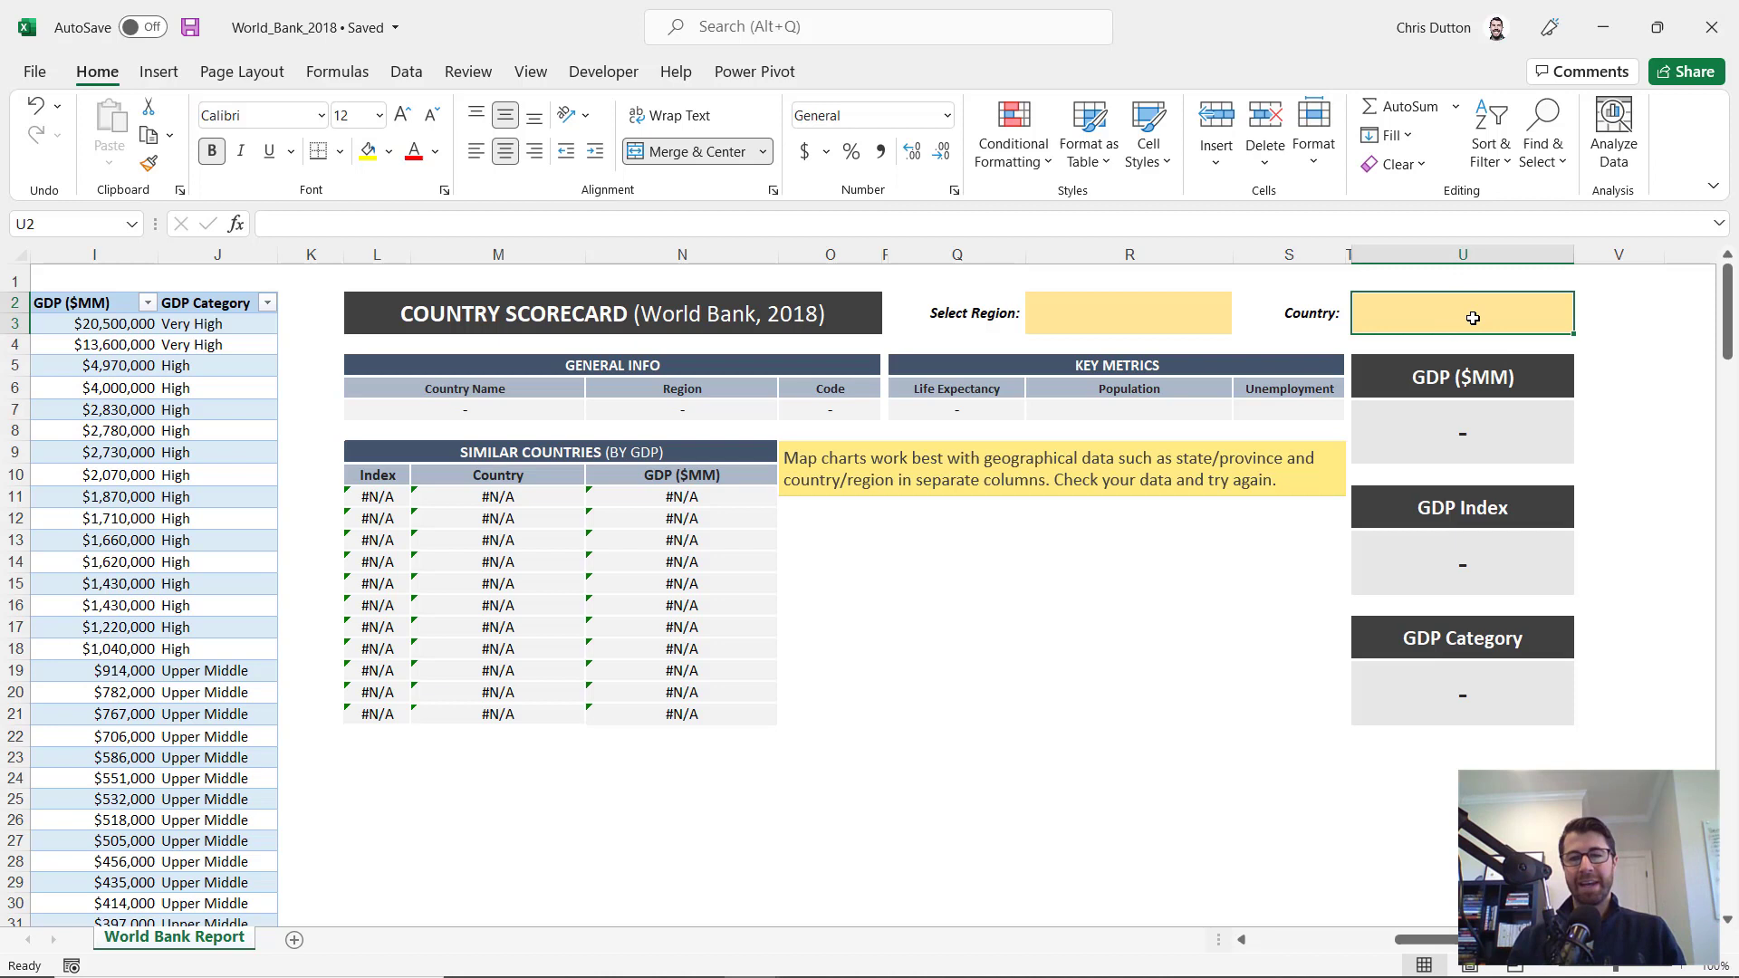
left_click(1083, 308)
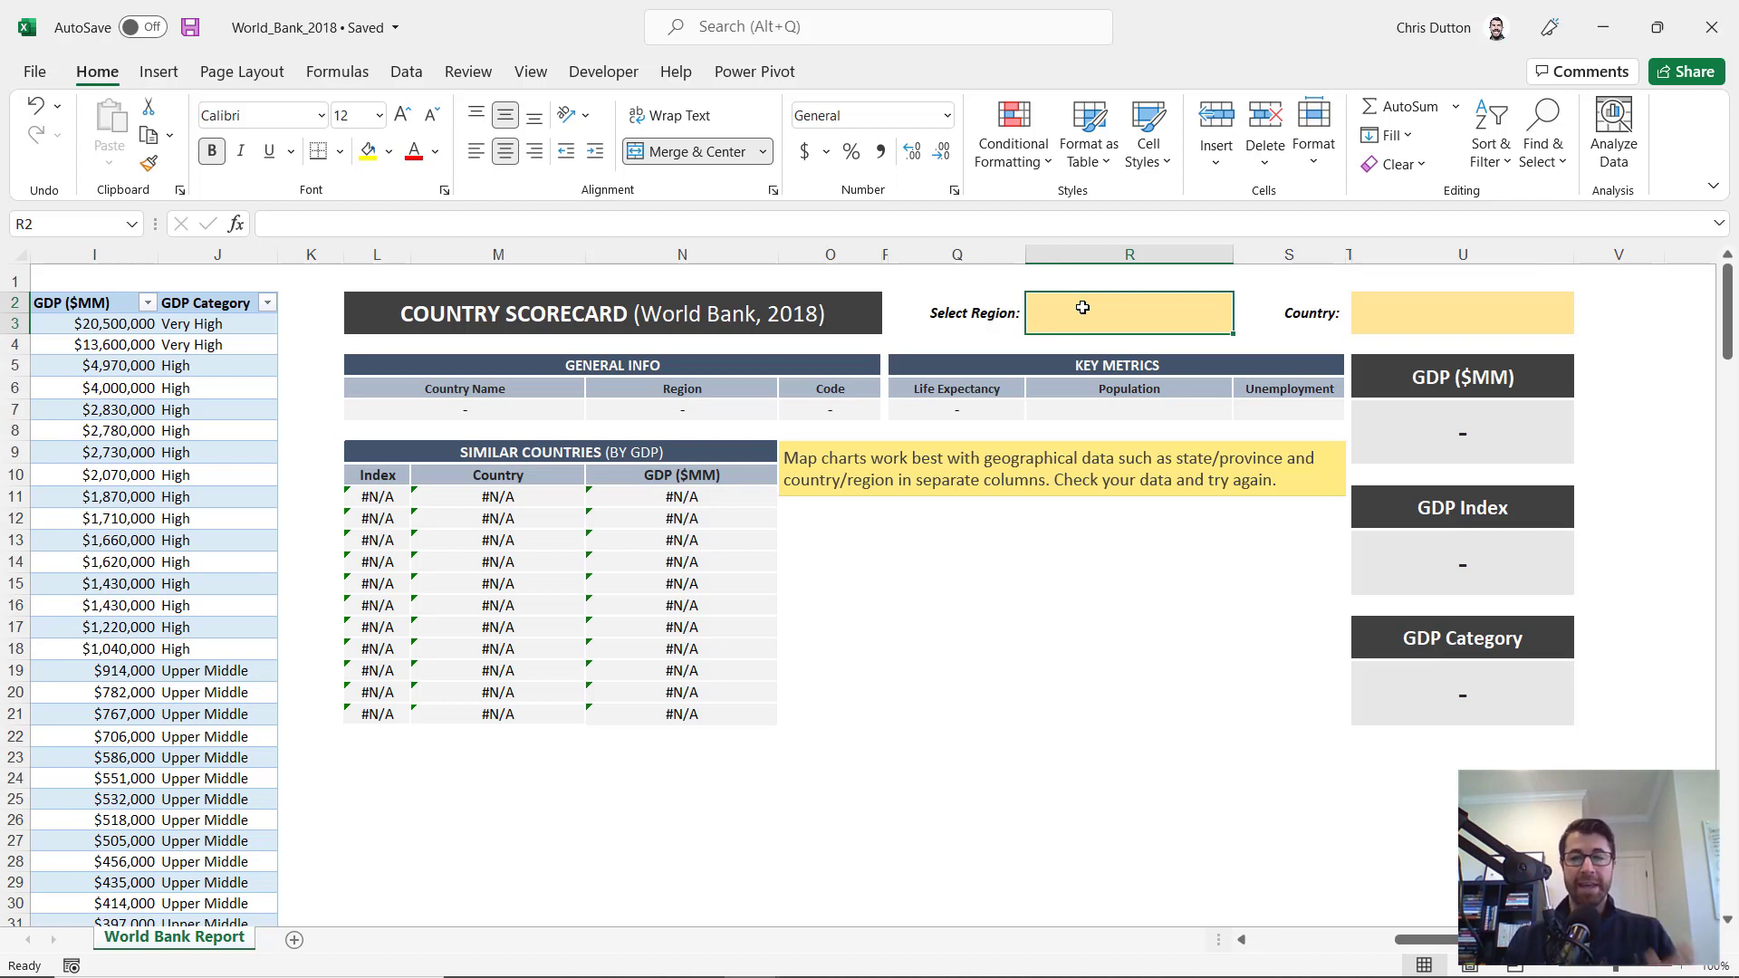
left_click(1373, 312)
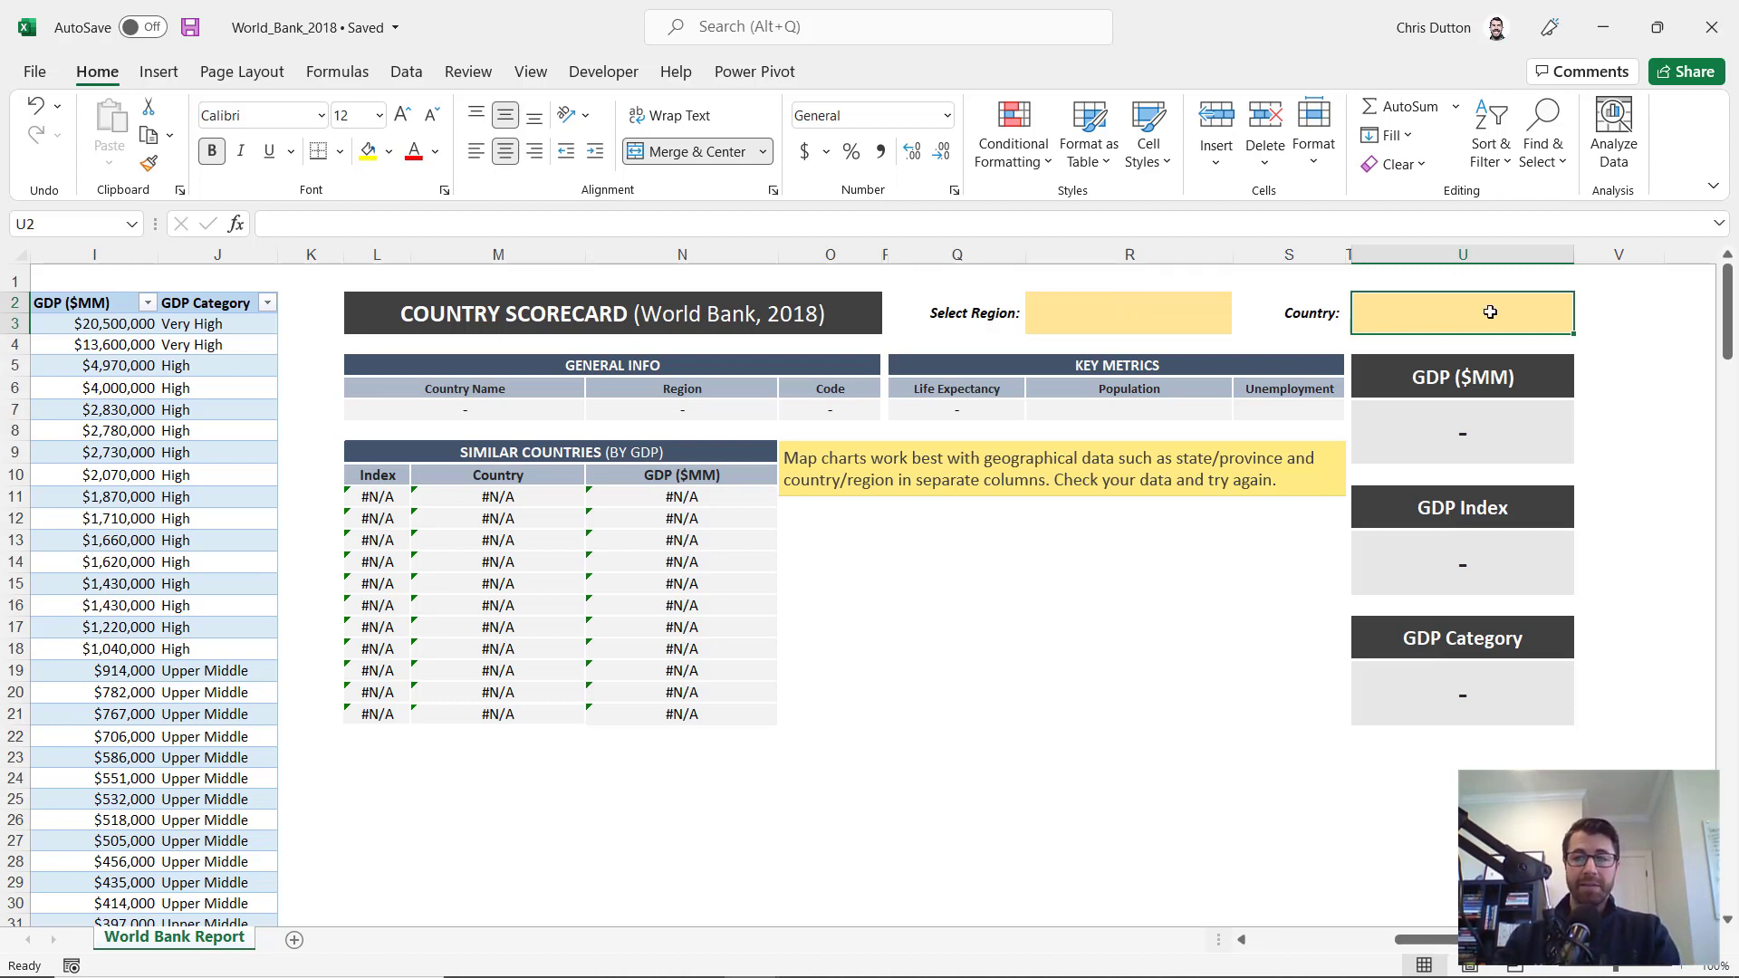
left_click(1672, 317)
key("Right")
key("Right")
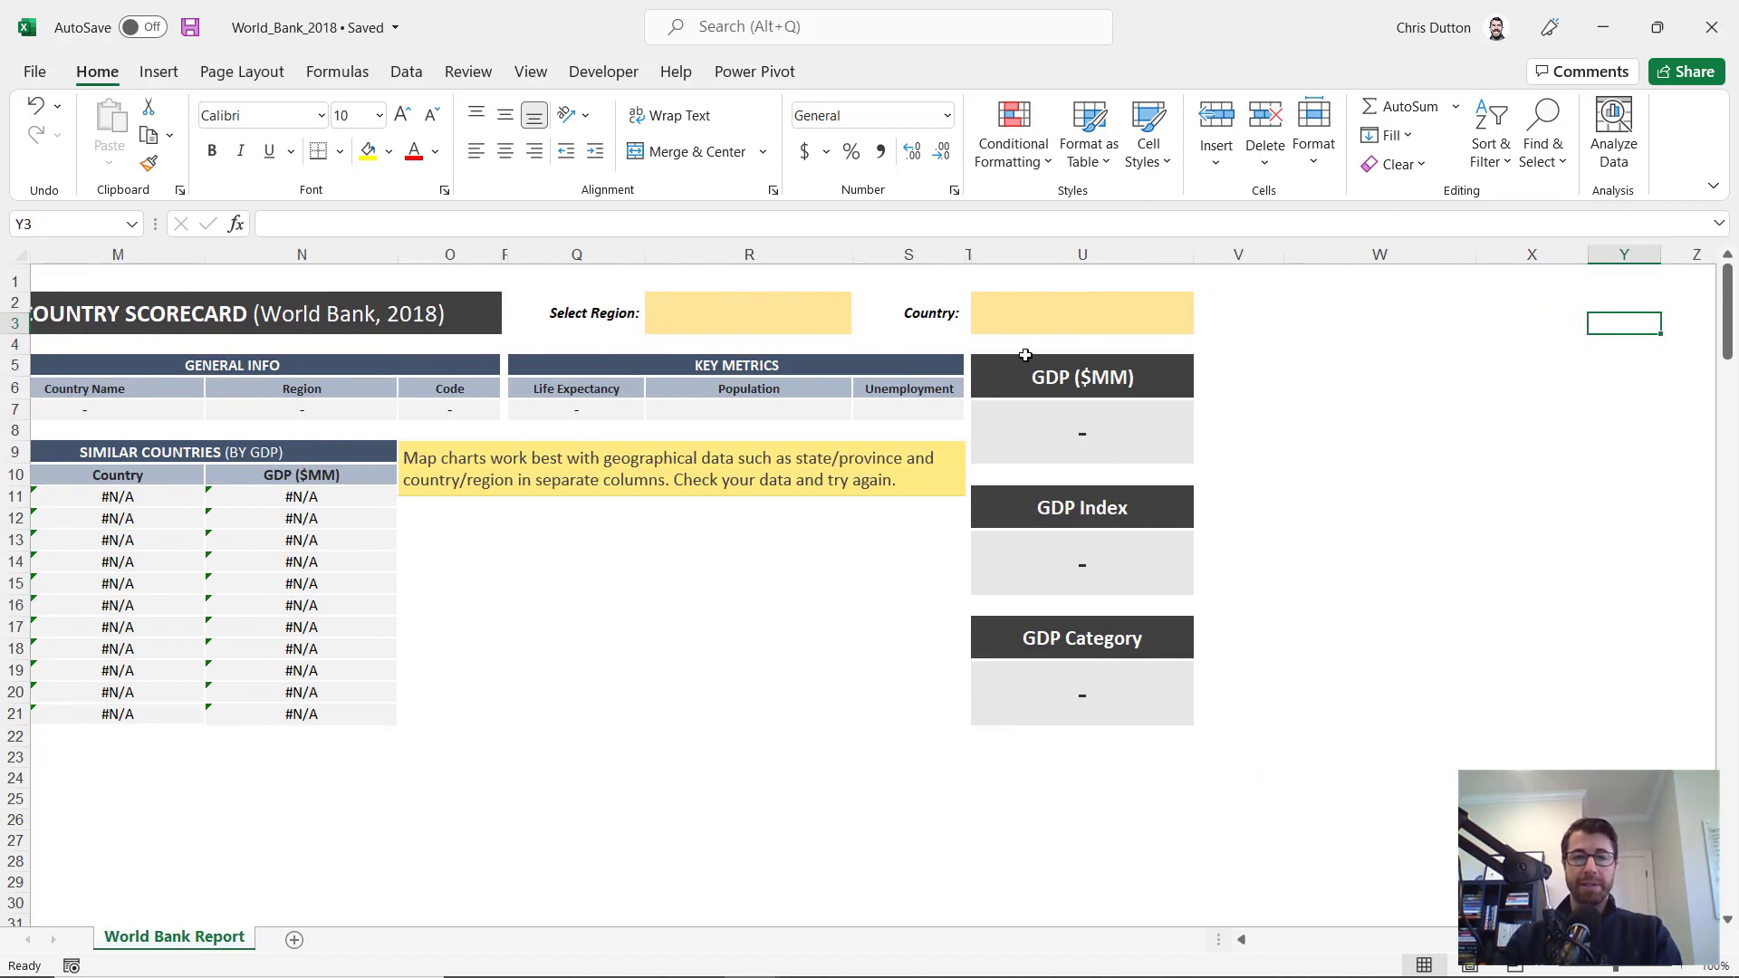
Enter =UNIQUE(Countries[Region]) in W2 so the seven distinct regions spill down
left_click(1358, 310)
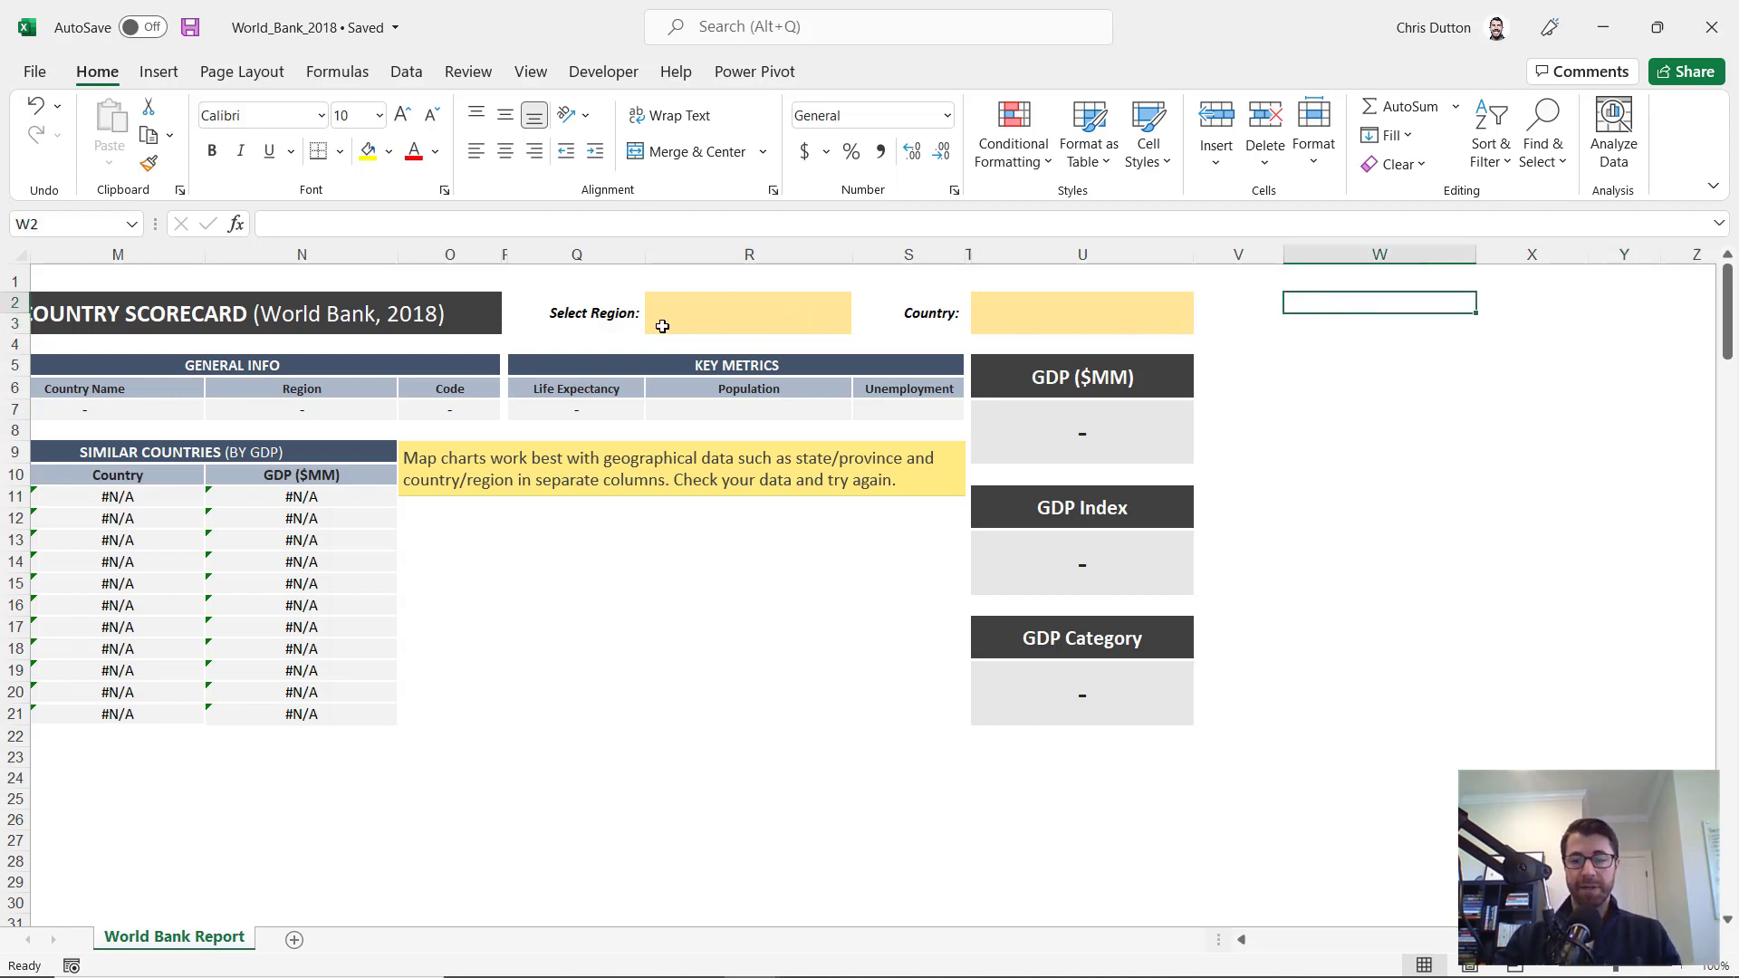
type("=")
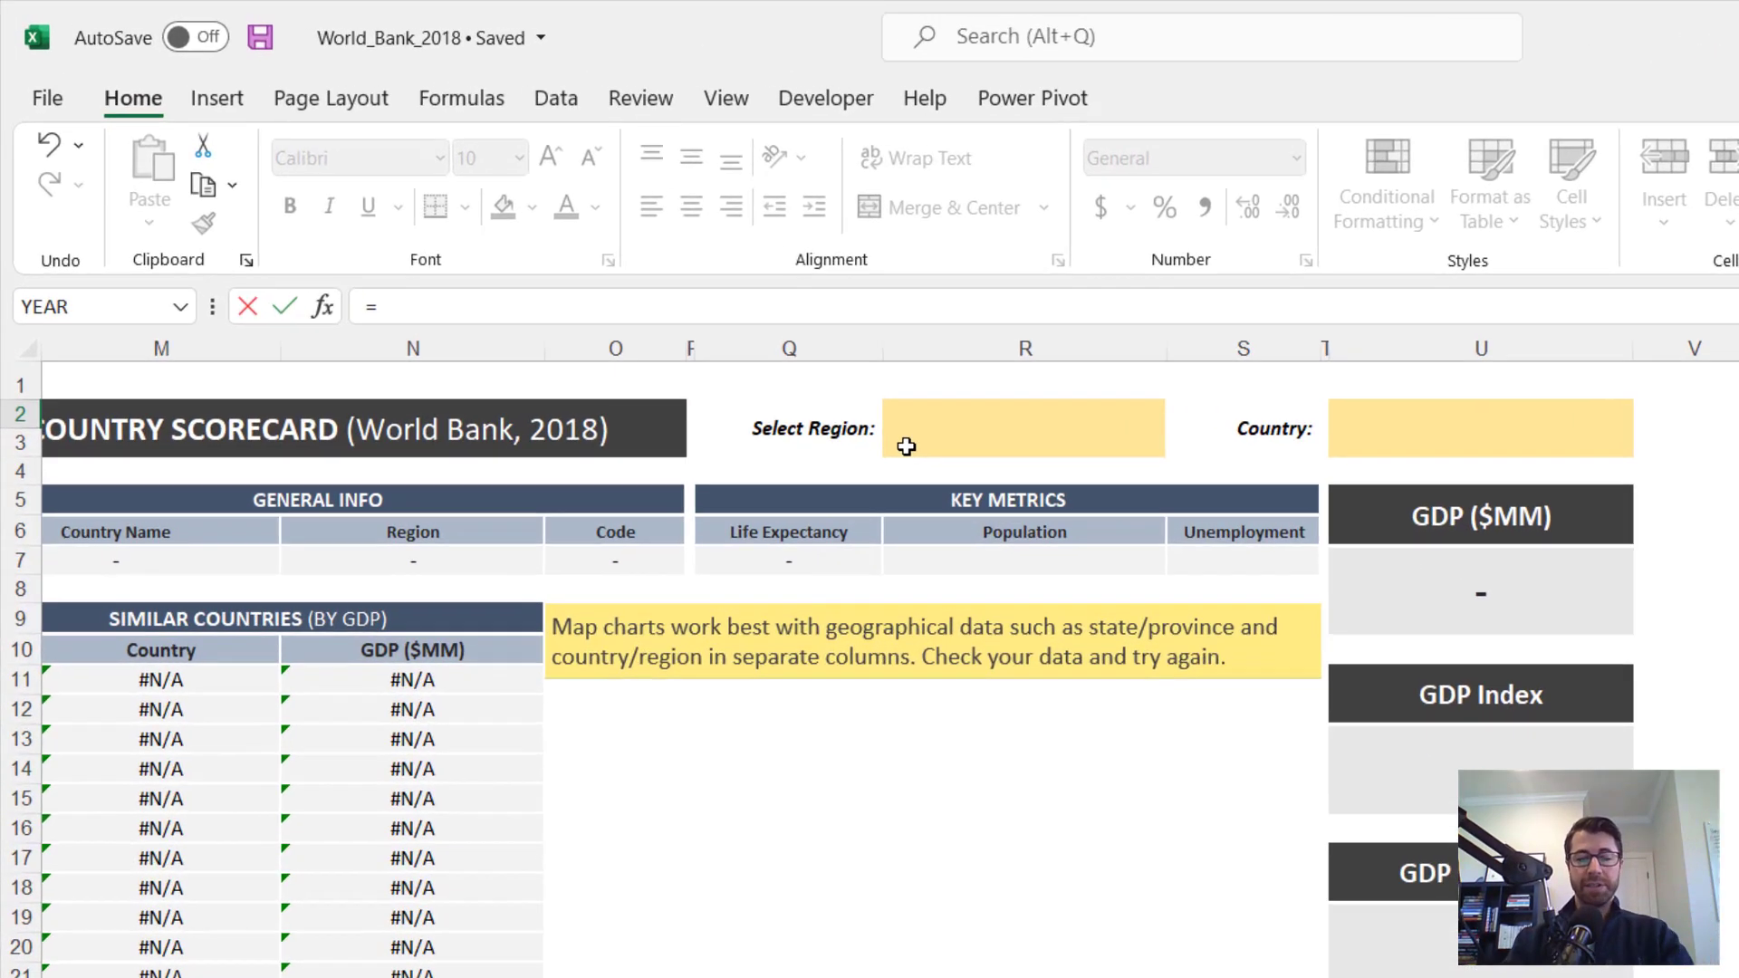
type("UNIQ")
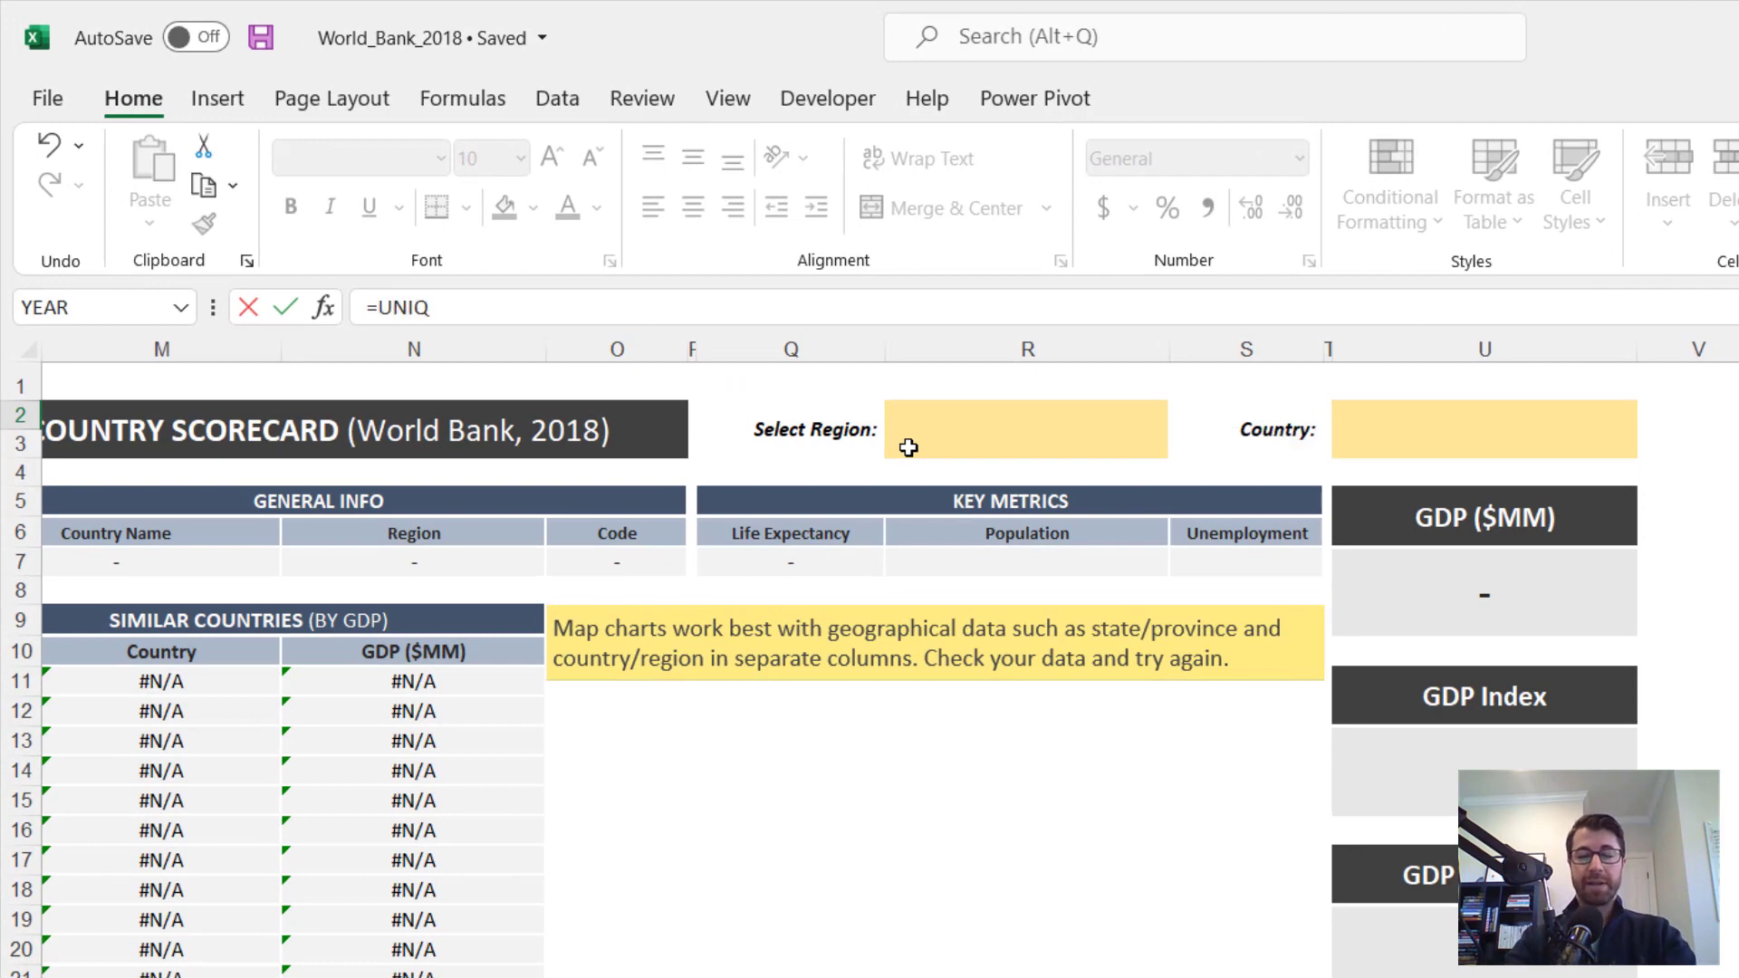
type("UE(")
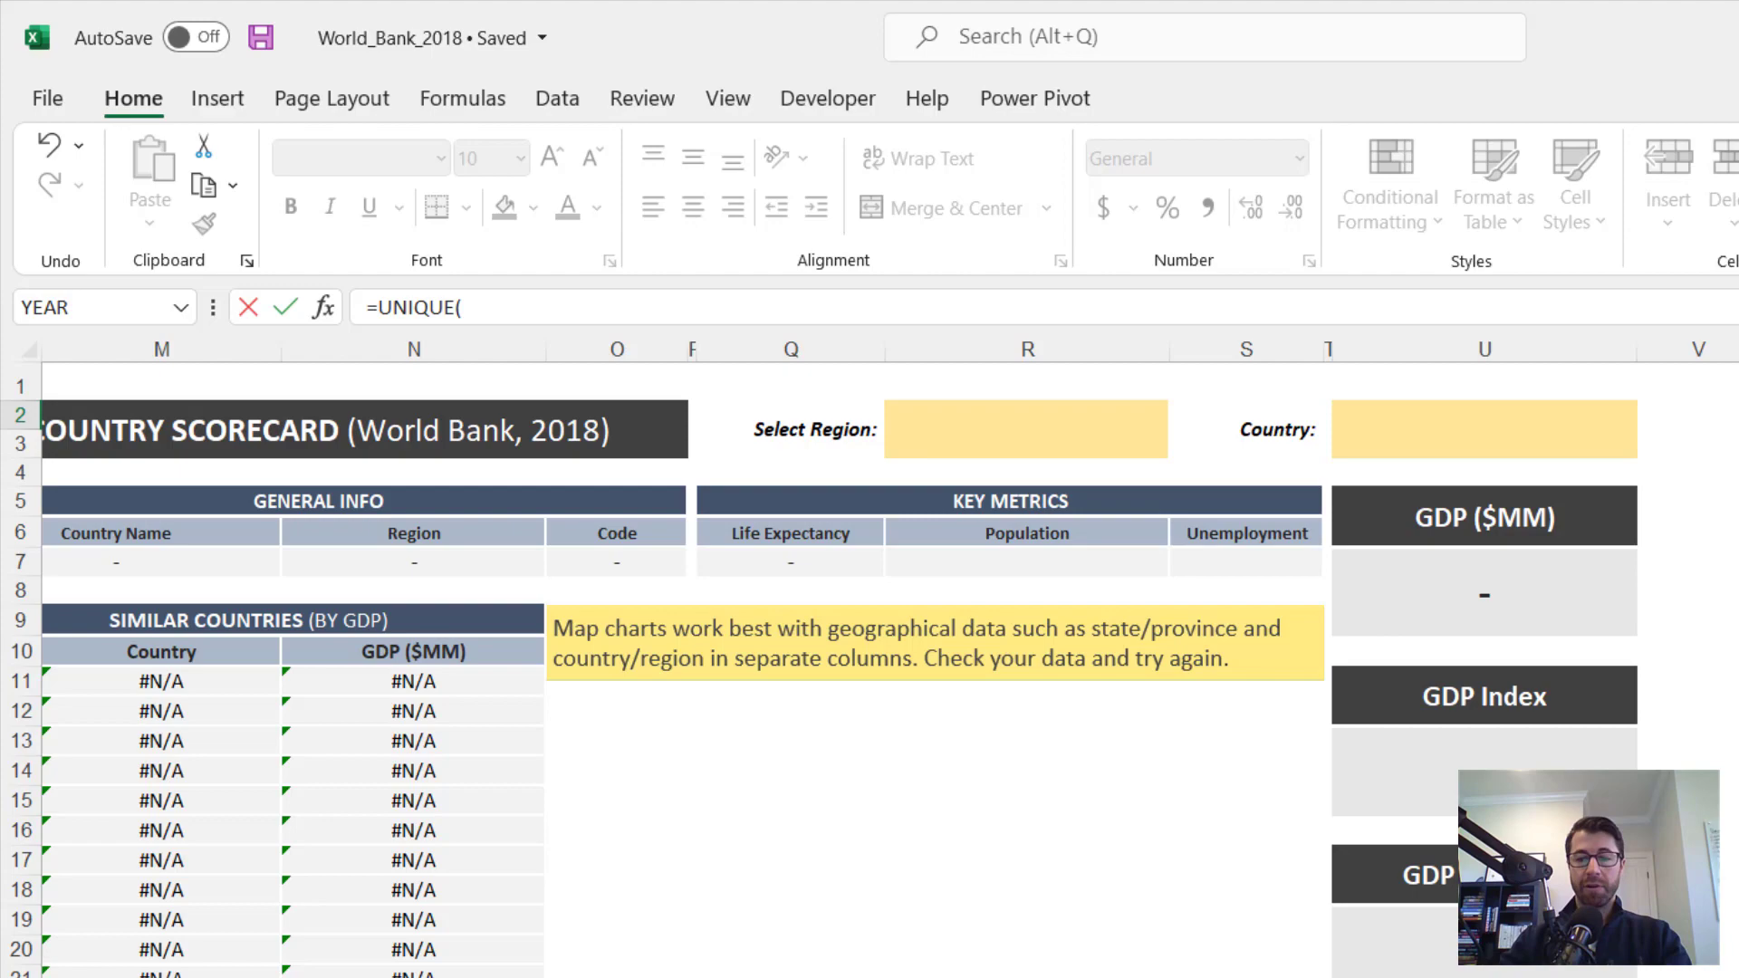
key("ctrl+Page_Down")
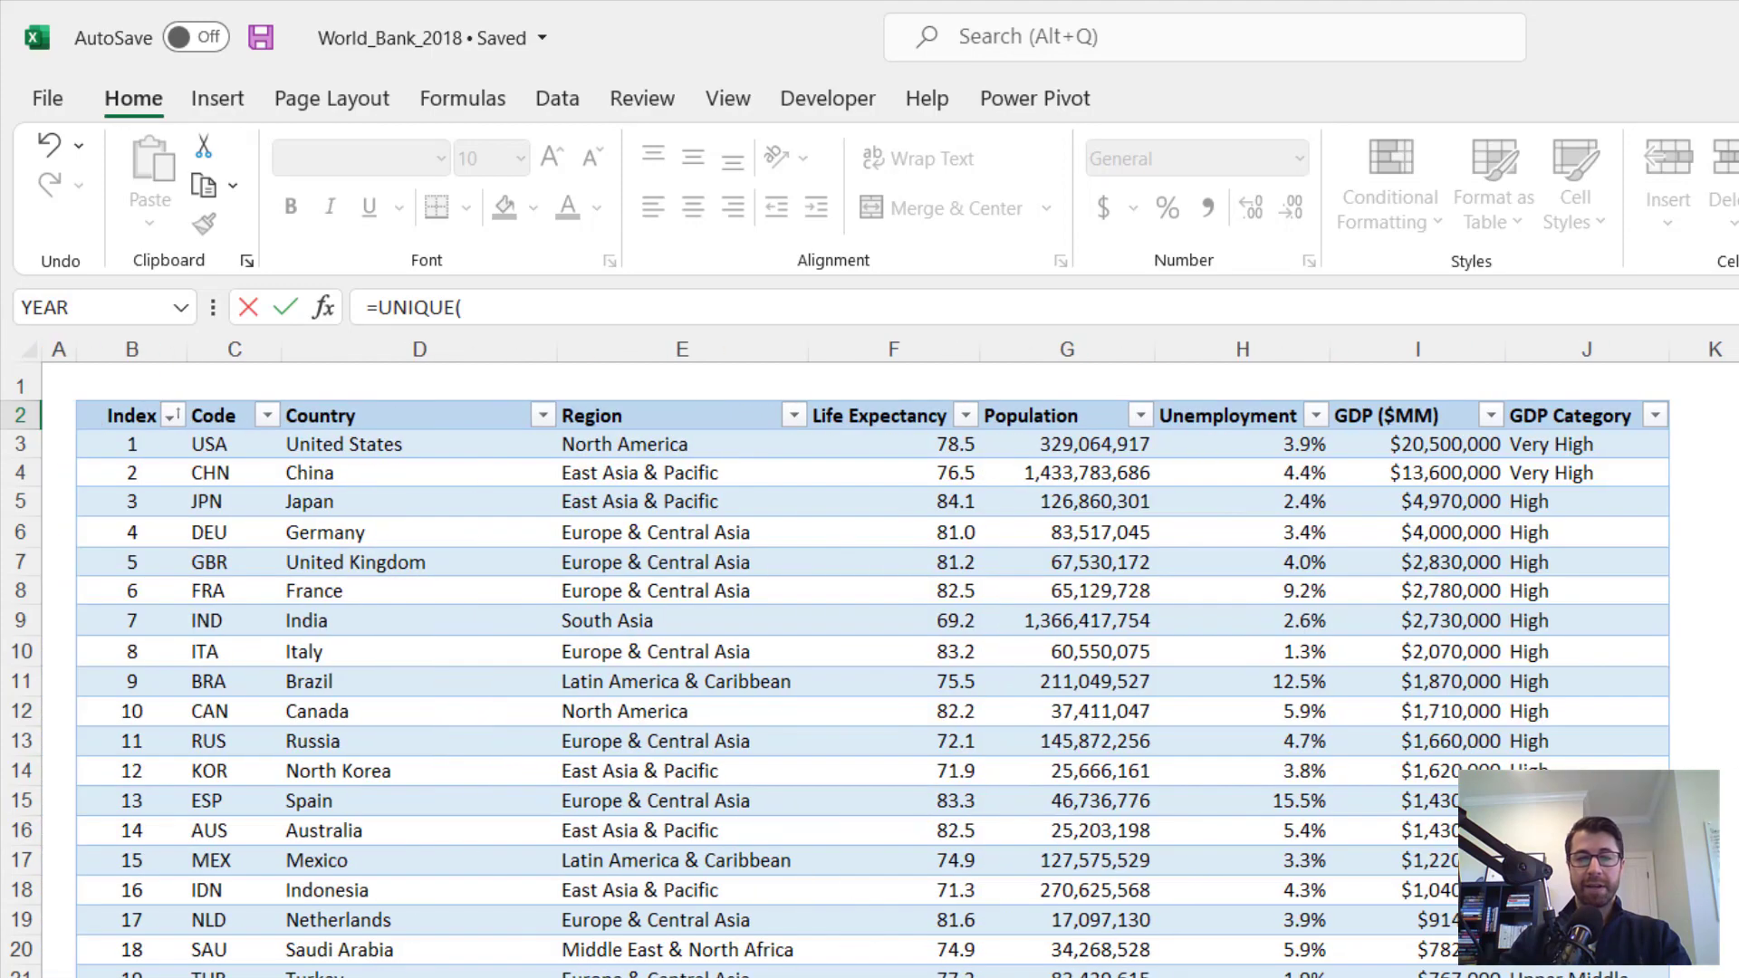
left_click(643, 408)
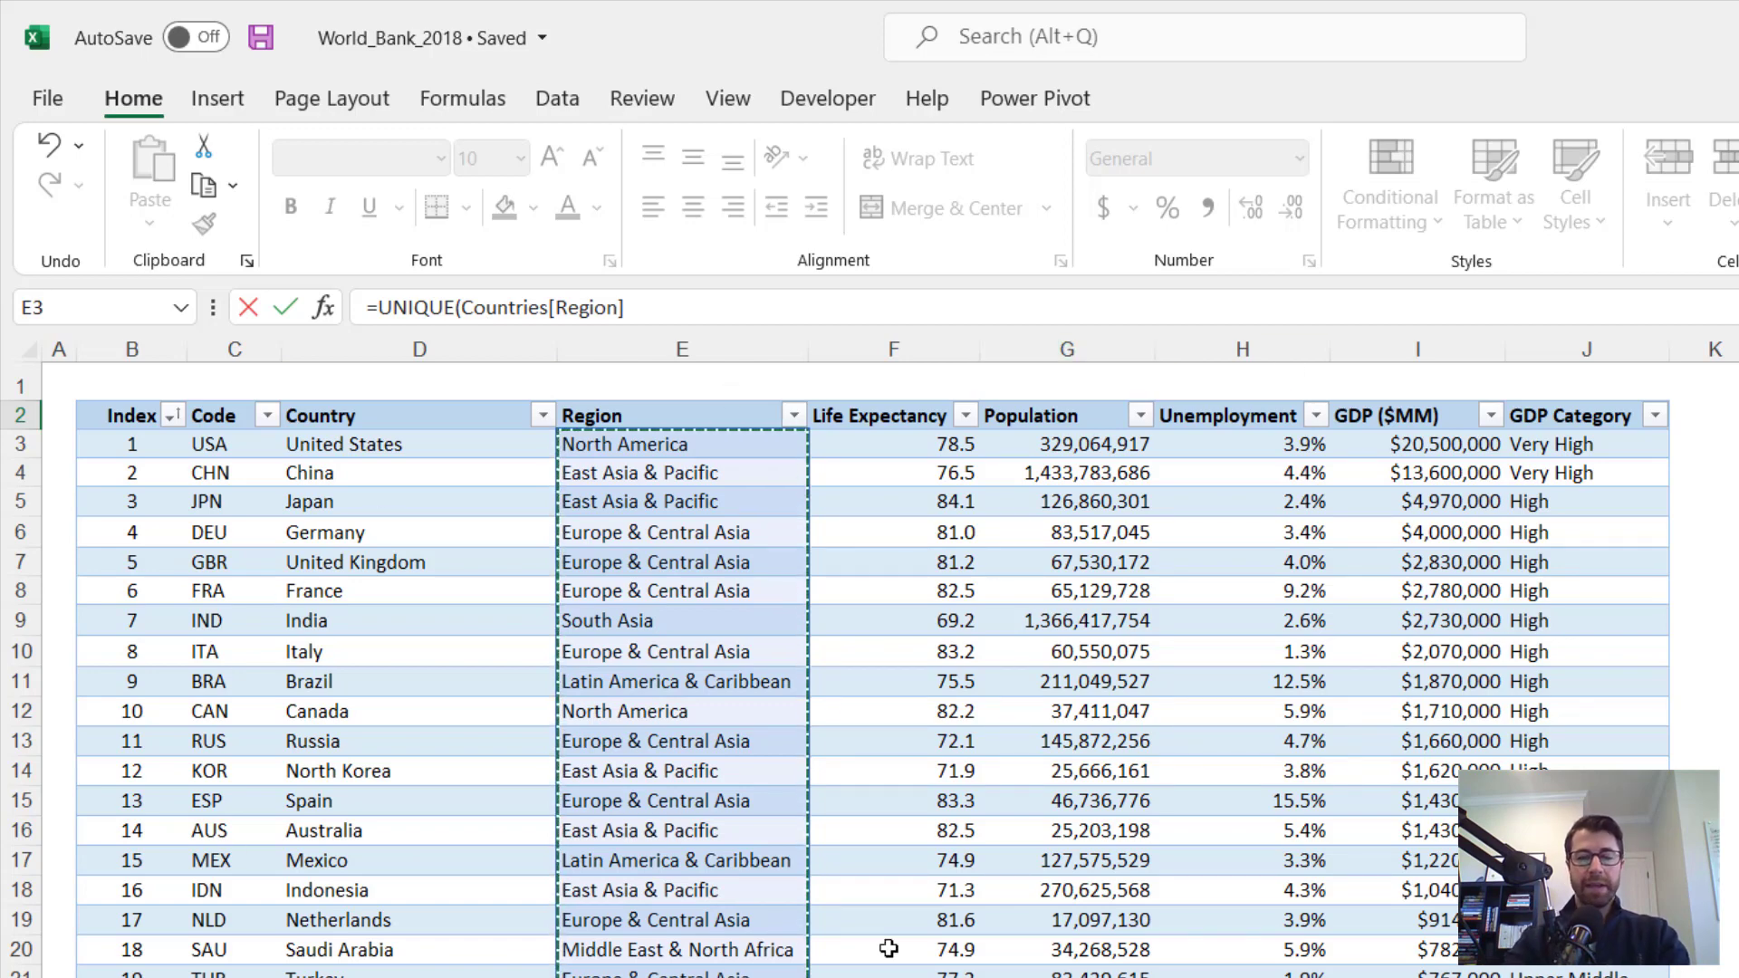
type(")")
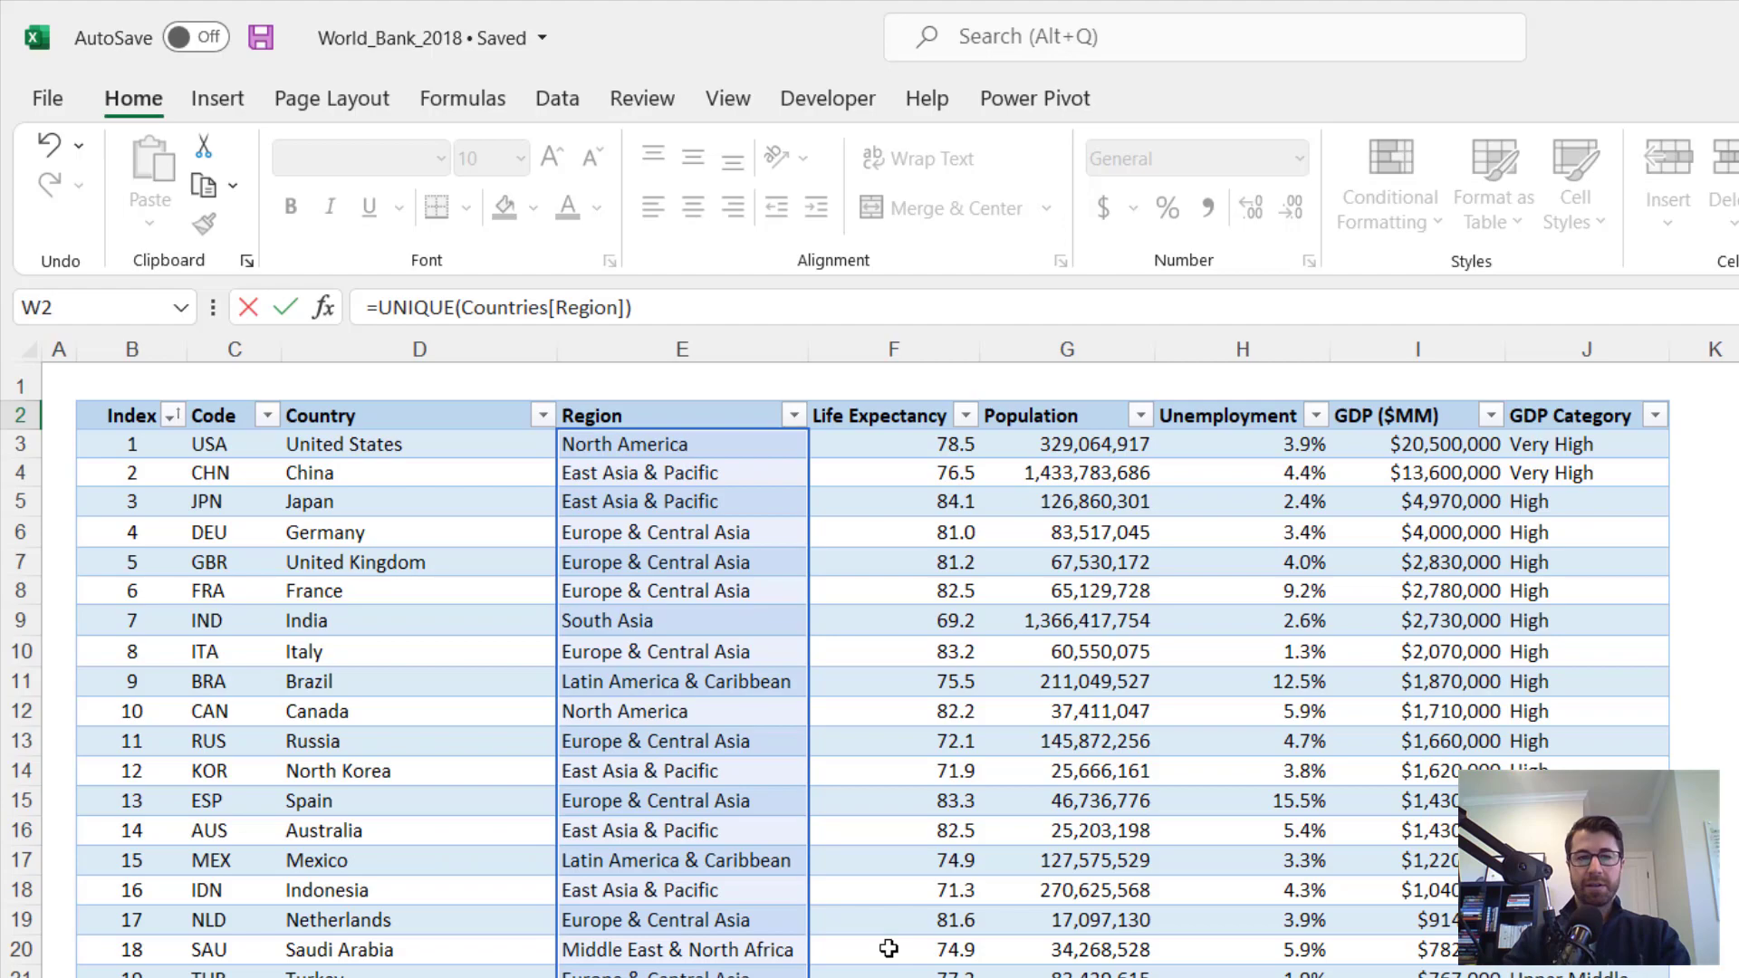
key("Return")
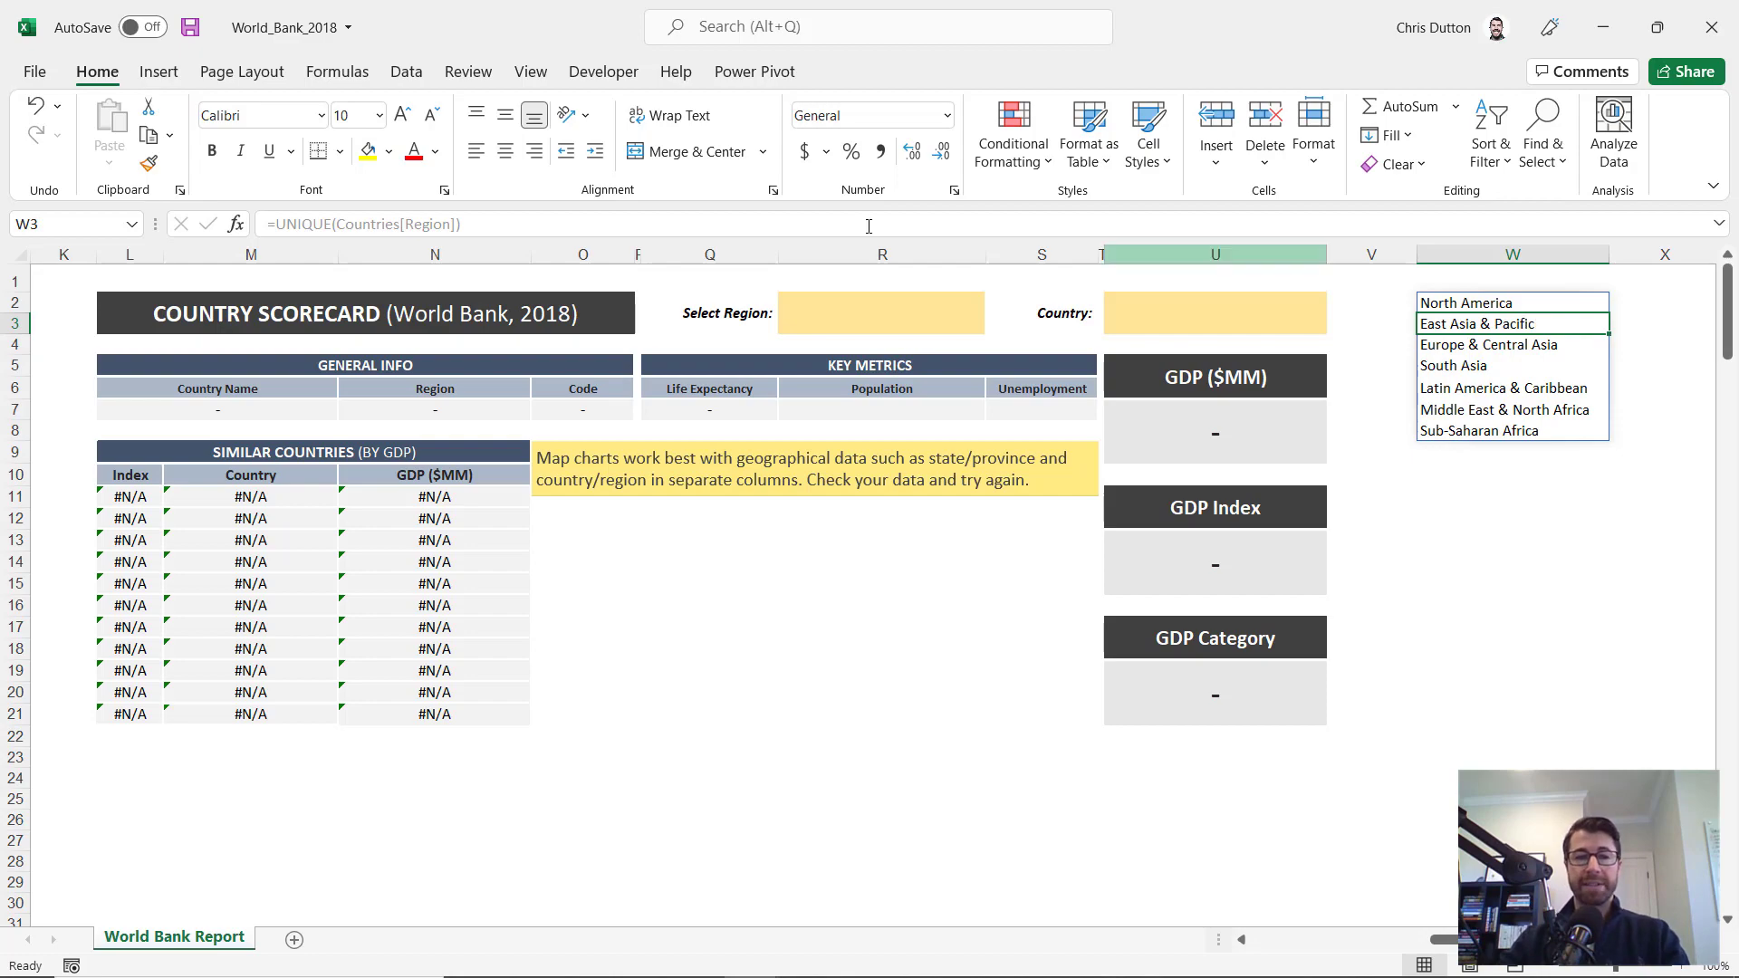
Change W2's formula to =SORT(UNIQUE(Countries[Region])) so regions list alphabetically
left_click(1520, 302)
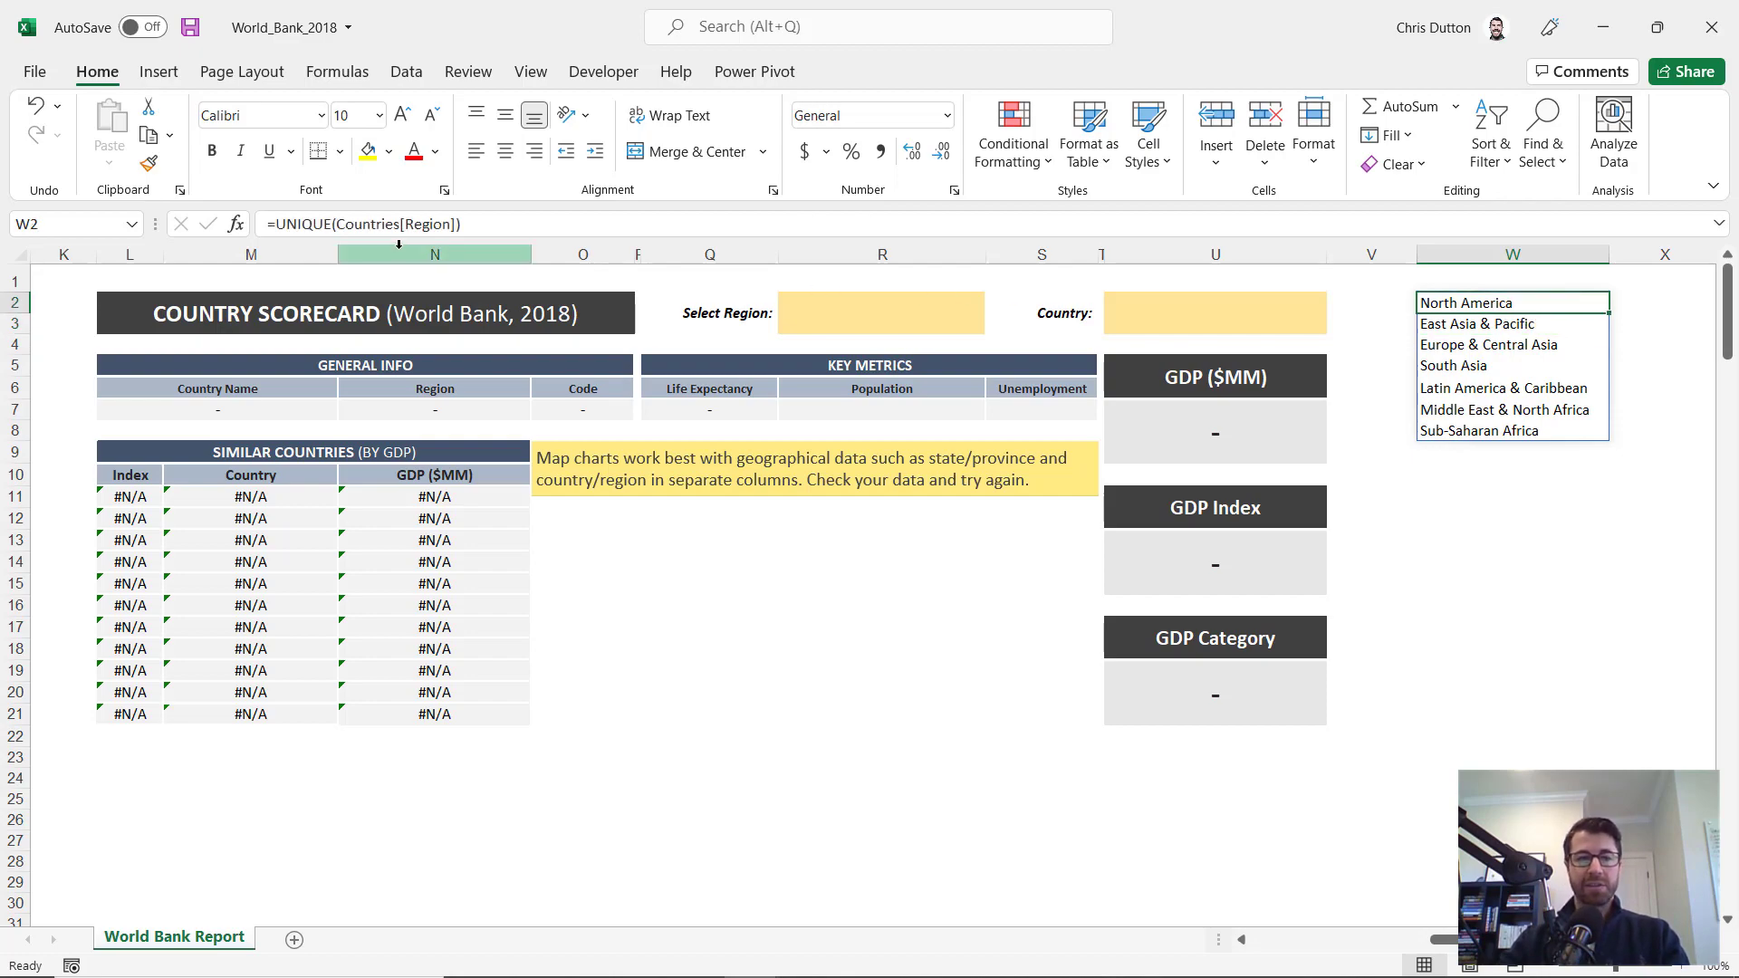
left_click(273, 224)
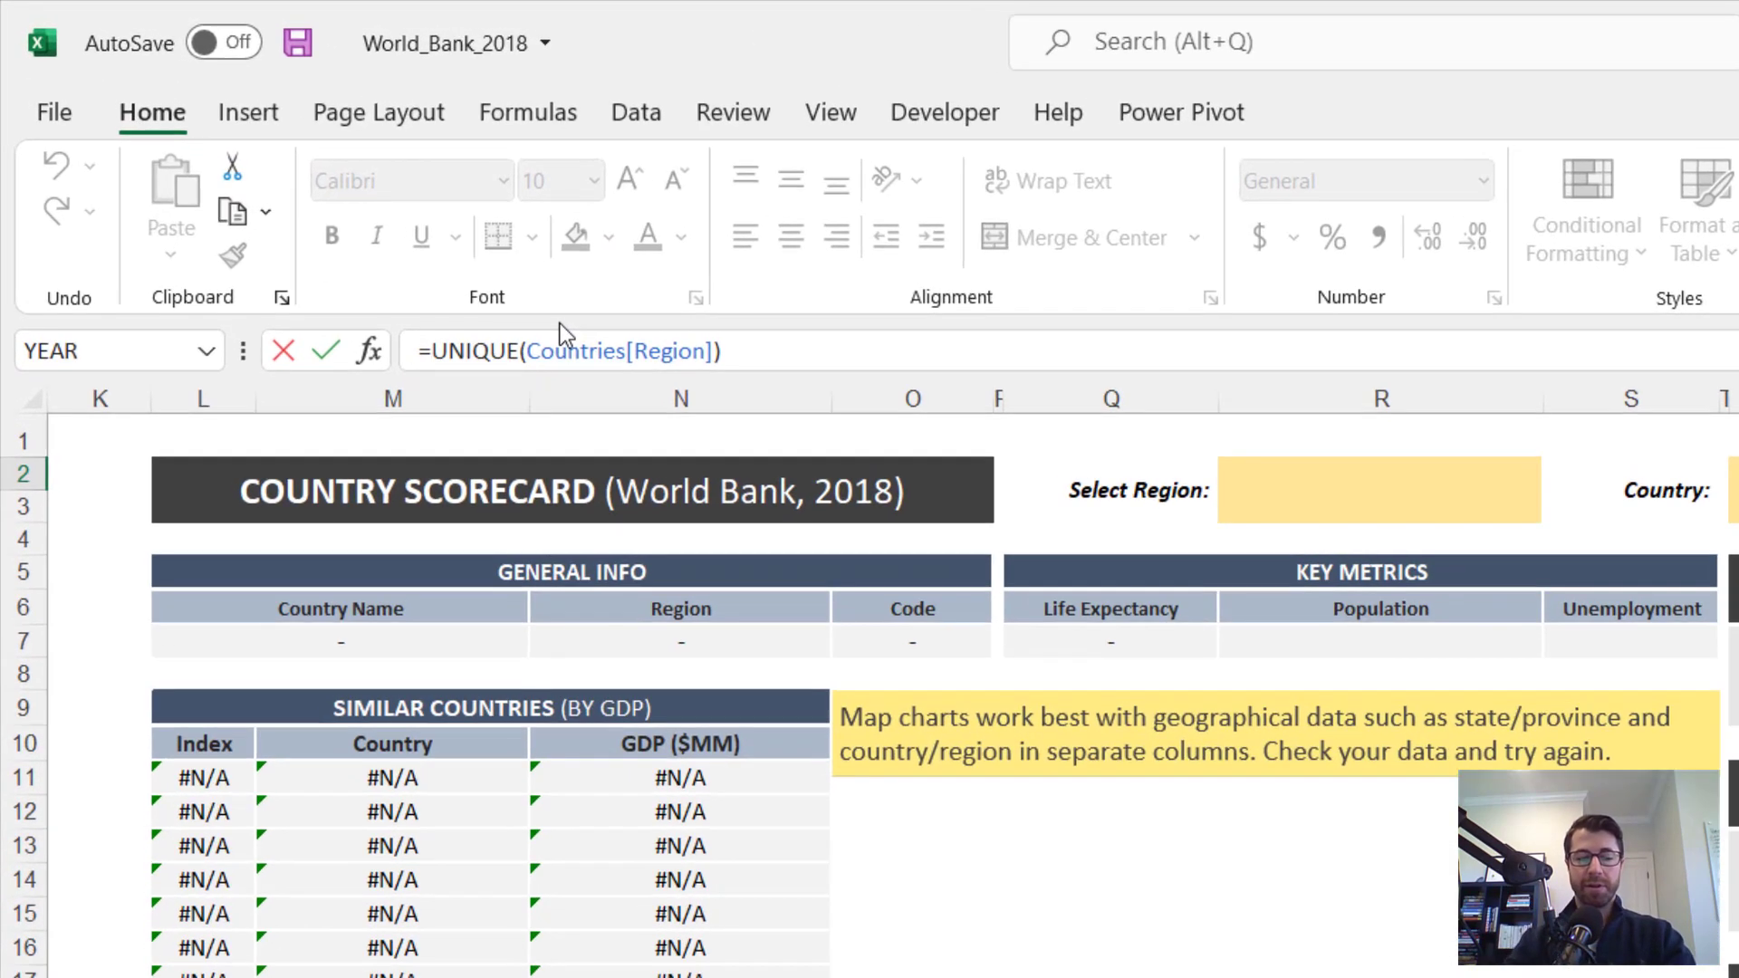
type("SORT")
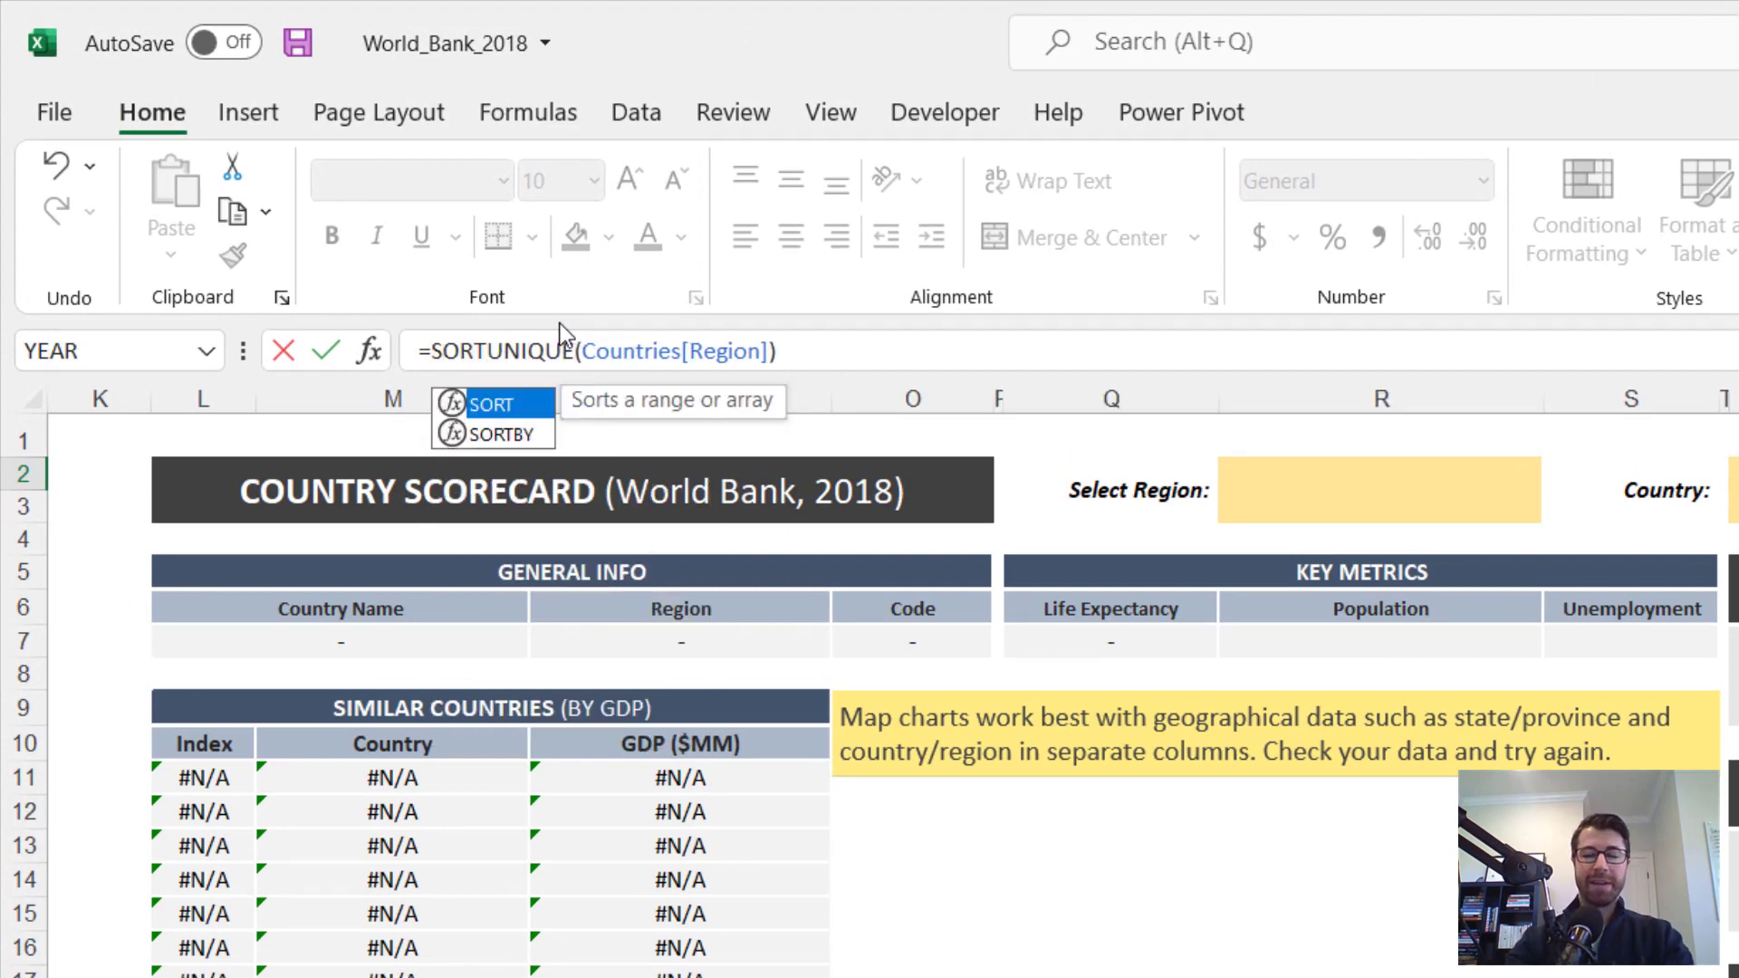
type("(")
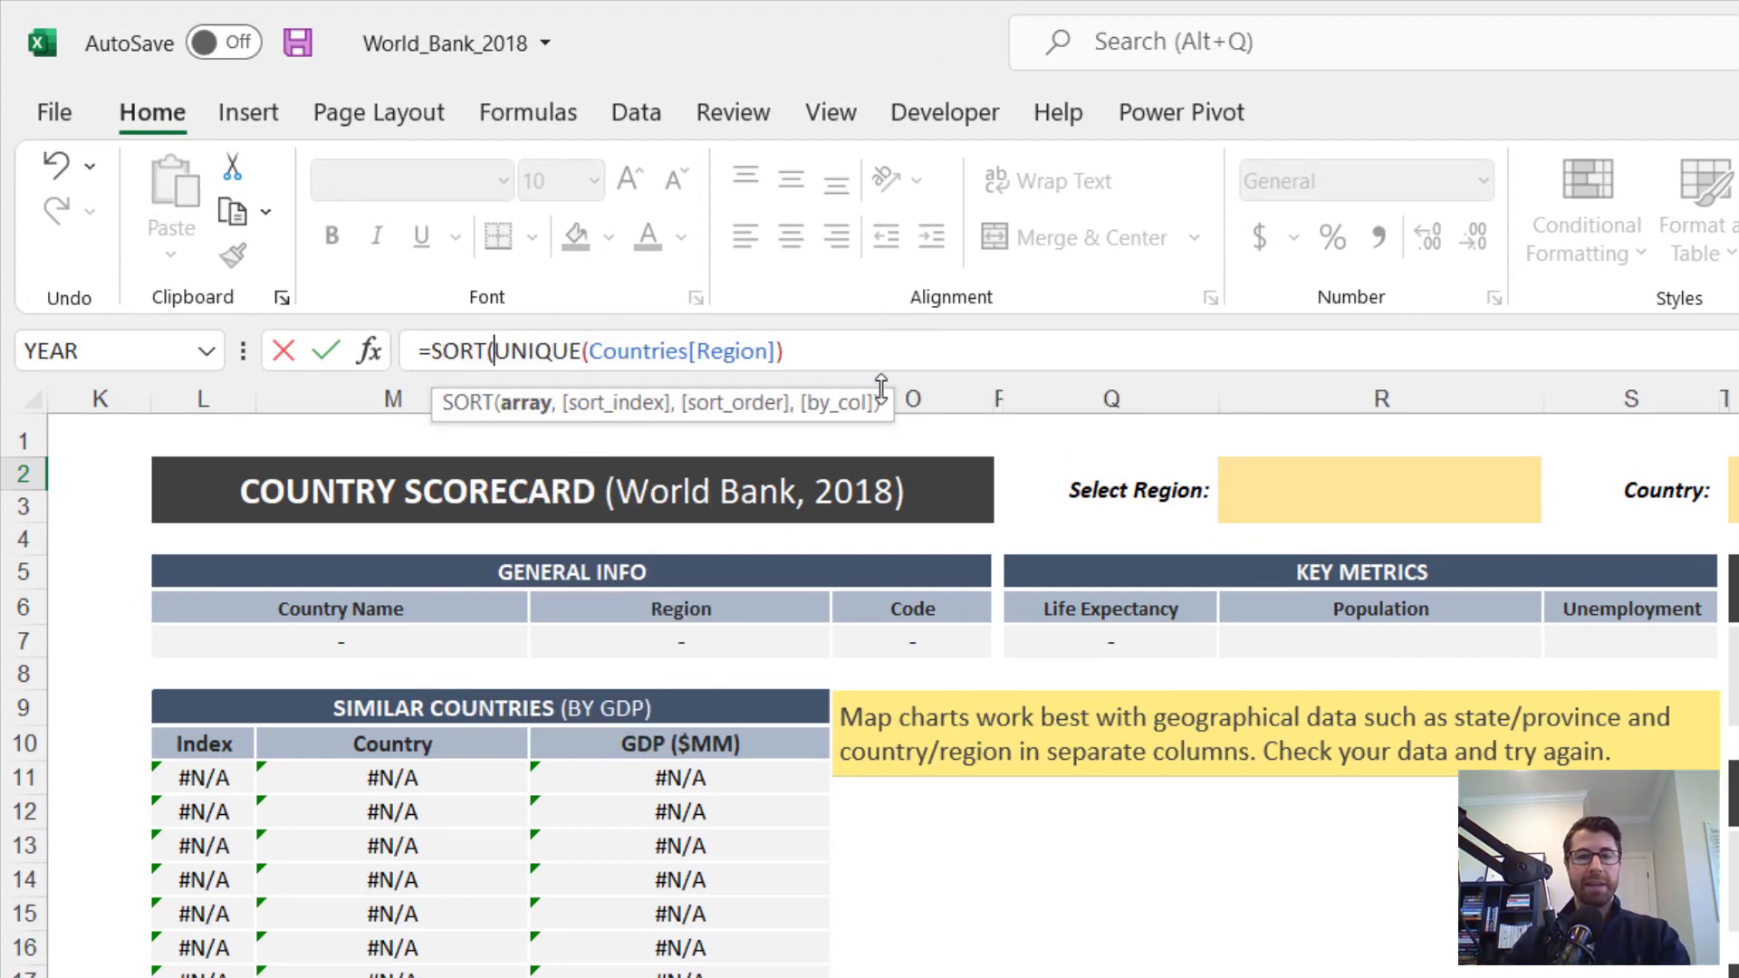
type(")")
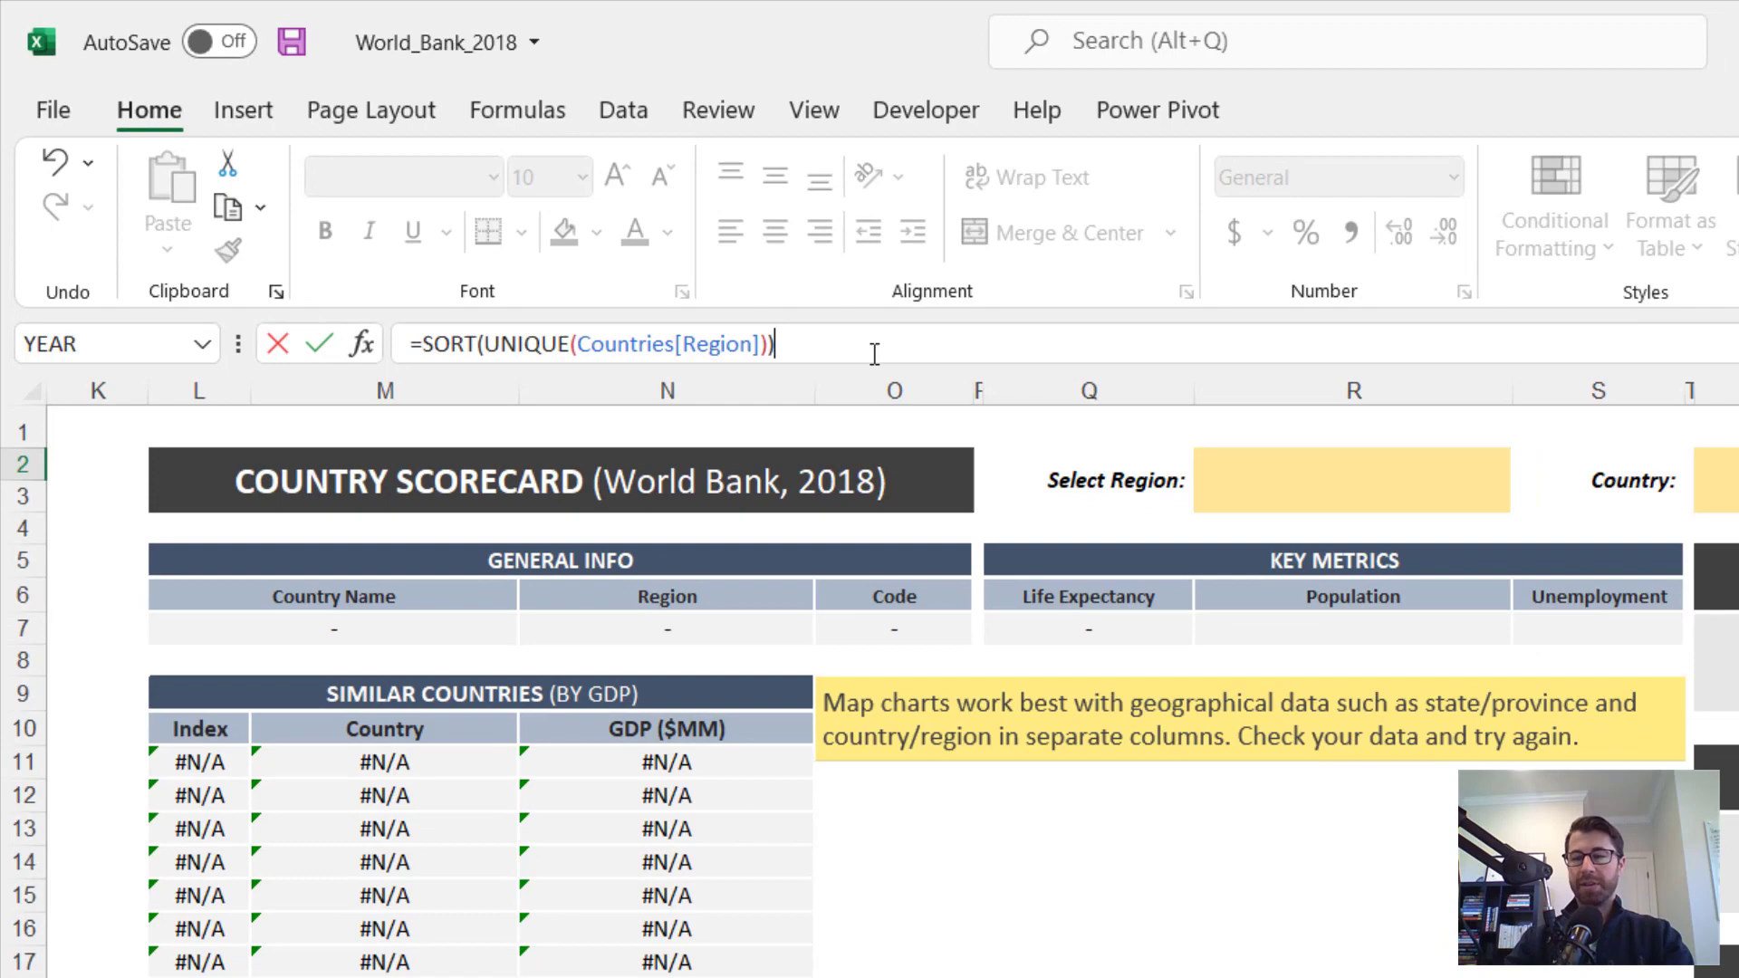
key("Return")
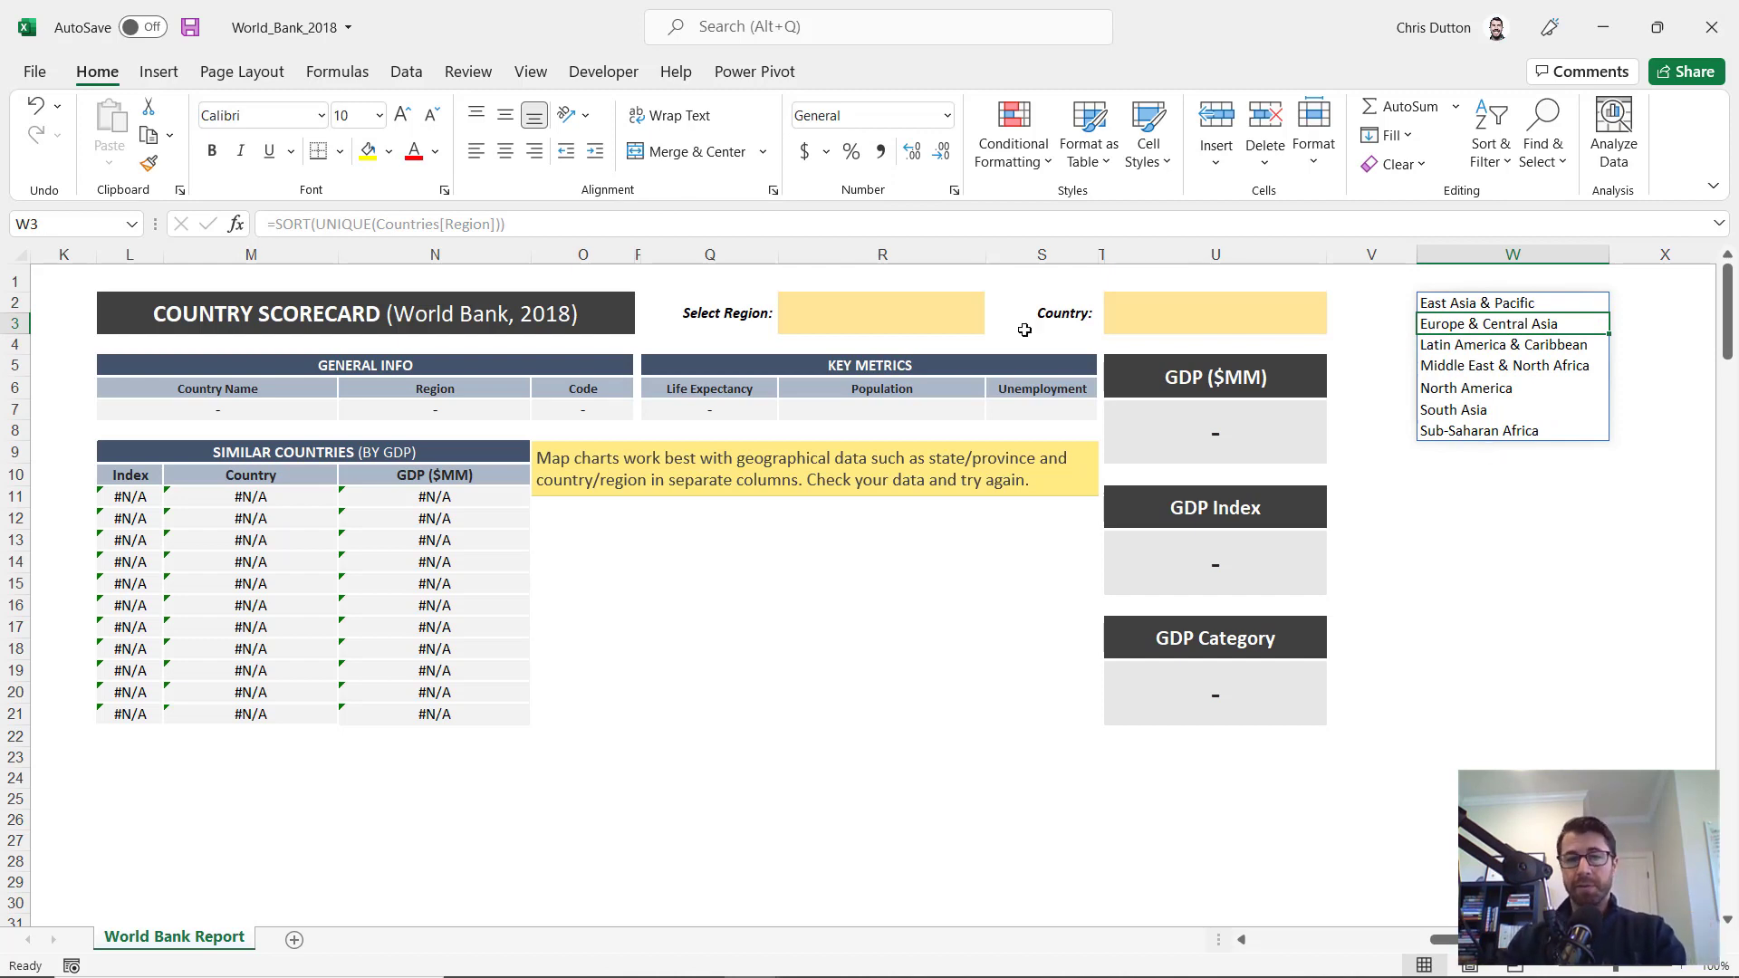
Give R2 list validation sourced from =$W$2# and check its seven region choices
left_click(871, 314)
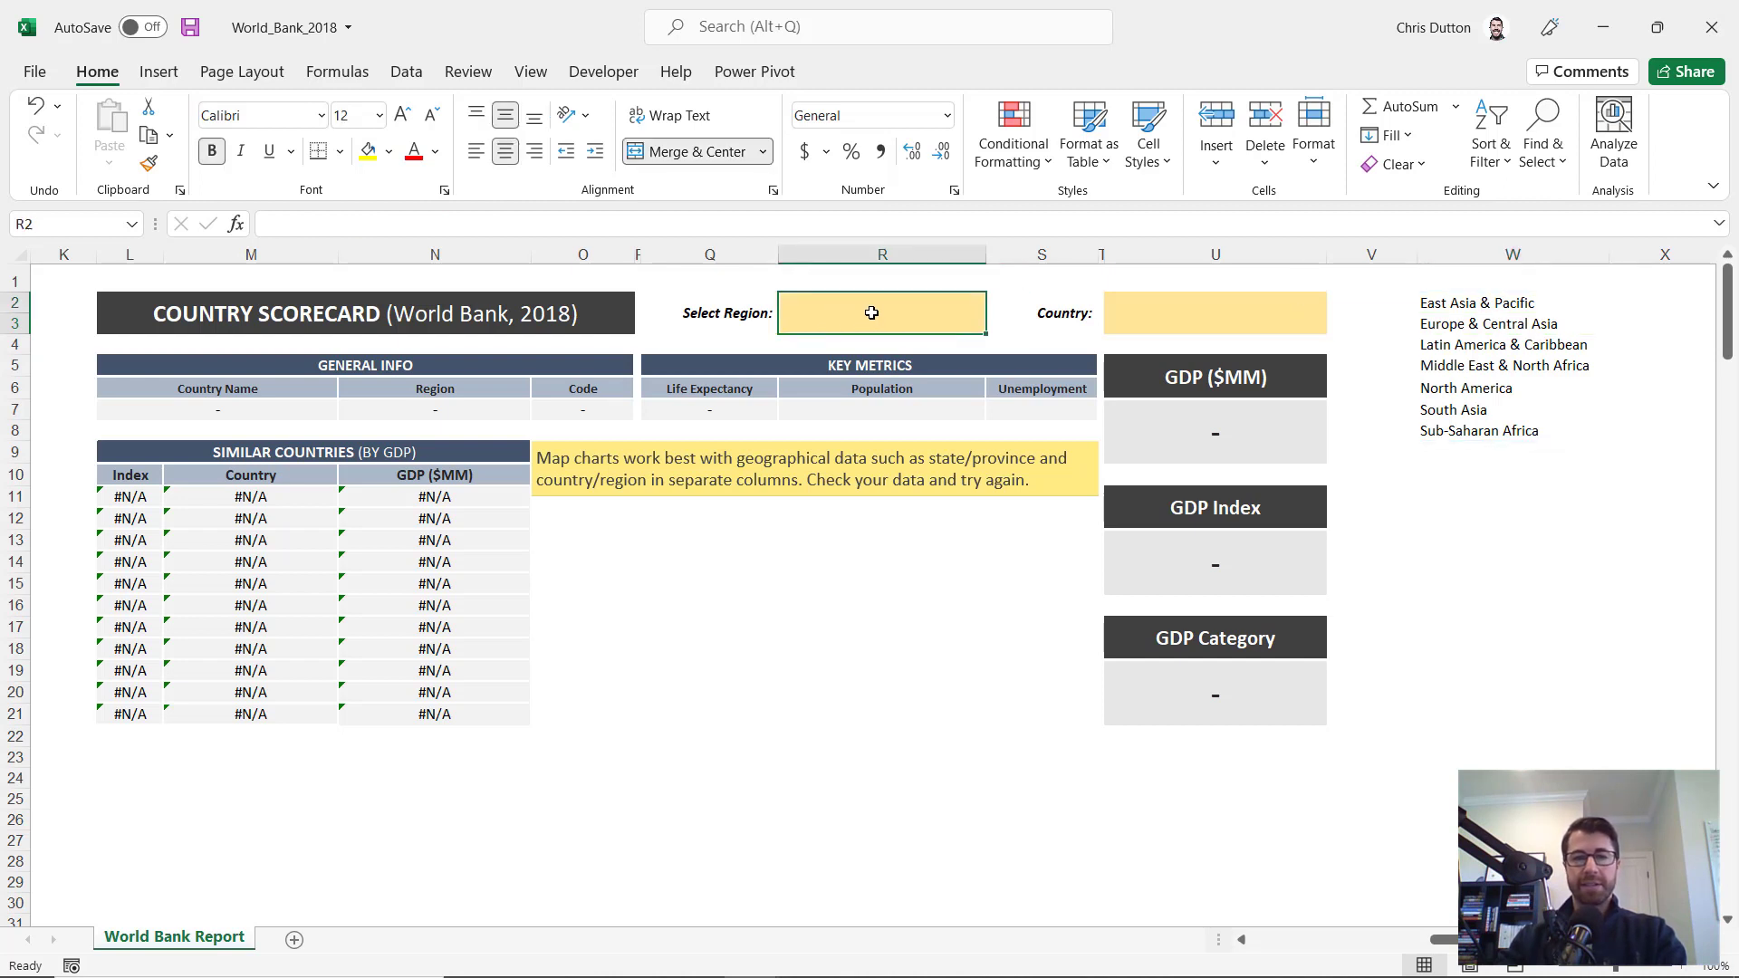
left_click(415, 72)
left_click(1185, 166)
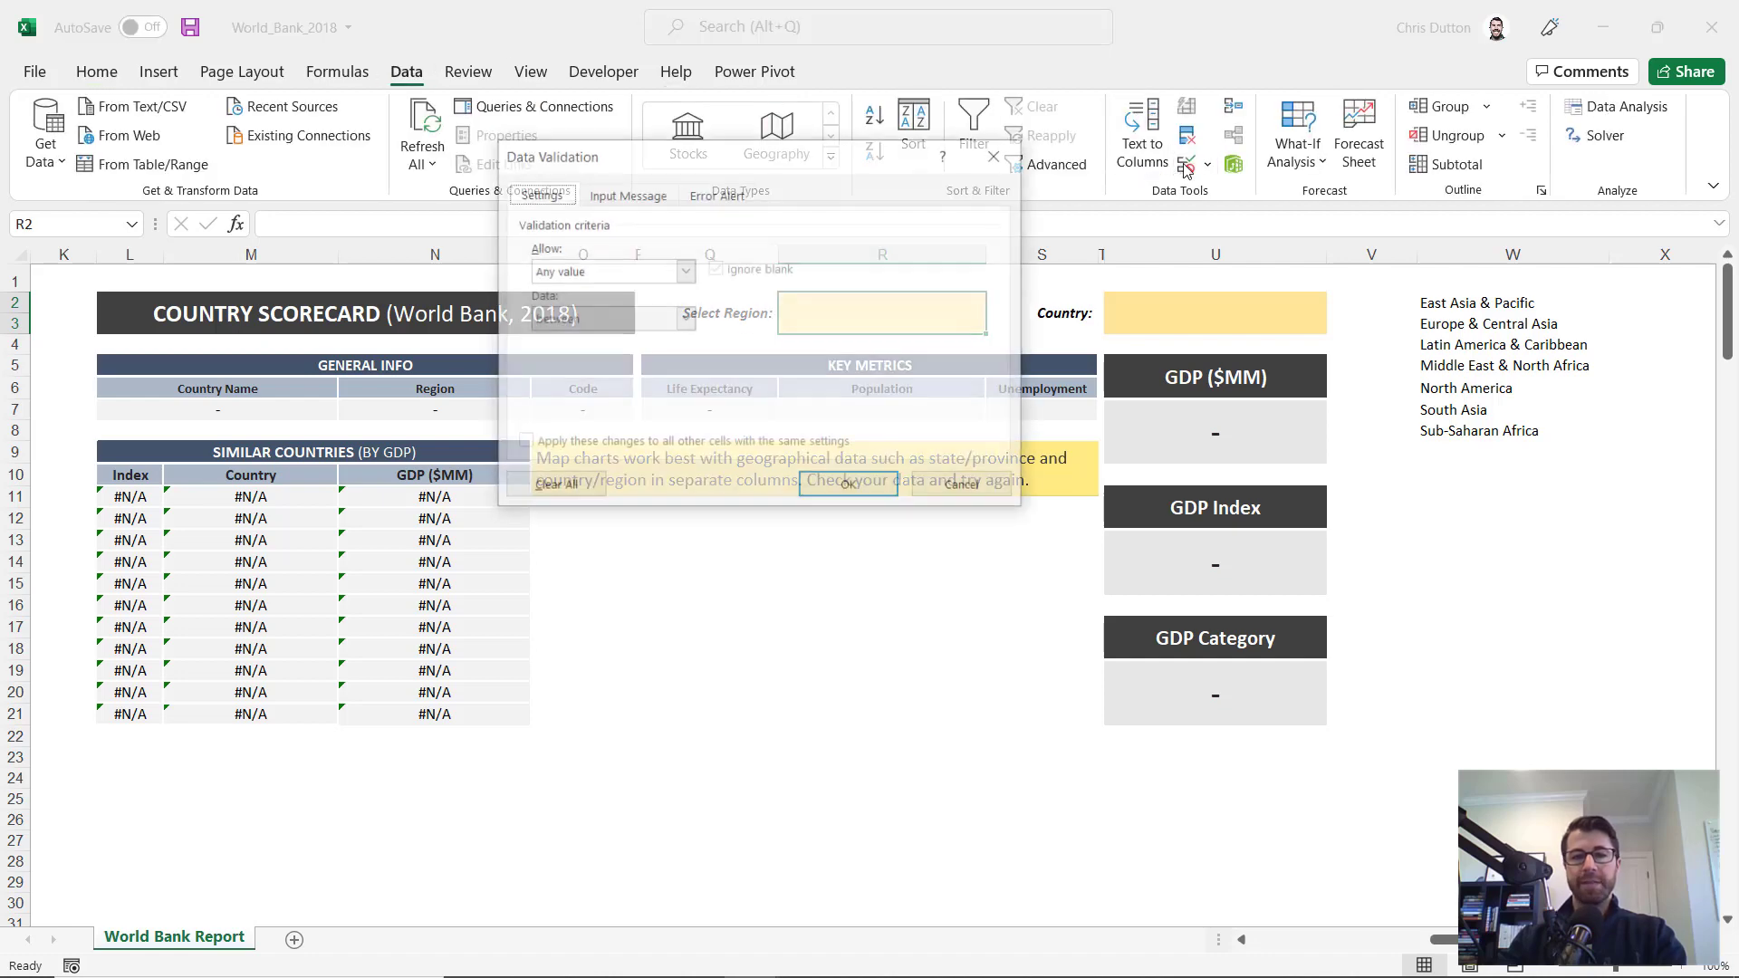
left_click(683, 271)
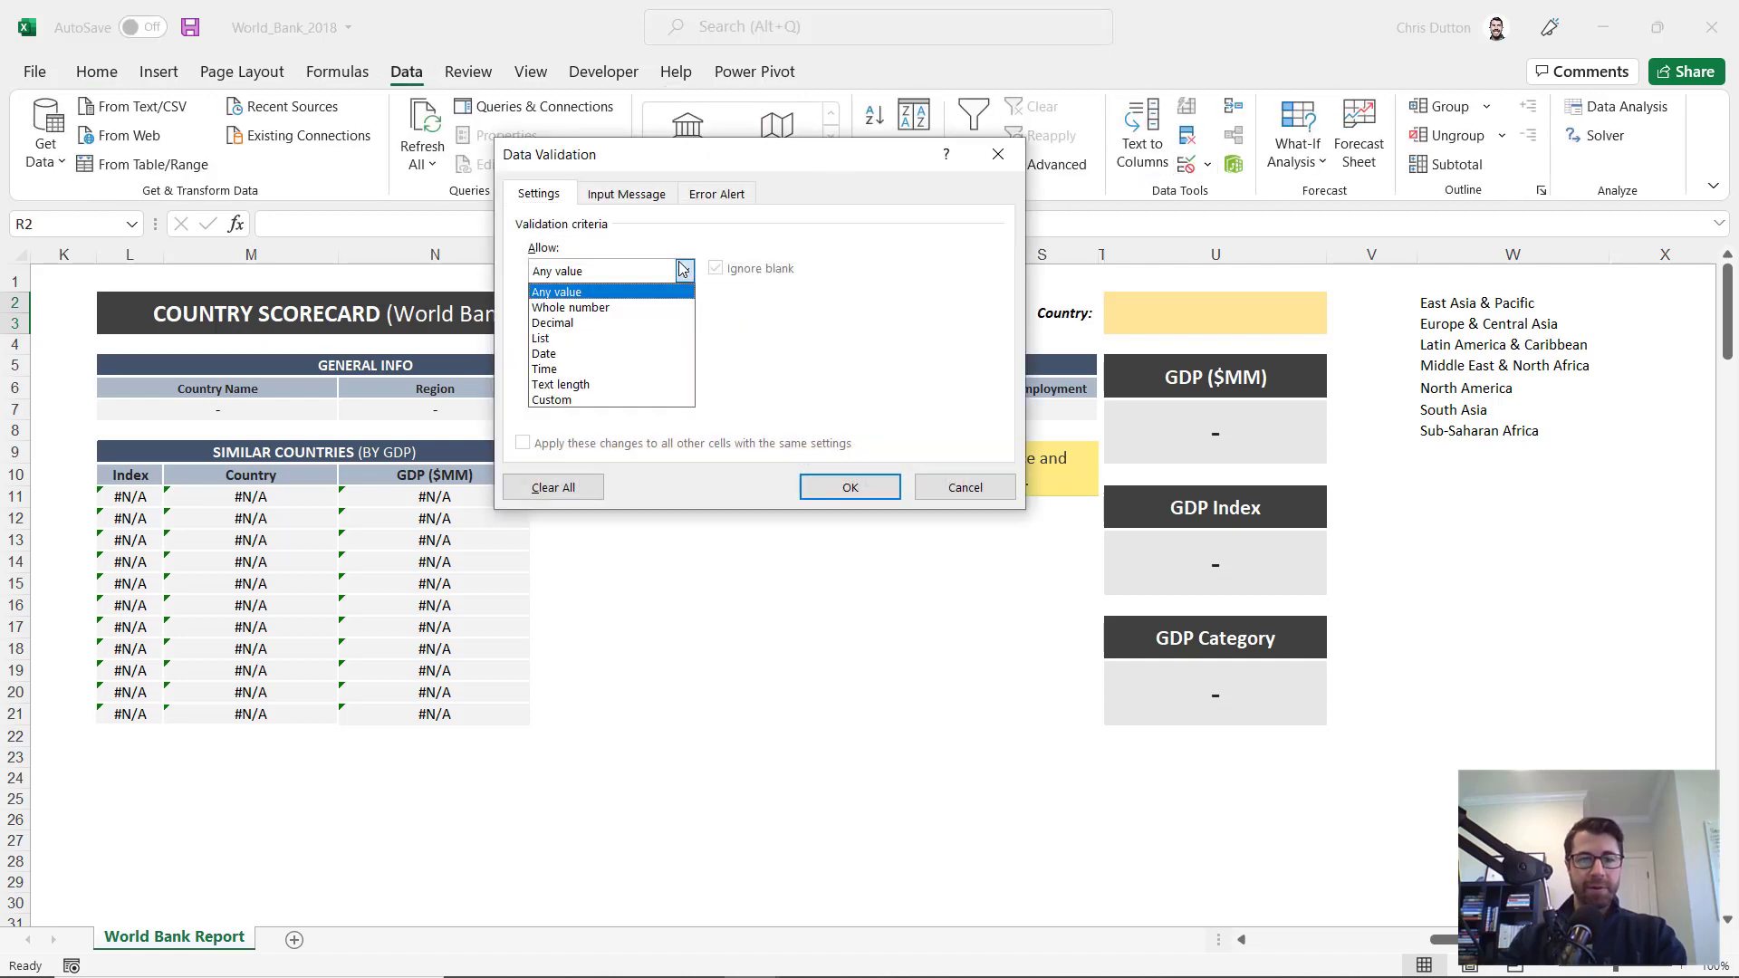
left_click(609, 338)
left_click(865, 356)
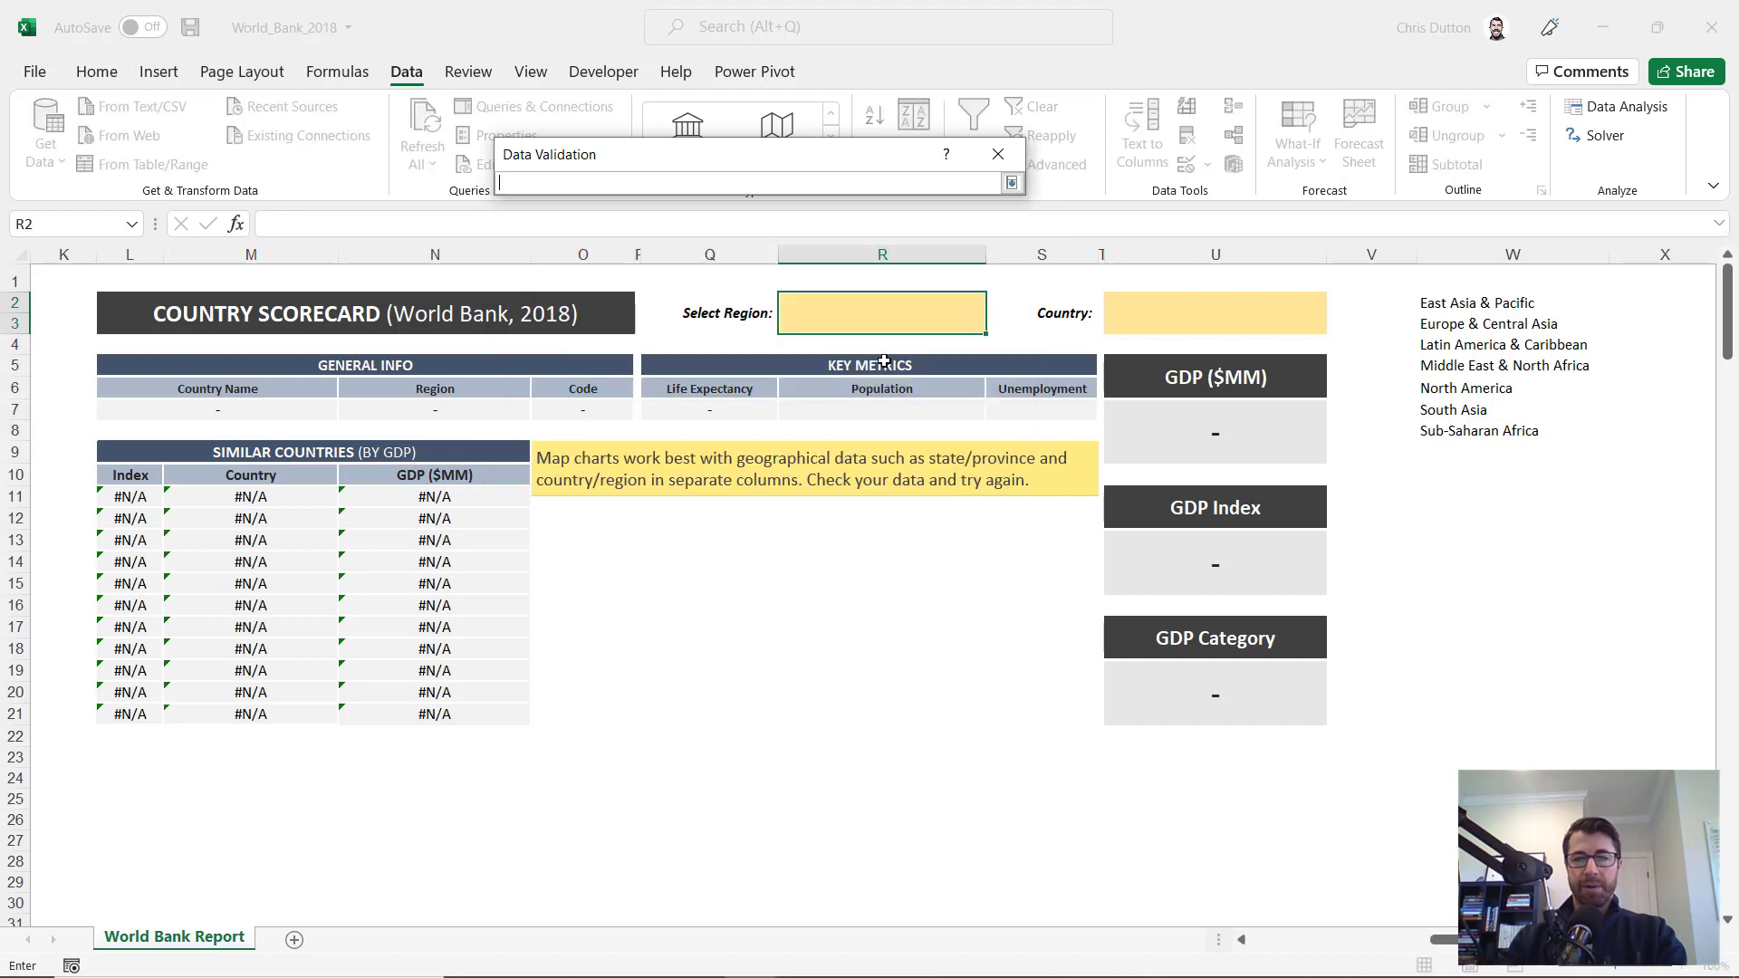
left_click_drag(1449, 306, 1449, 431)
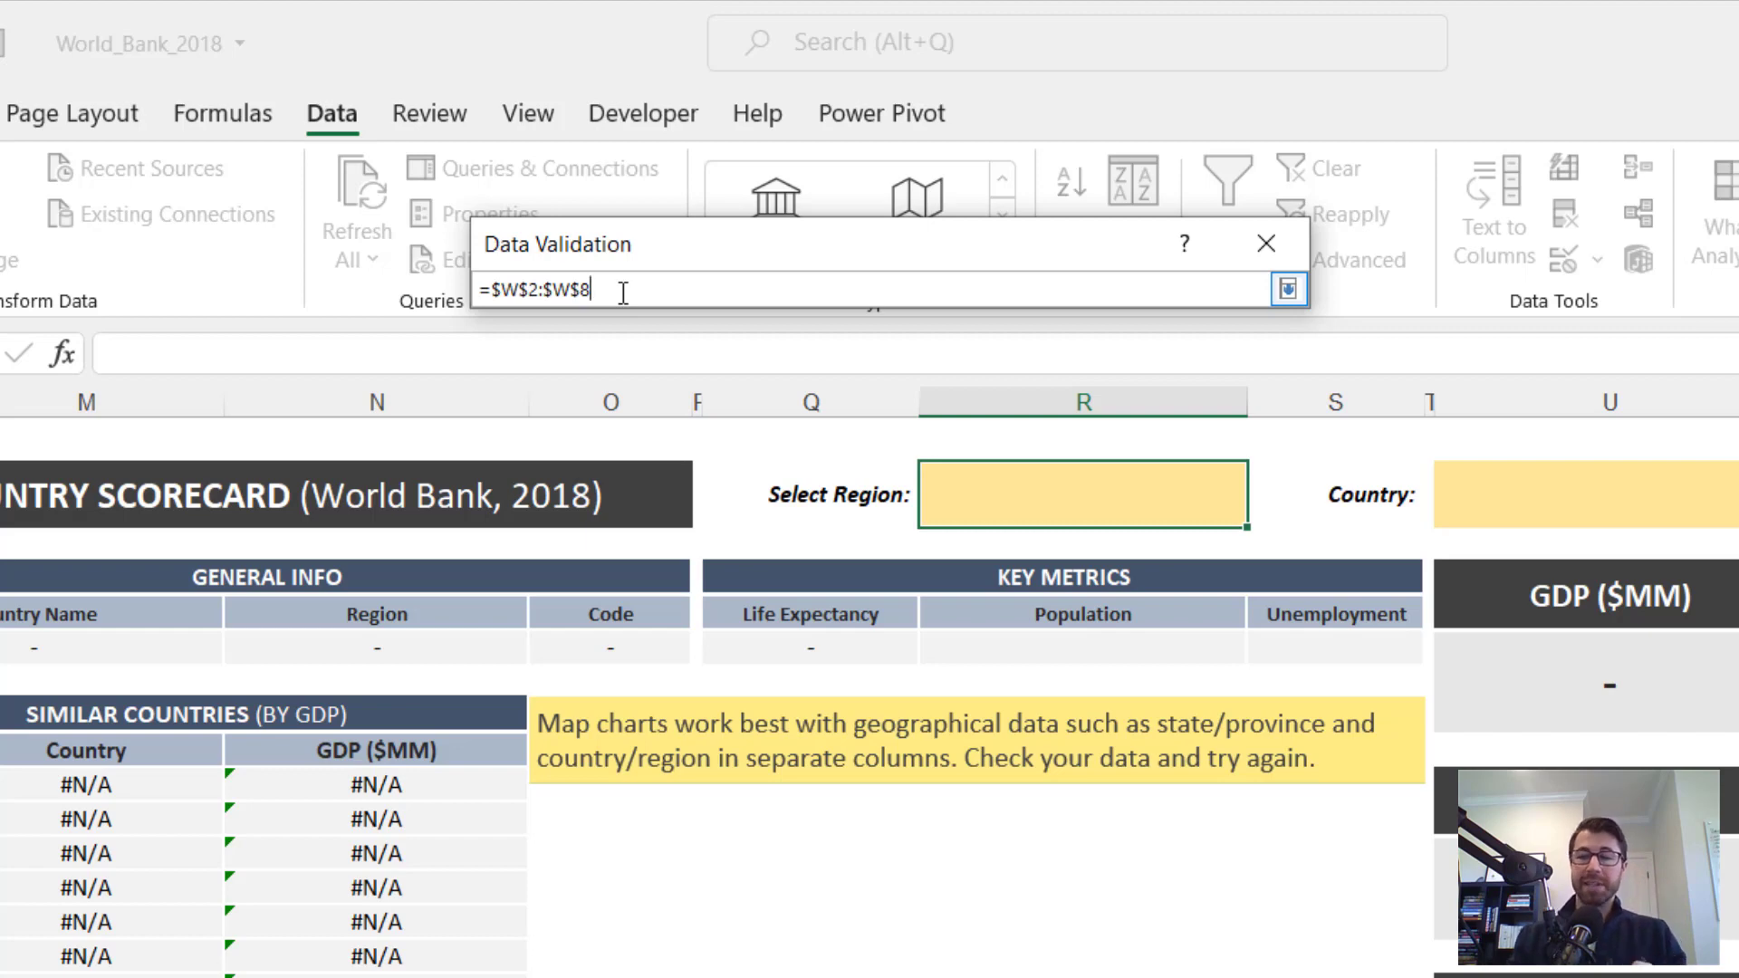
key("BackSpace")
key("BackSpace")
key("BackSpace")
key("BackSpace")
key("BackSpace")
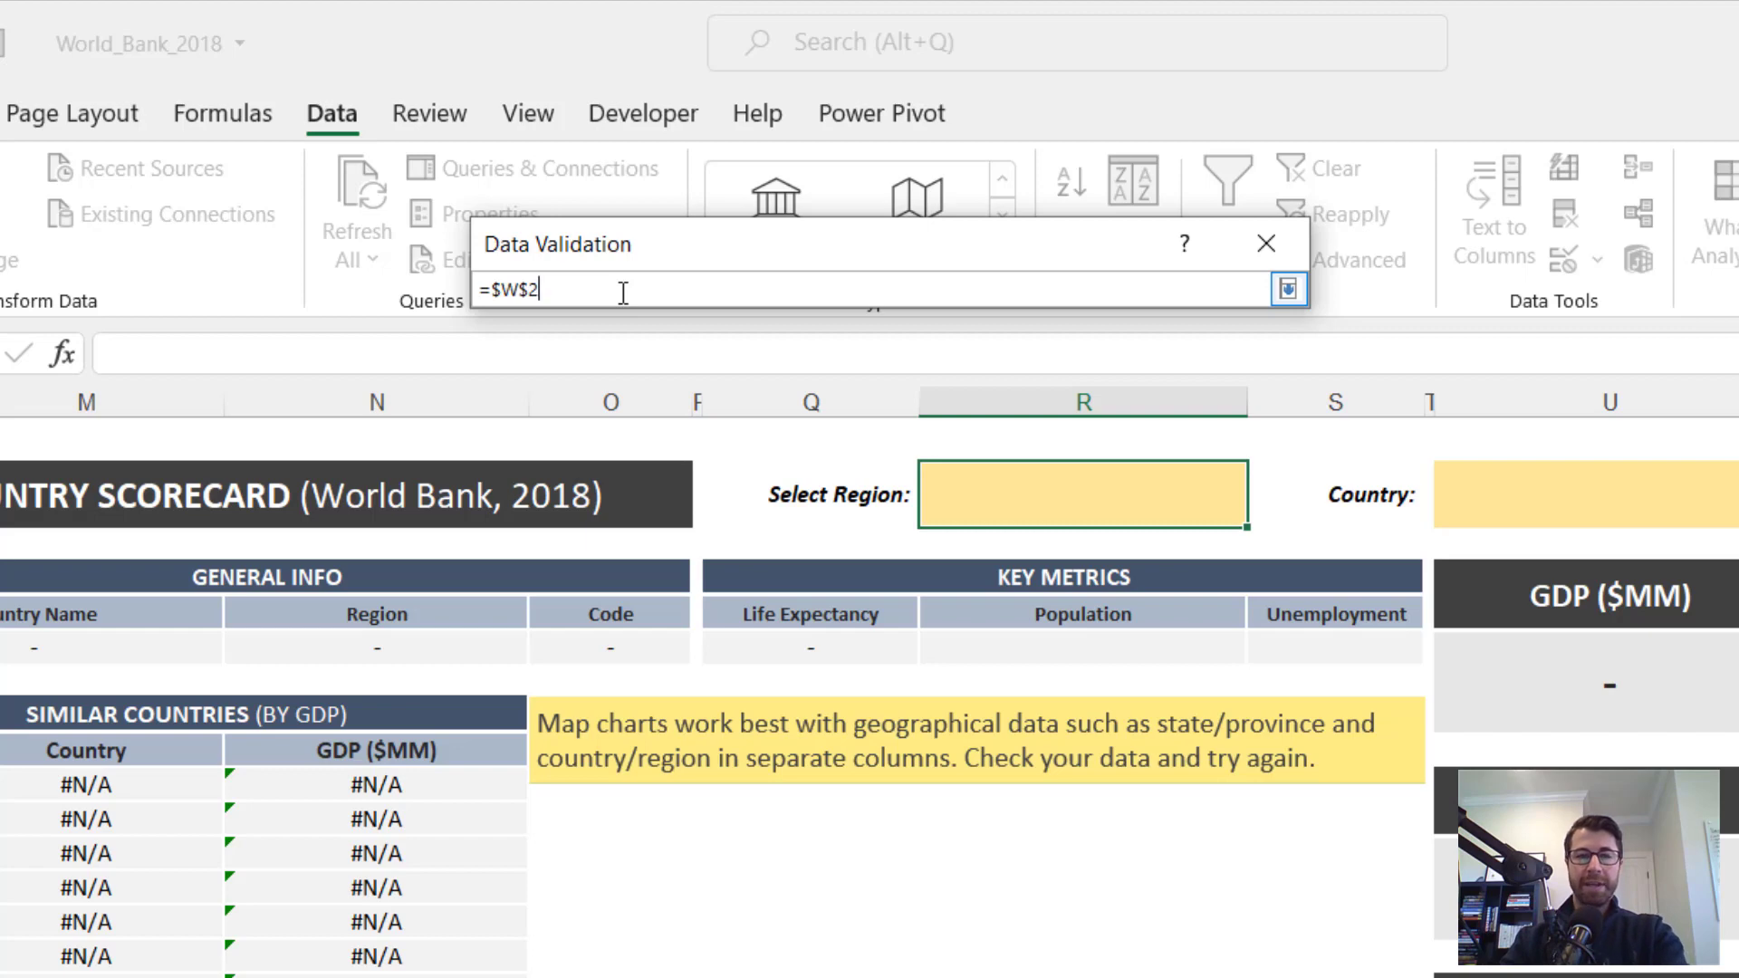
type("#")
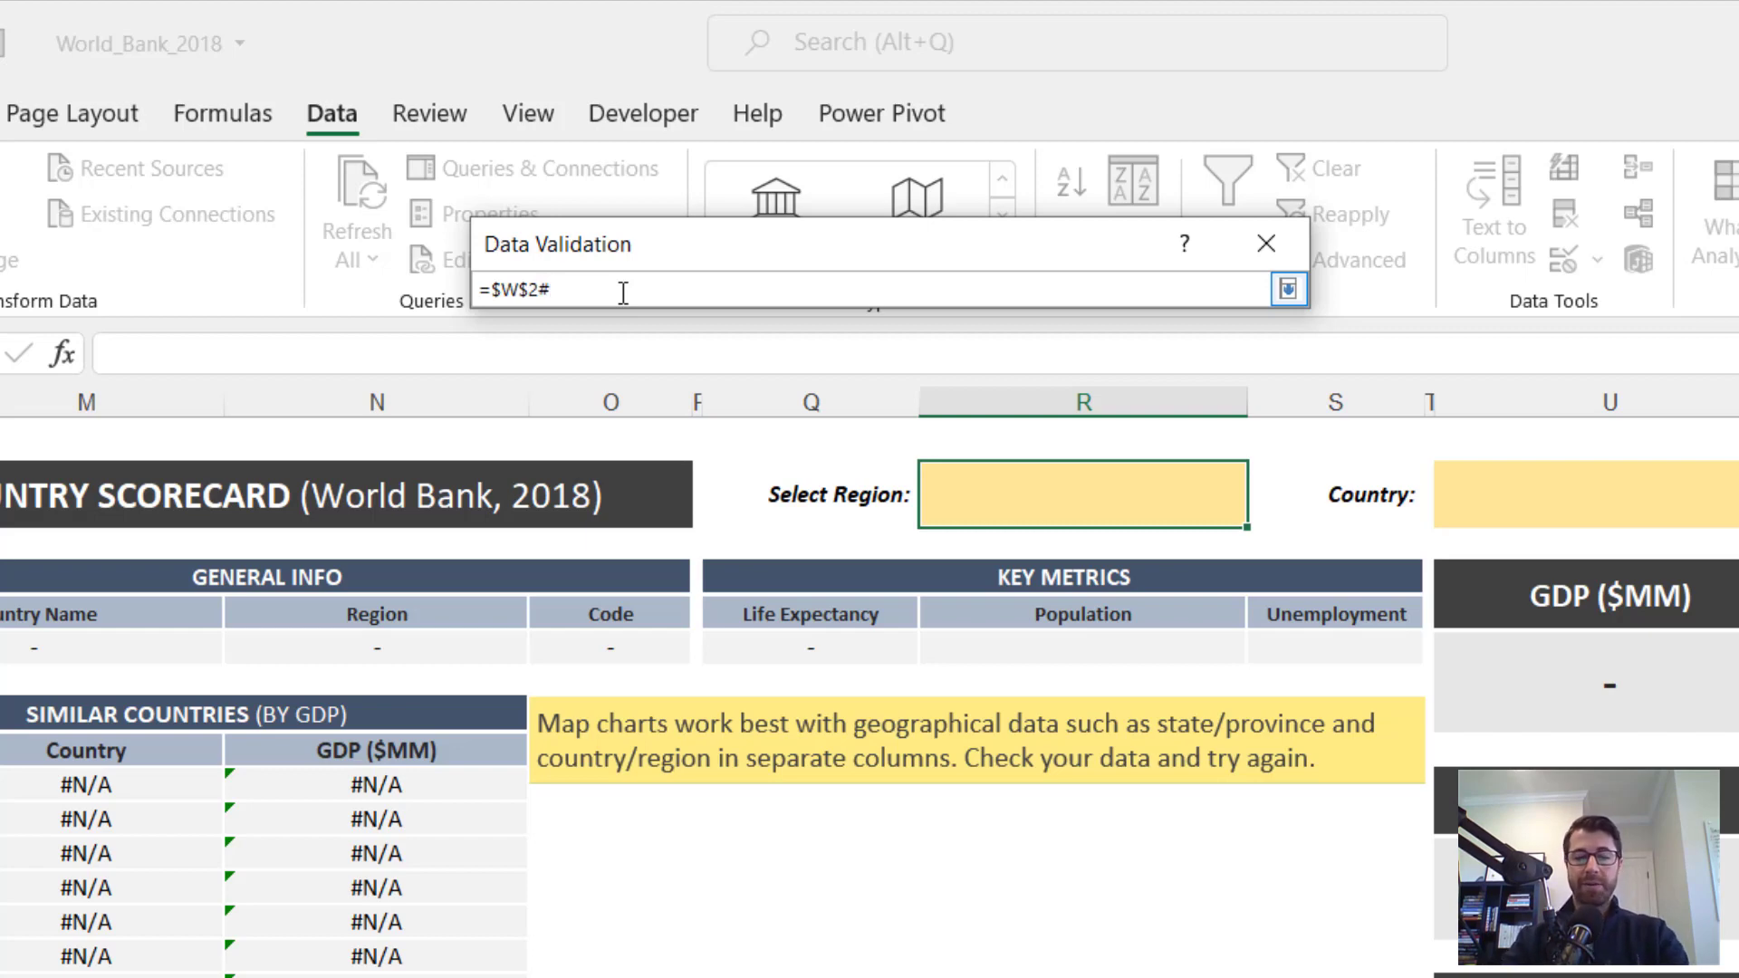
key("Return")
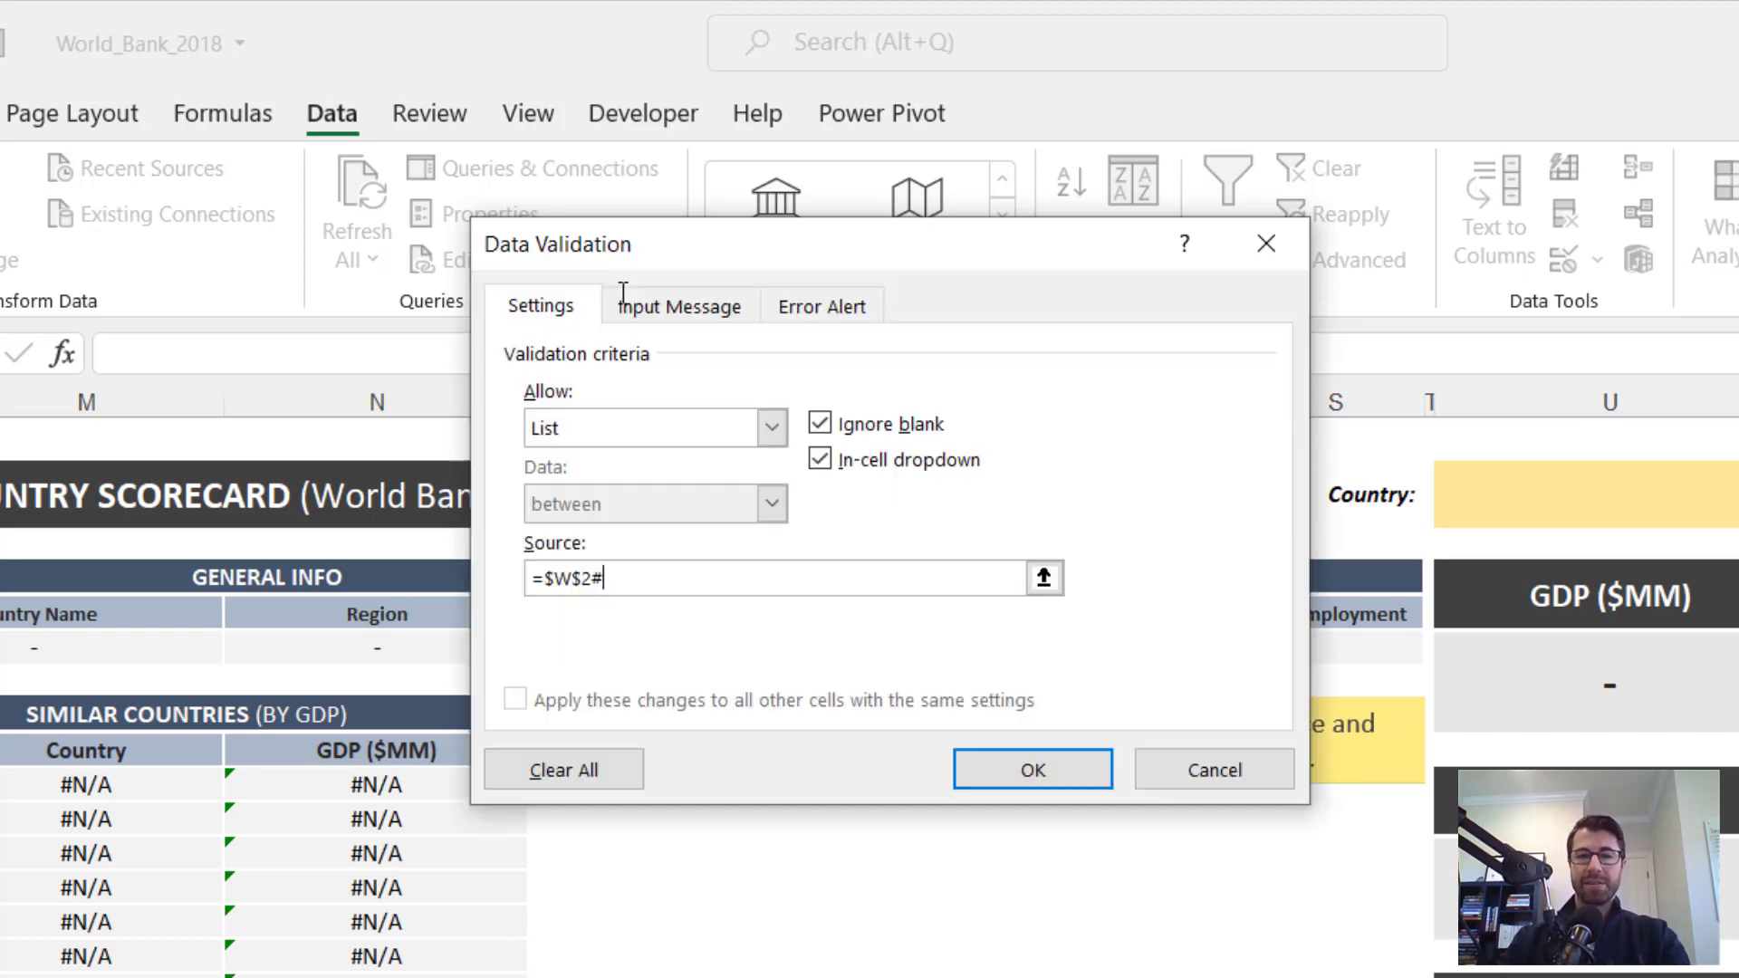
left_click(1095, 766)
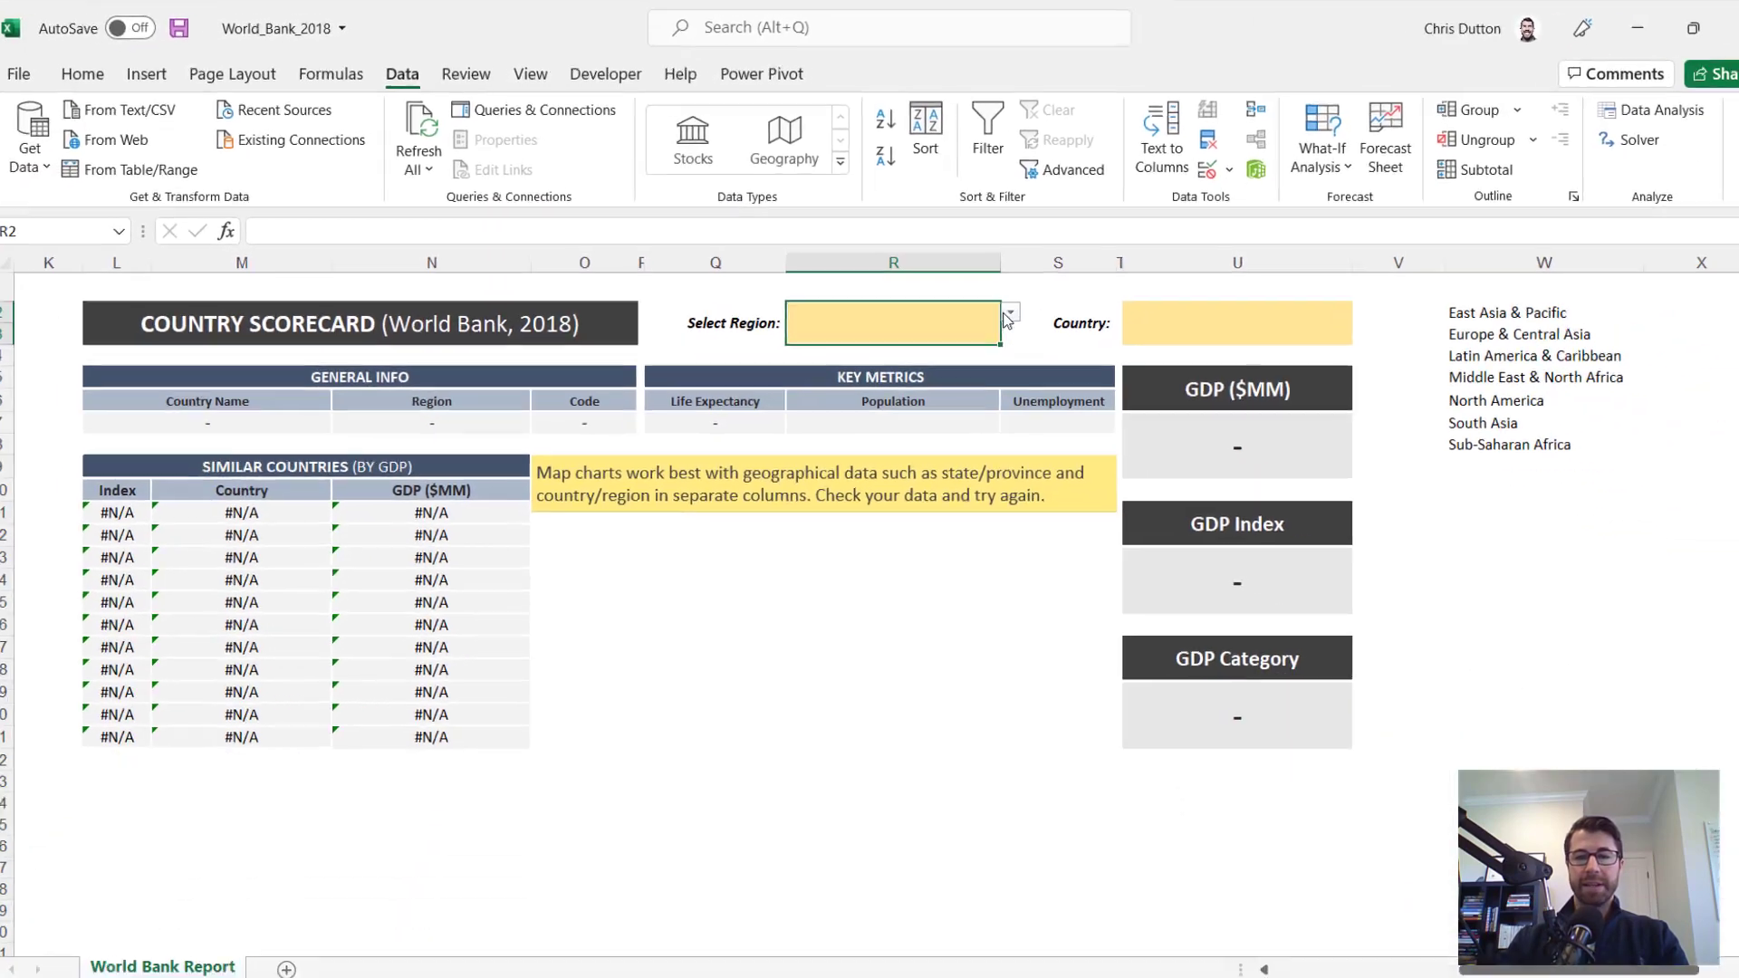
left_click(997, 309)
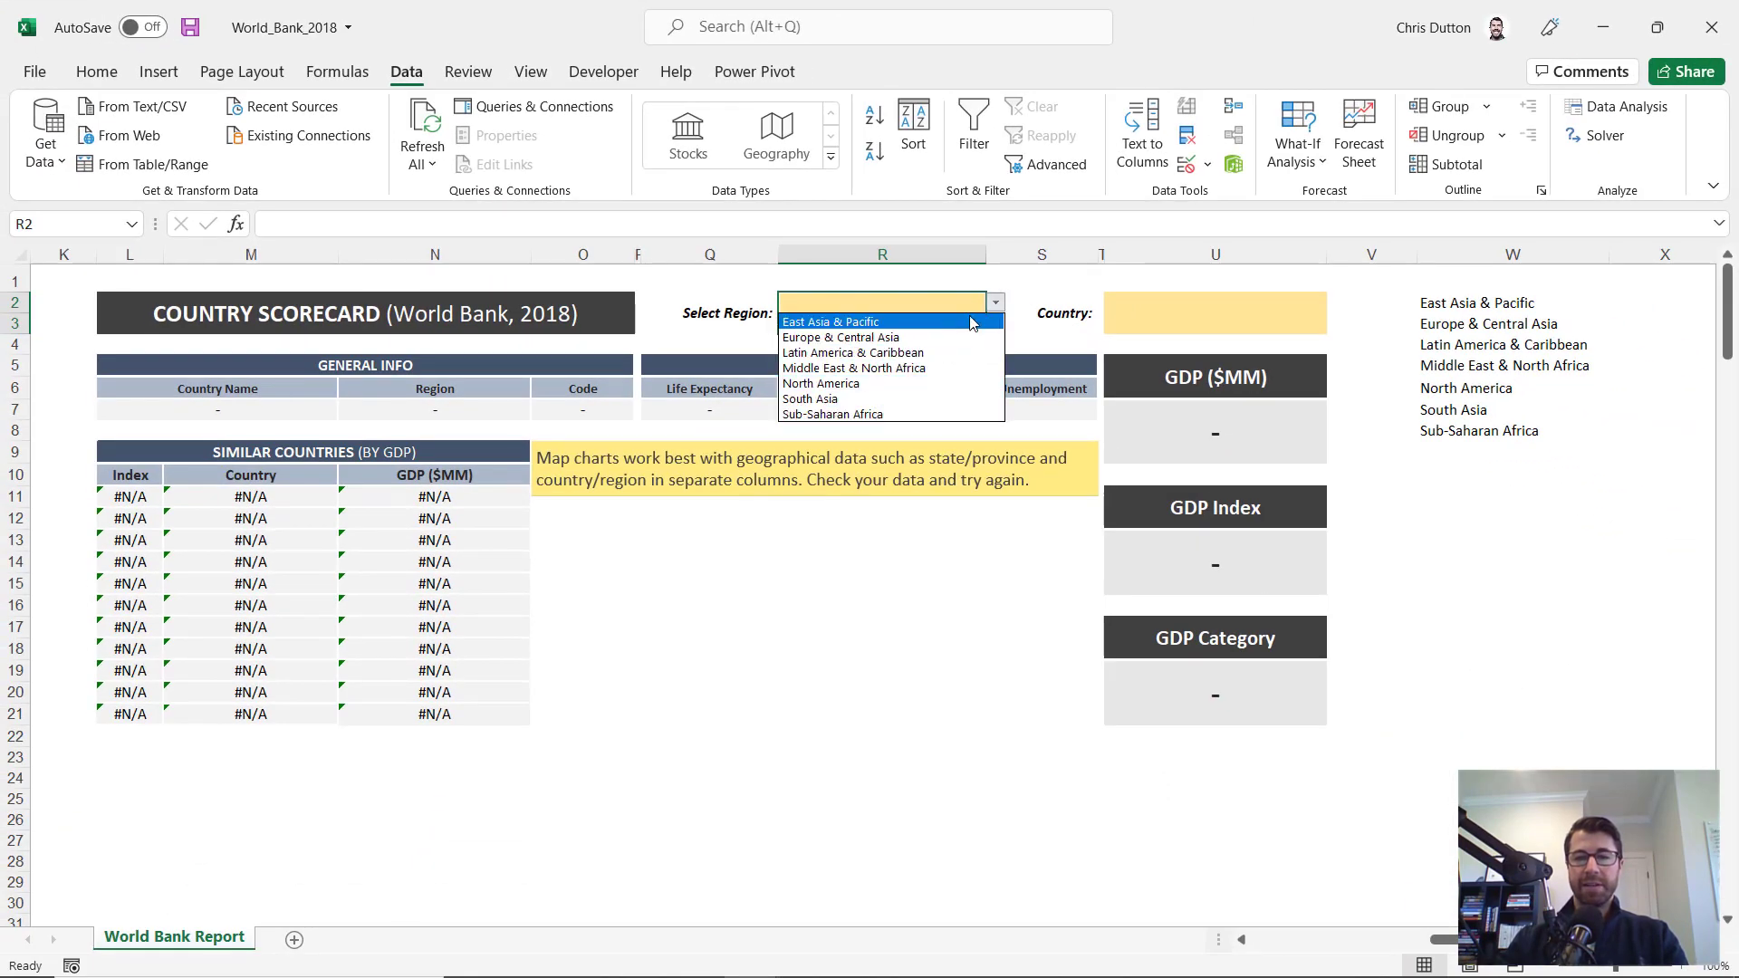
Choose North America from the Select Region dropdown in R2
left_click(997, 309)
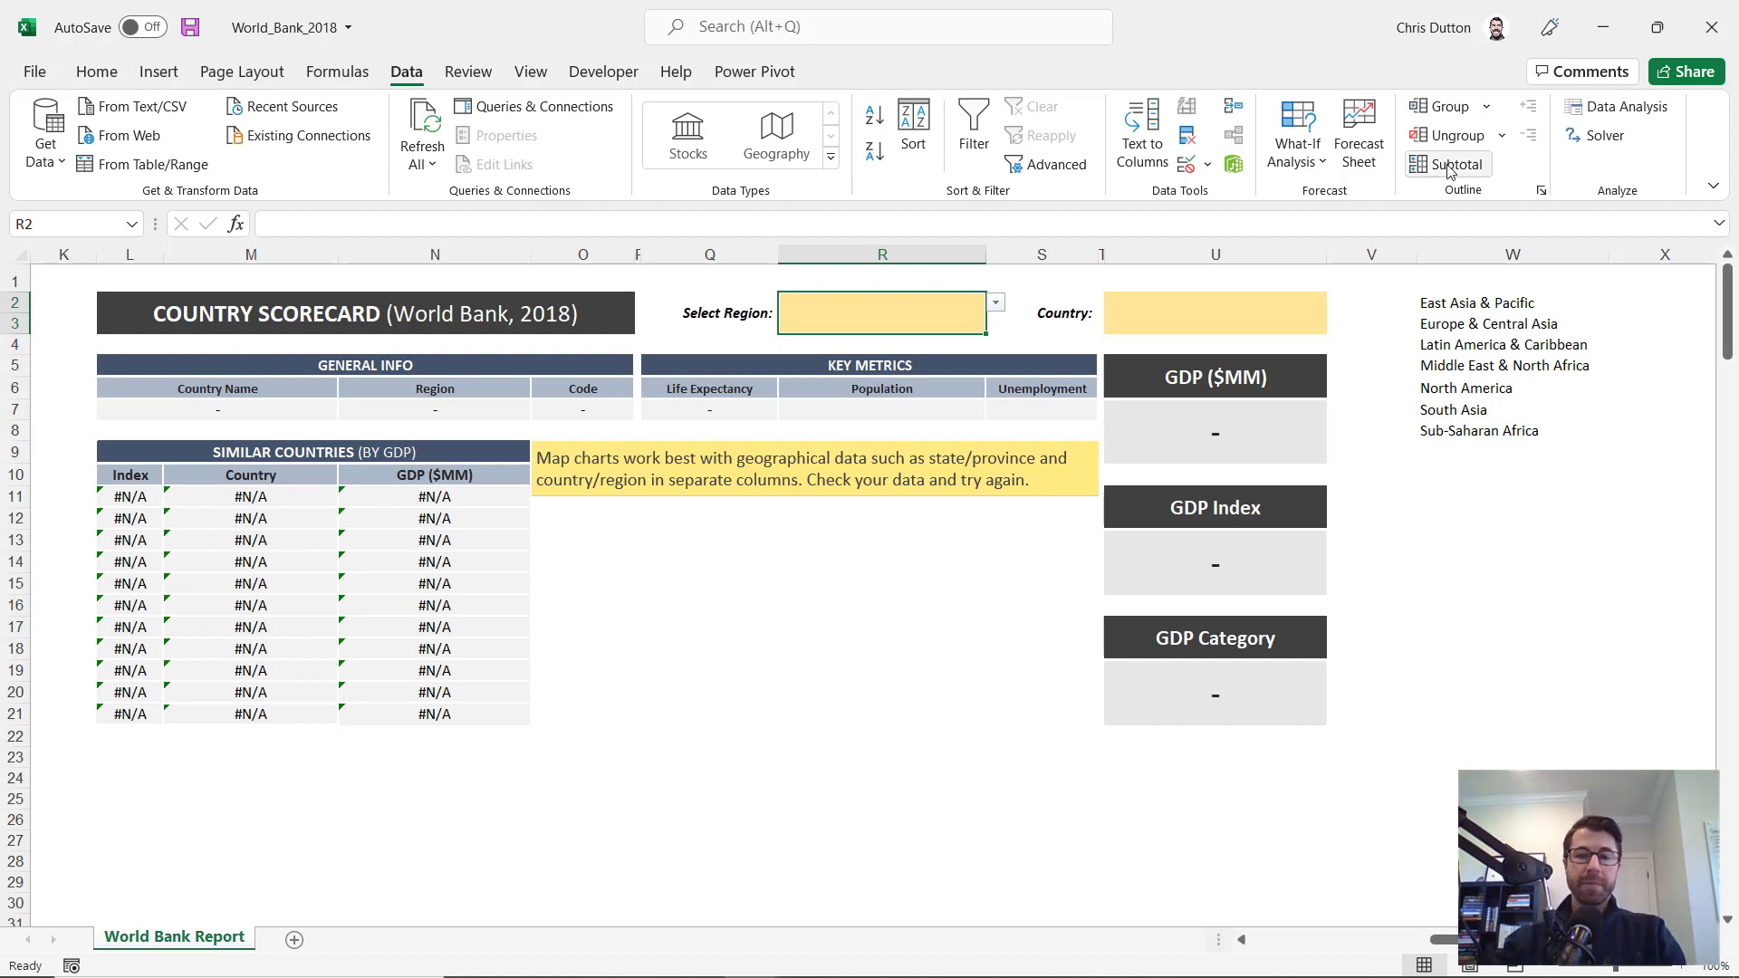
left_click(997, 308)
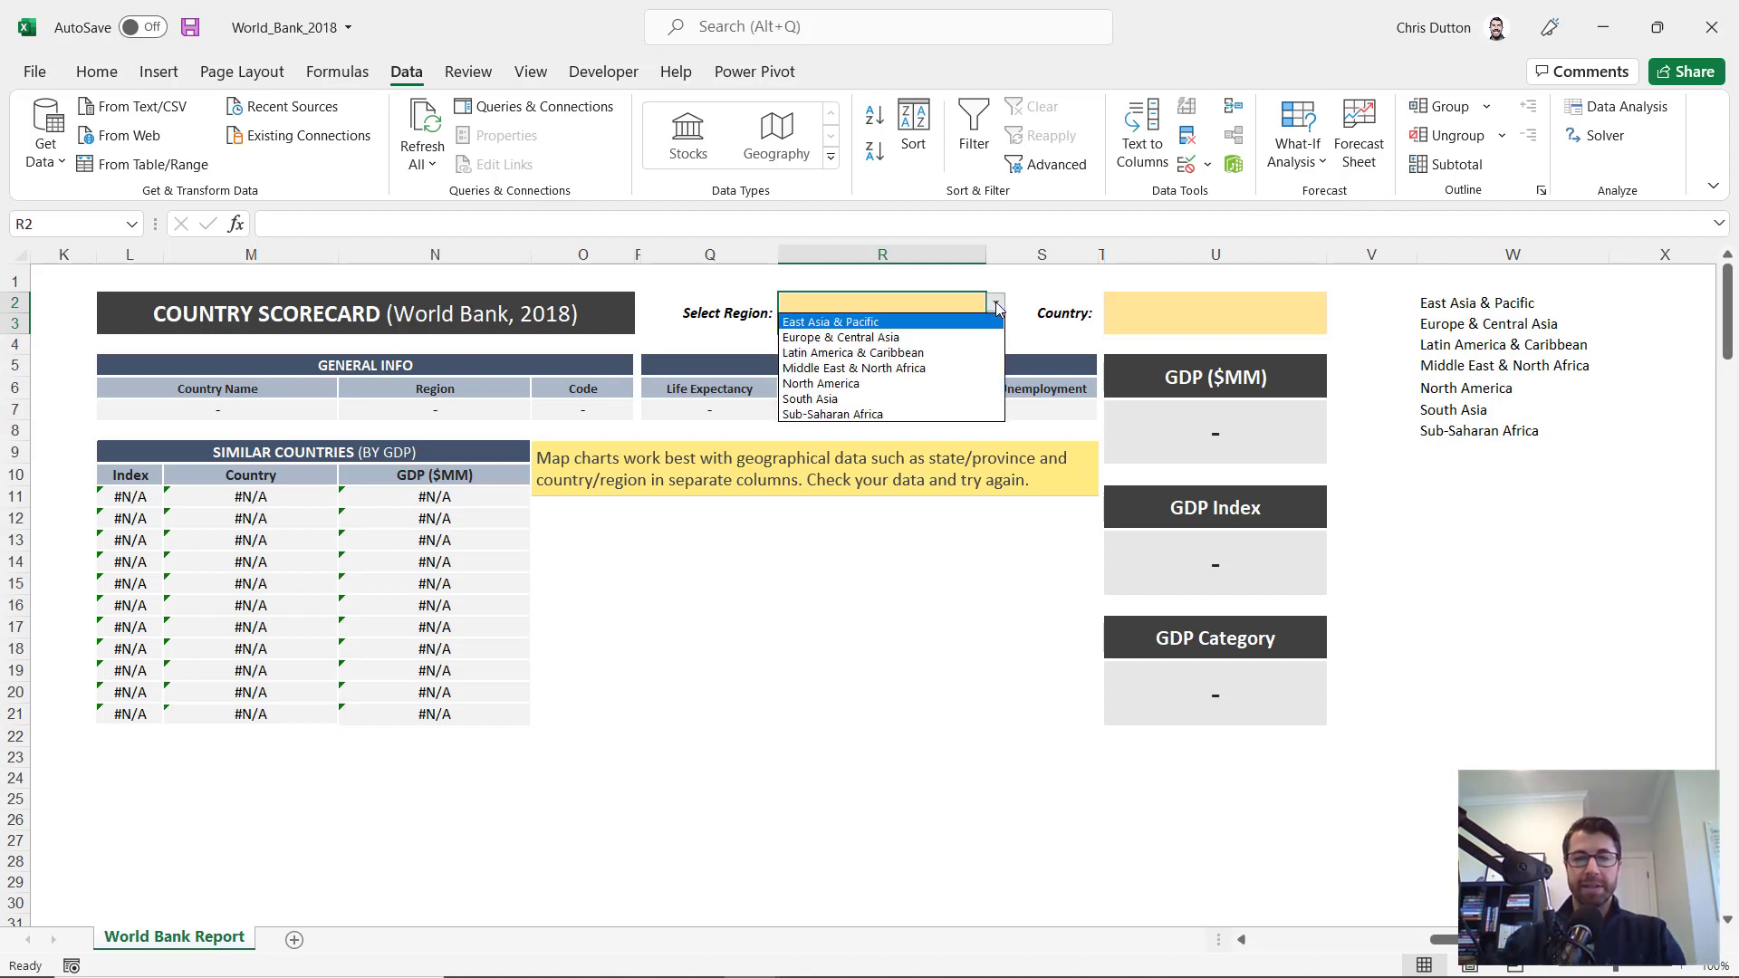
left_click(842, 383)
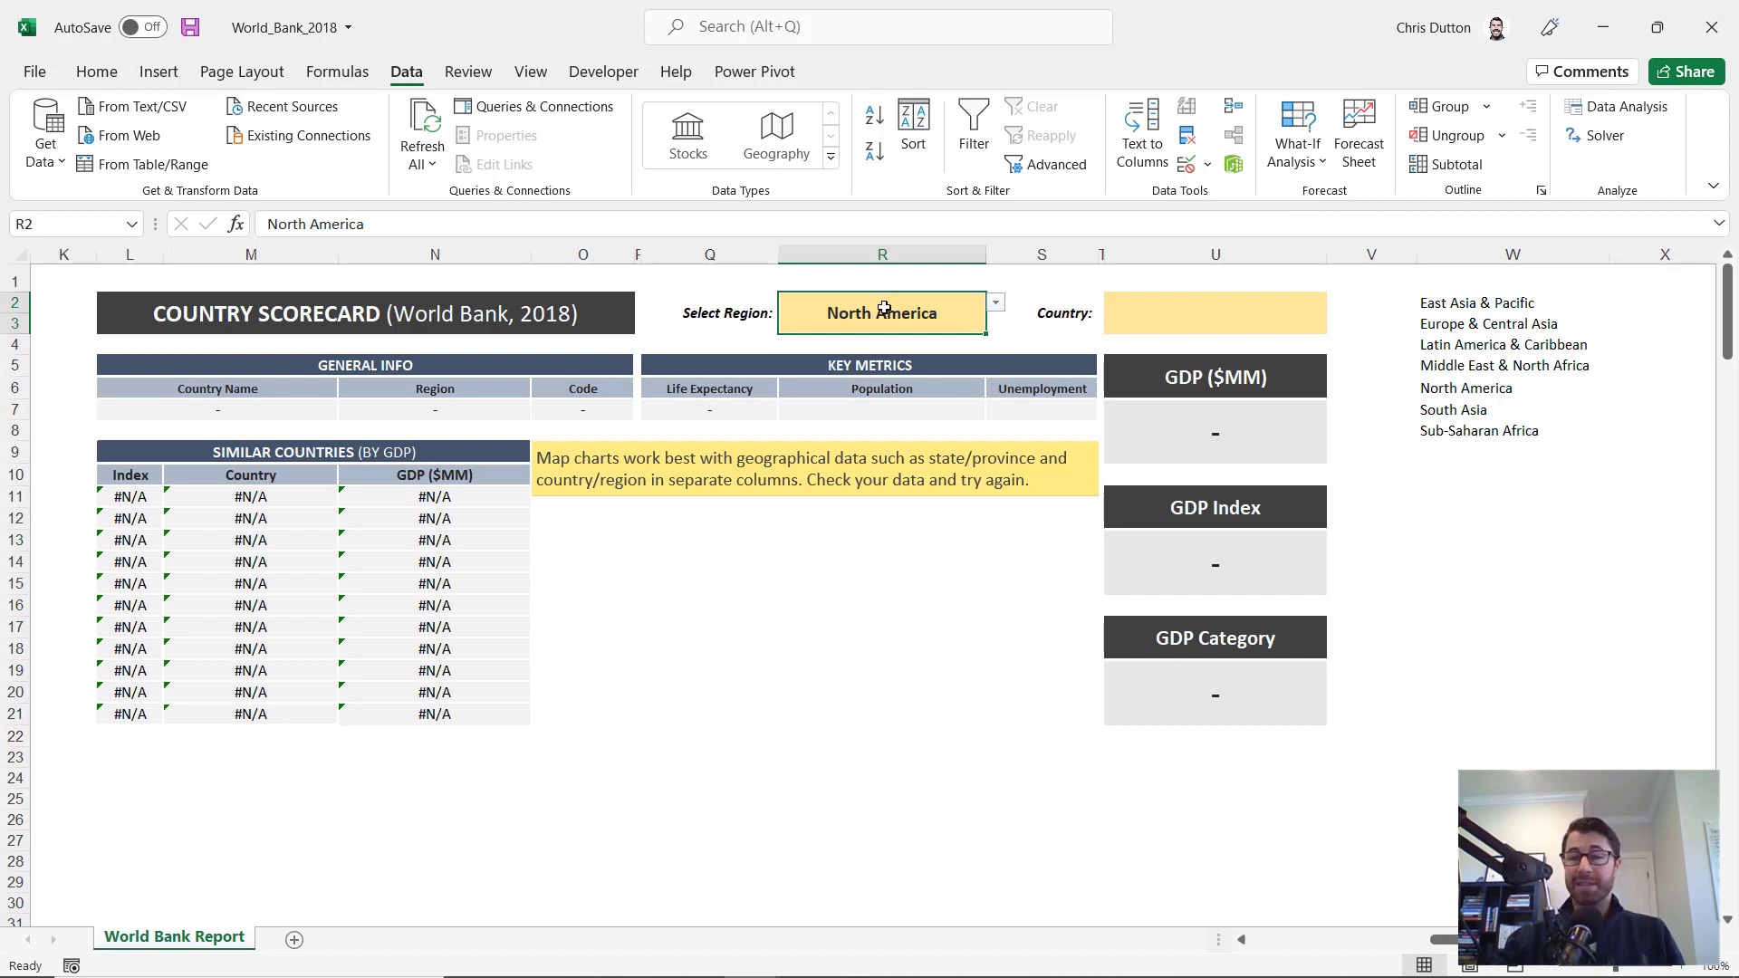
left_click(1178, 313)
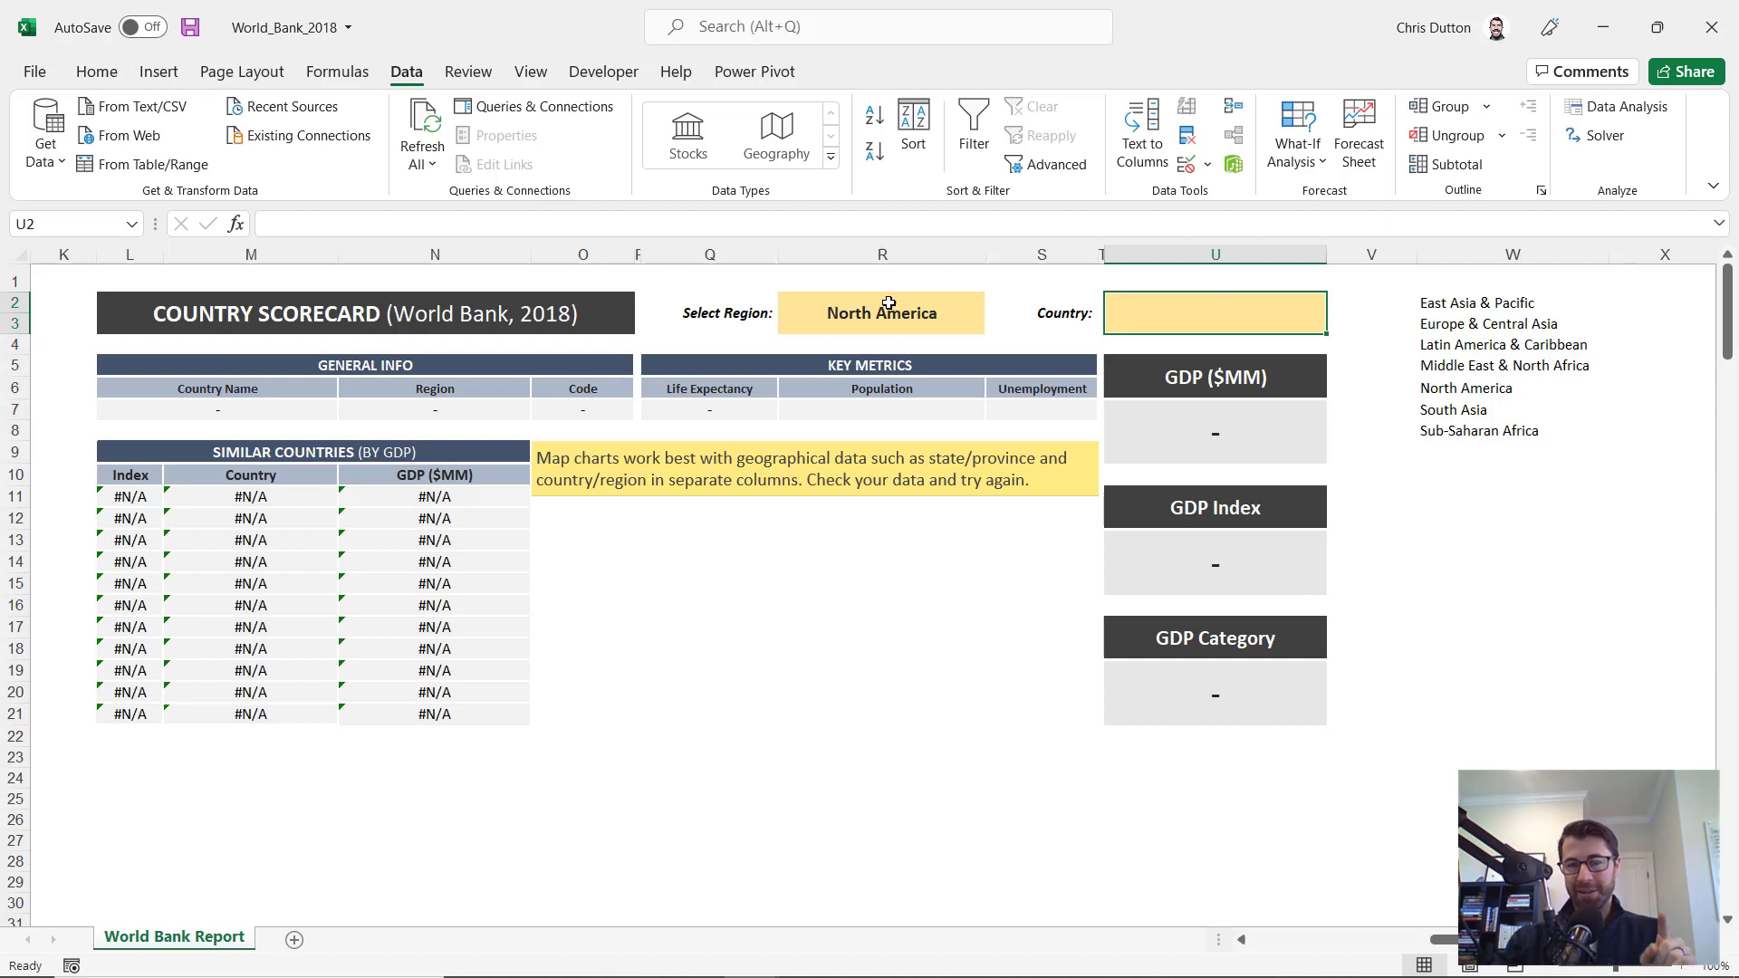
Widen column X, beside the spilled region list, to about 16
left_click(1637, 304)
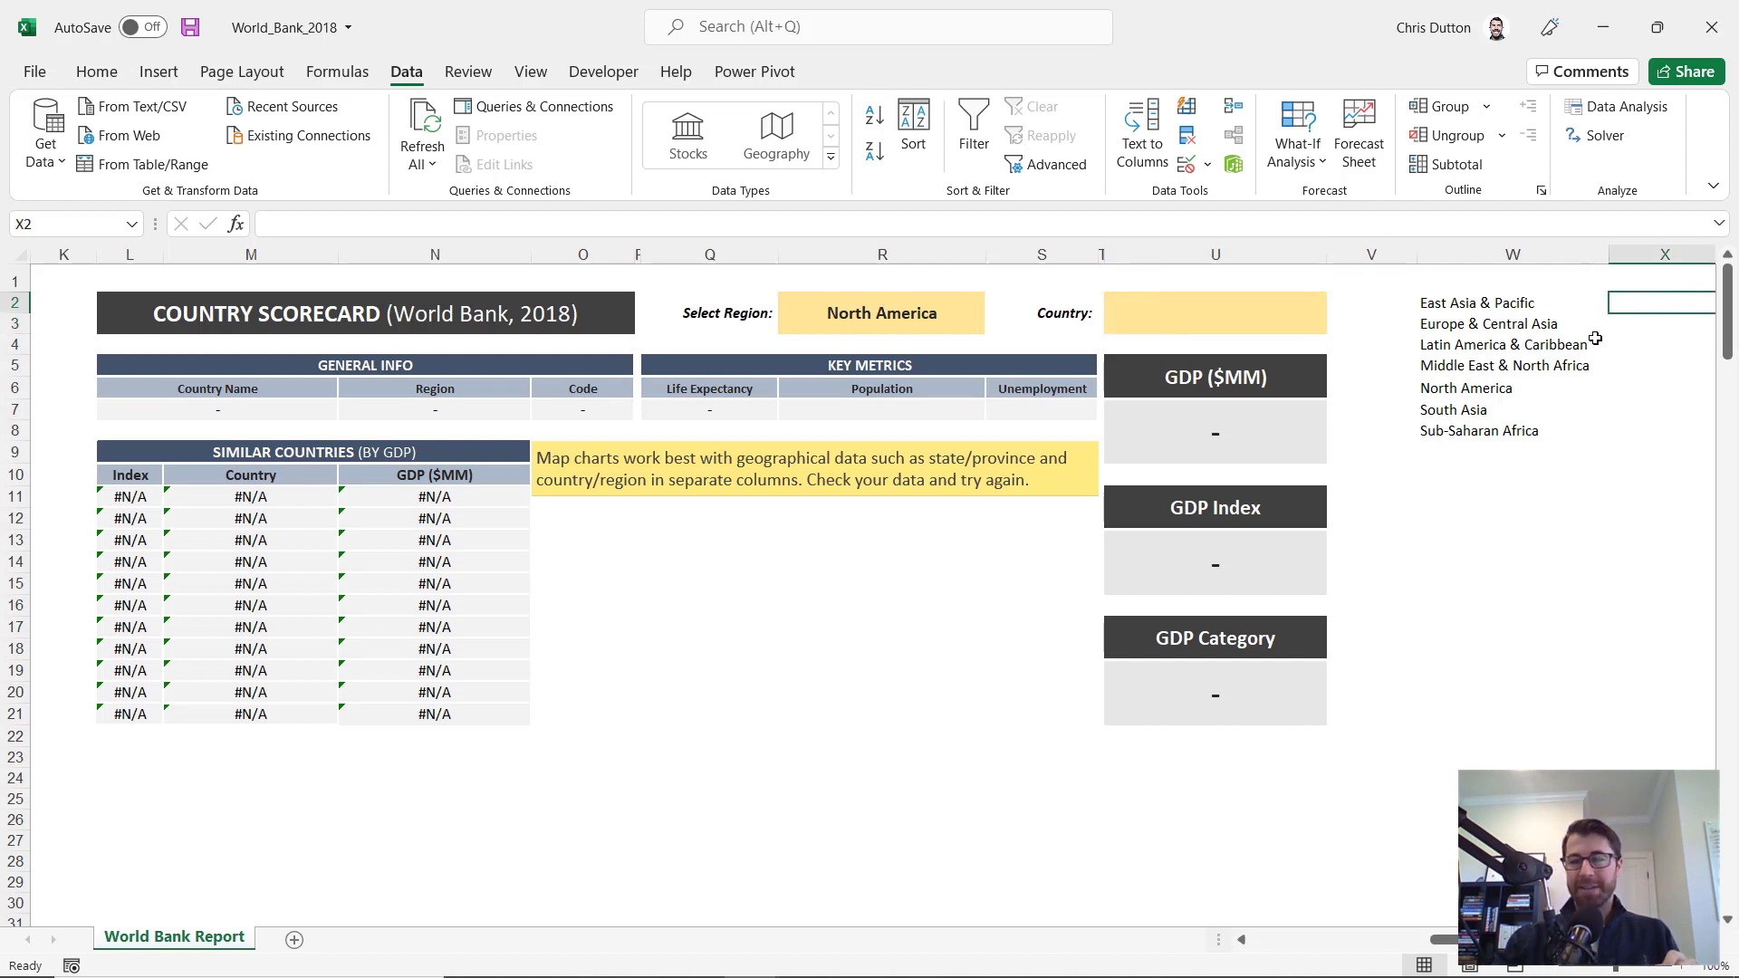
scroll(1594, 337, "right", 2)
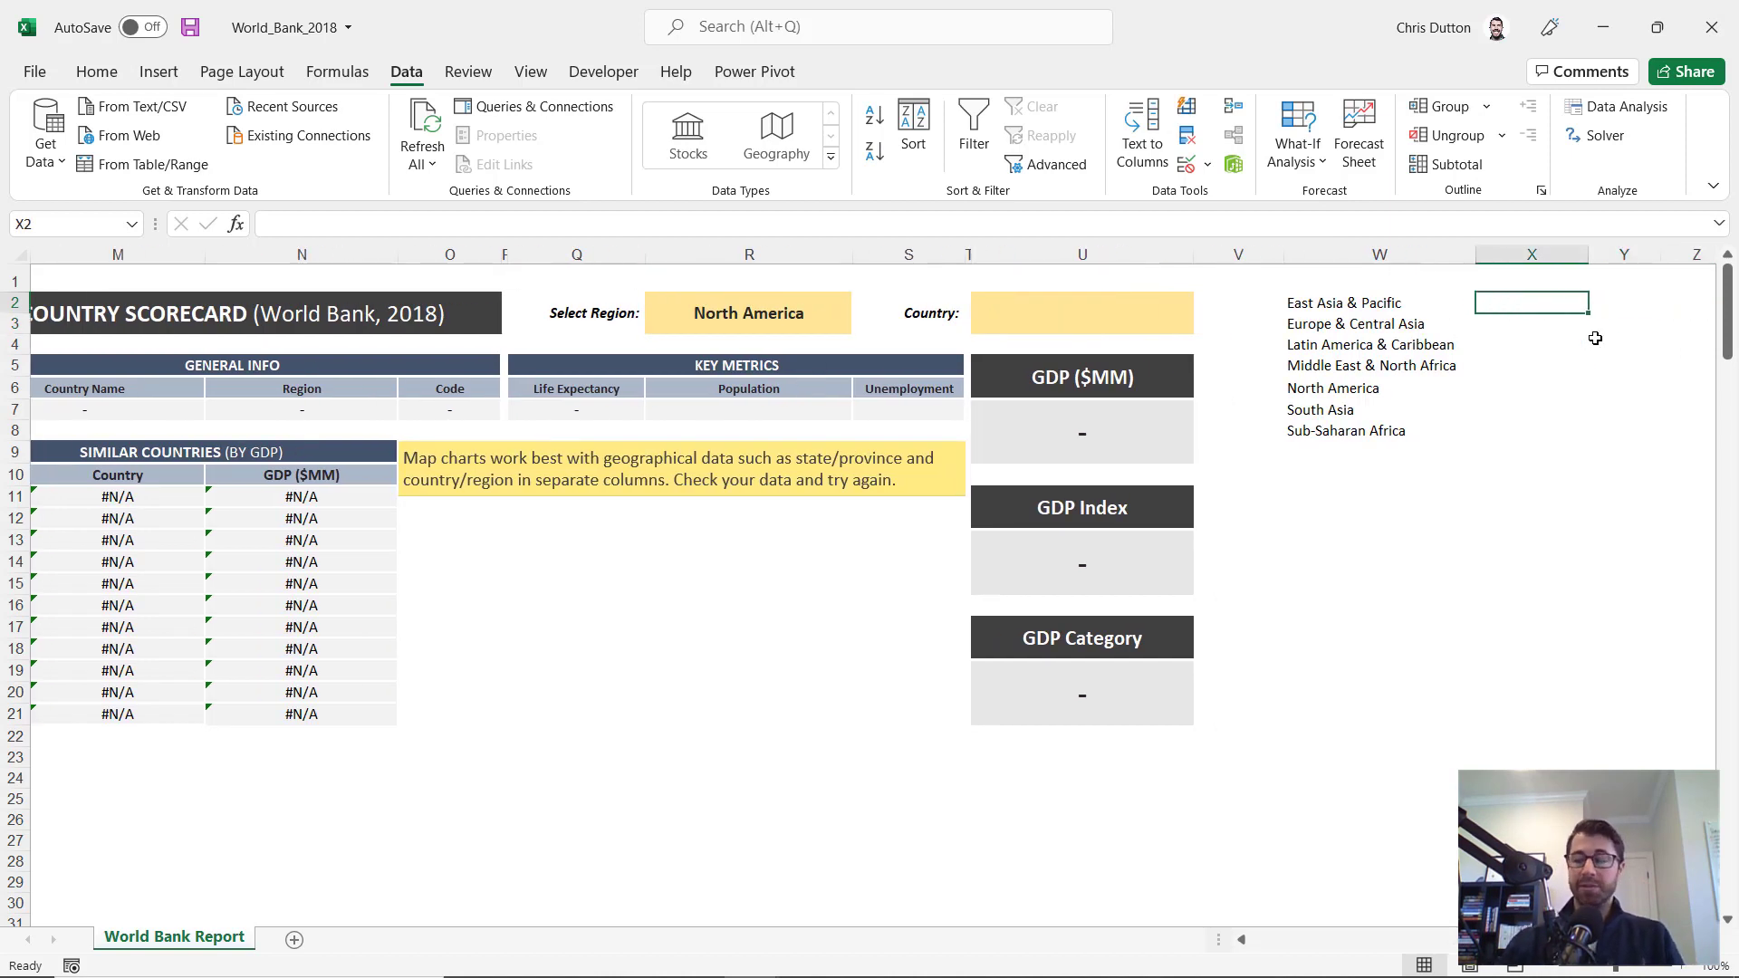
left_click_drag(1589, 259, 1626, 258)
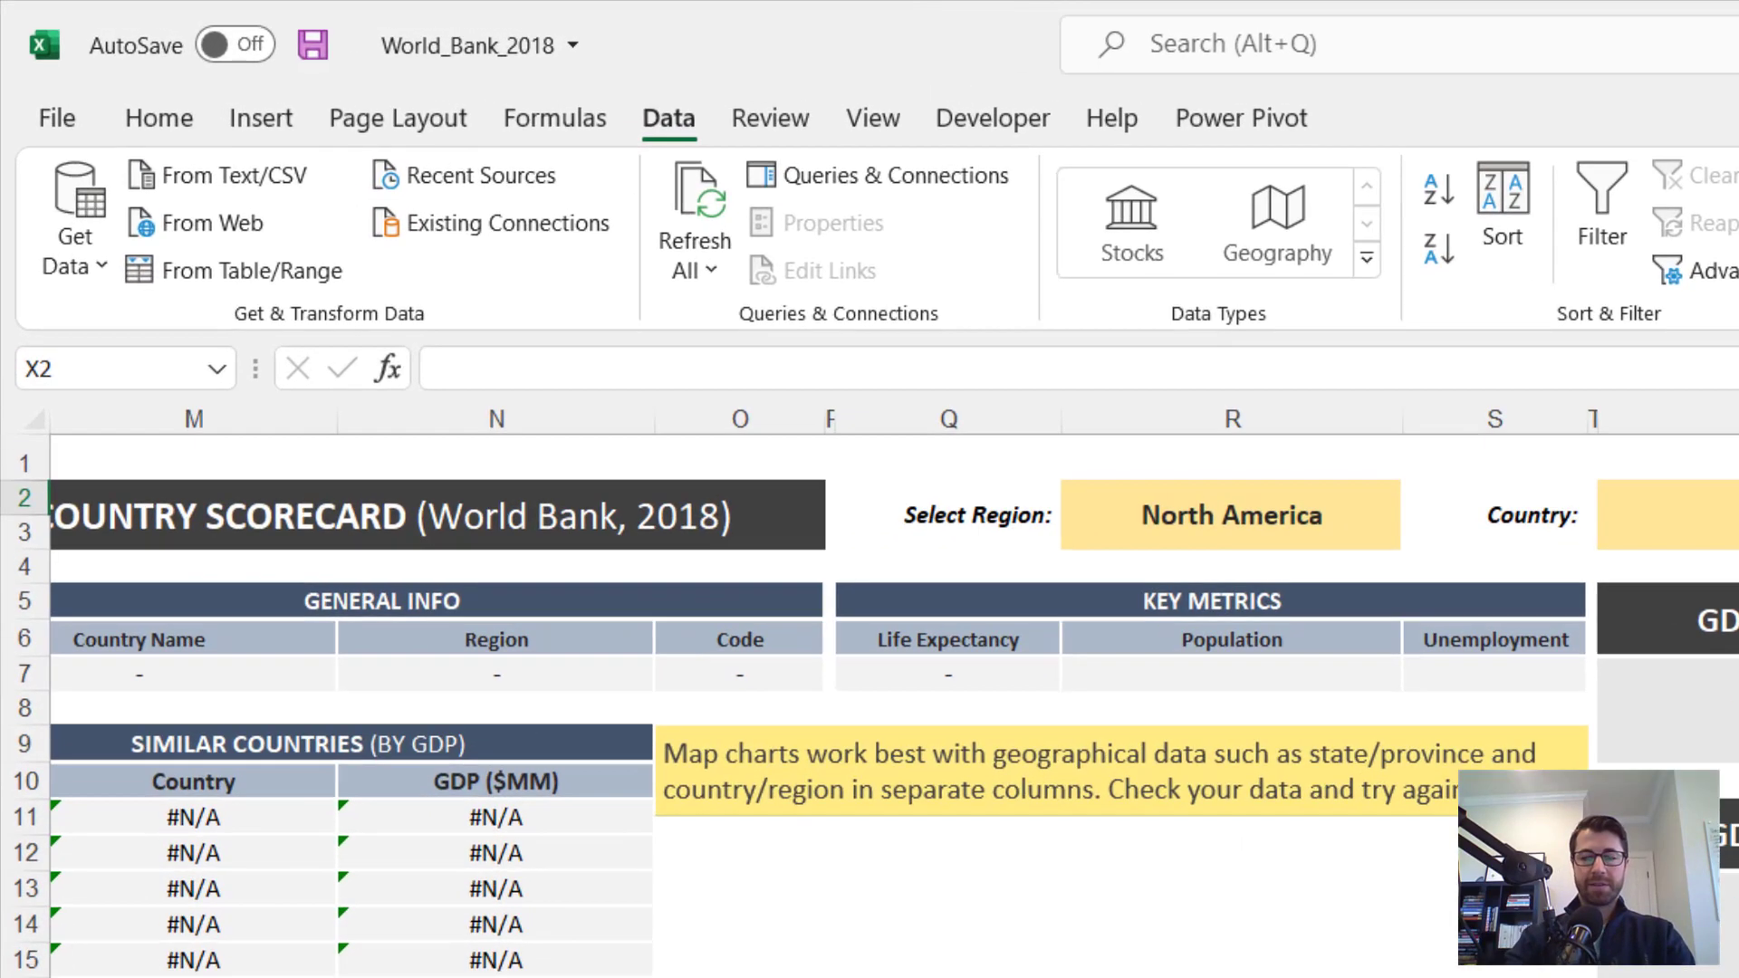
Type =FILTER(Countries[Country],Countries[Region]=R2) into X2 by clicking the table columns and R2
type("=F")
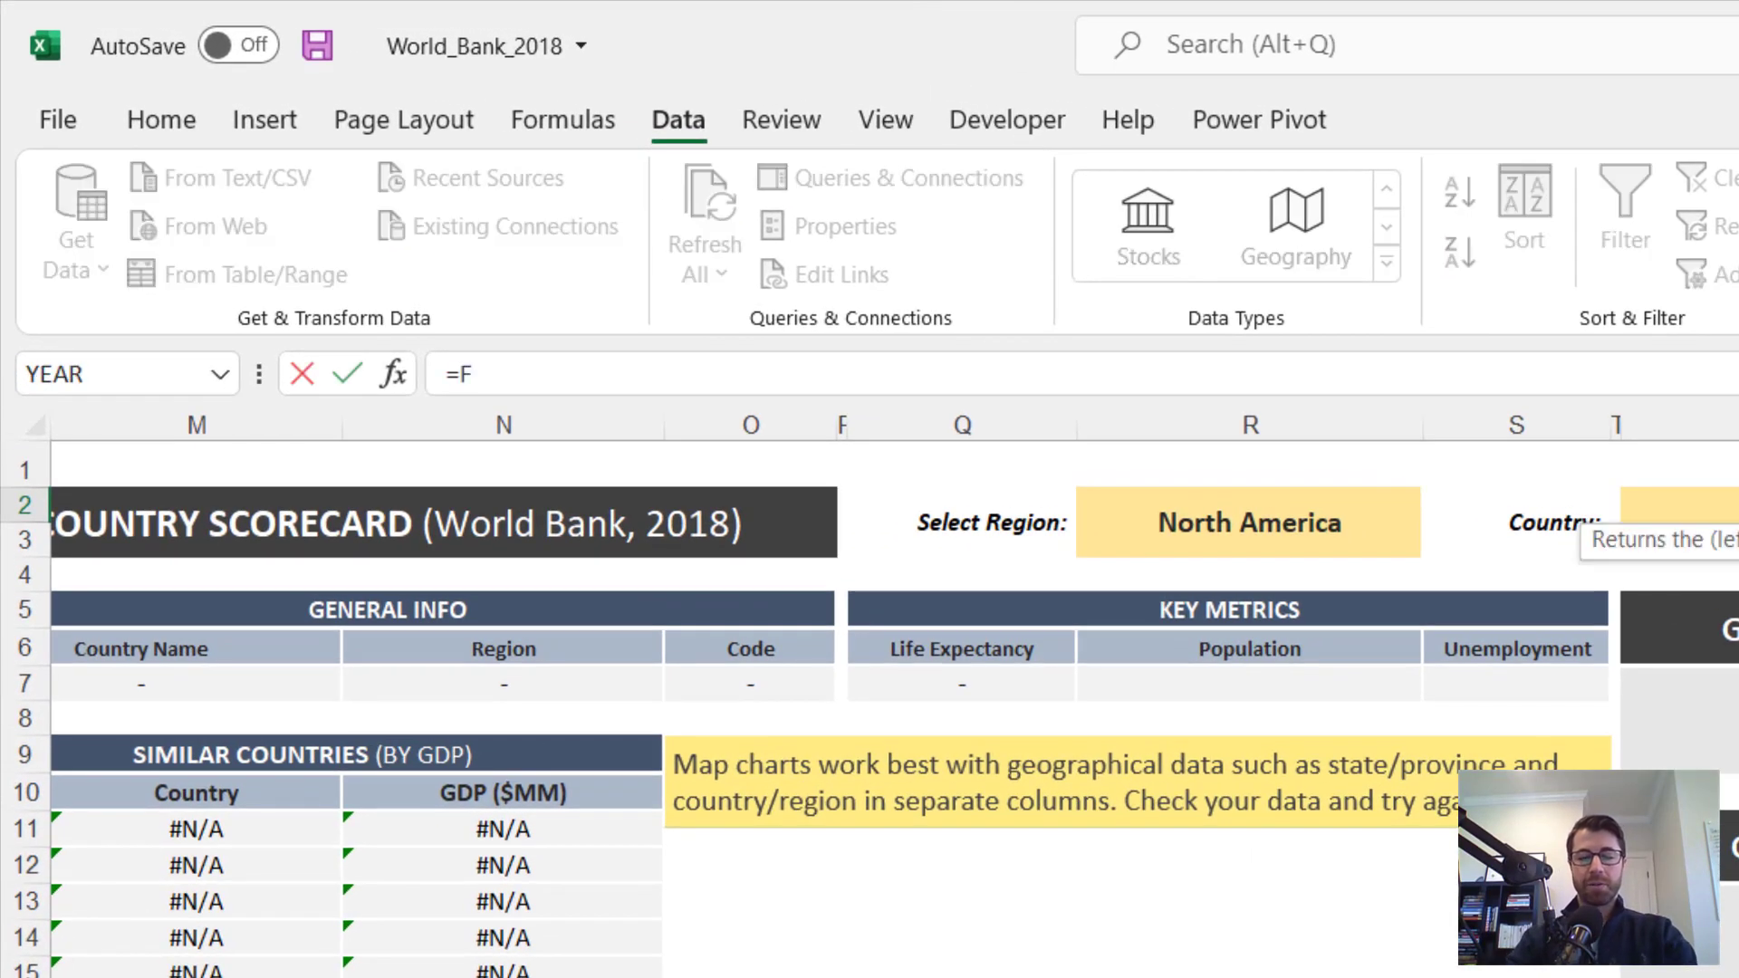
type("ILTER(")
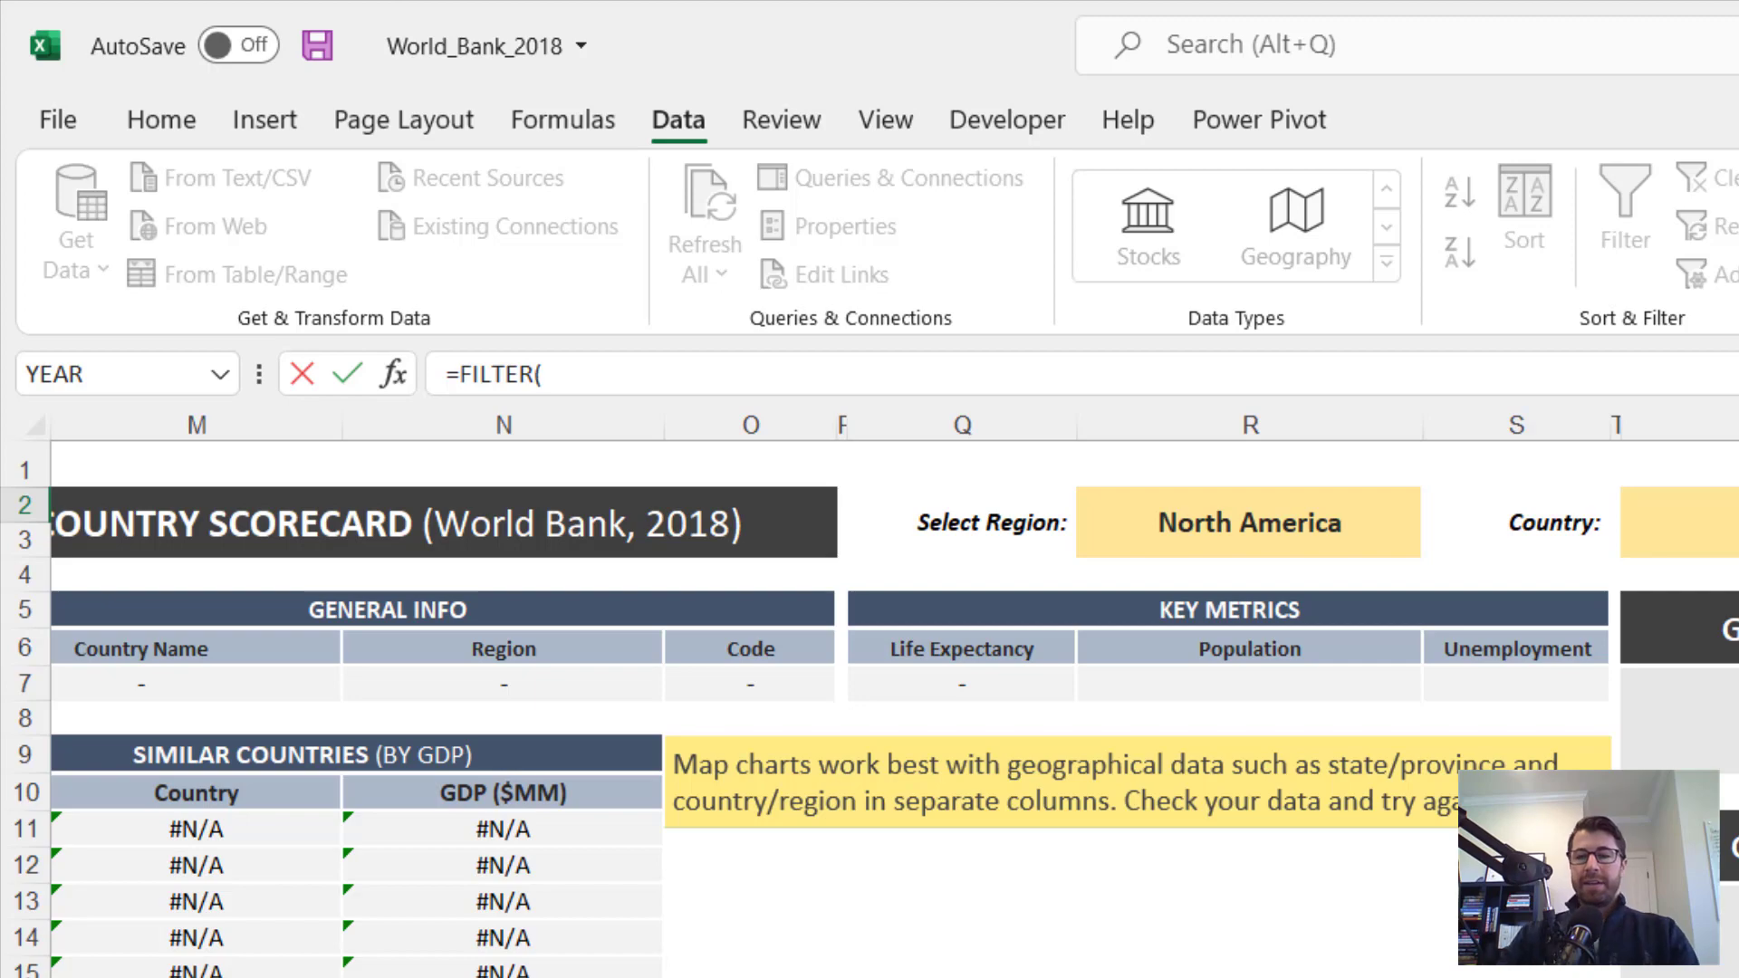
scroll(1168, 702, "left", 10)
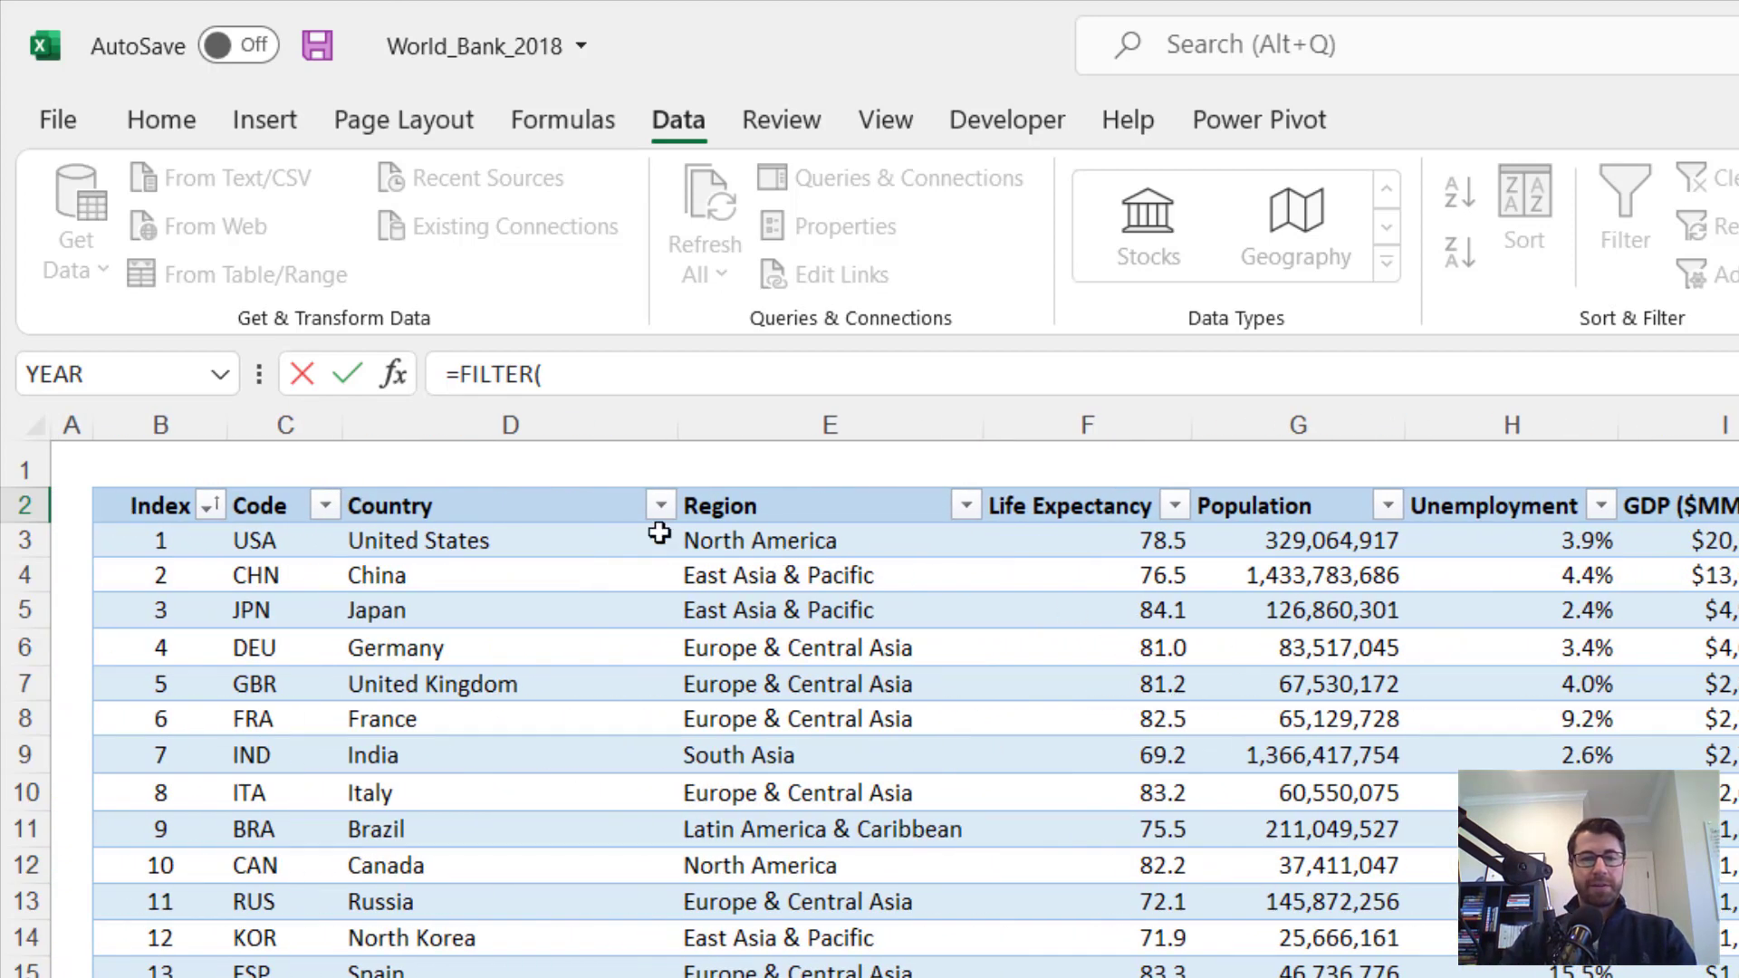
left_click(475, 494)
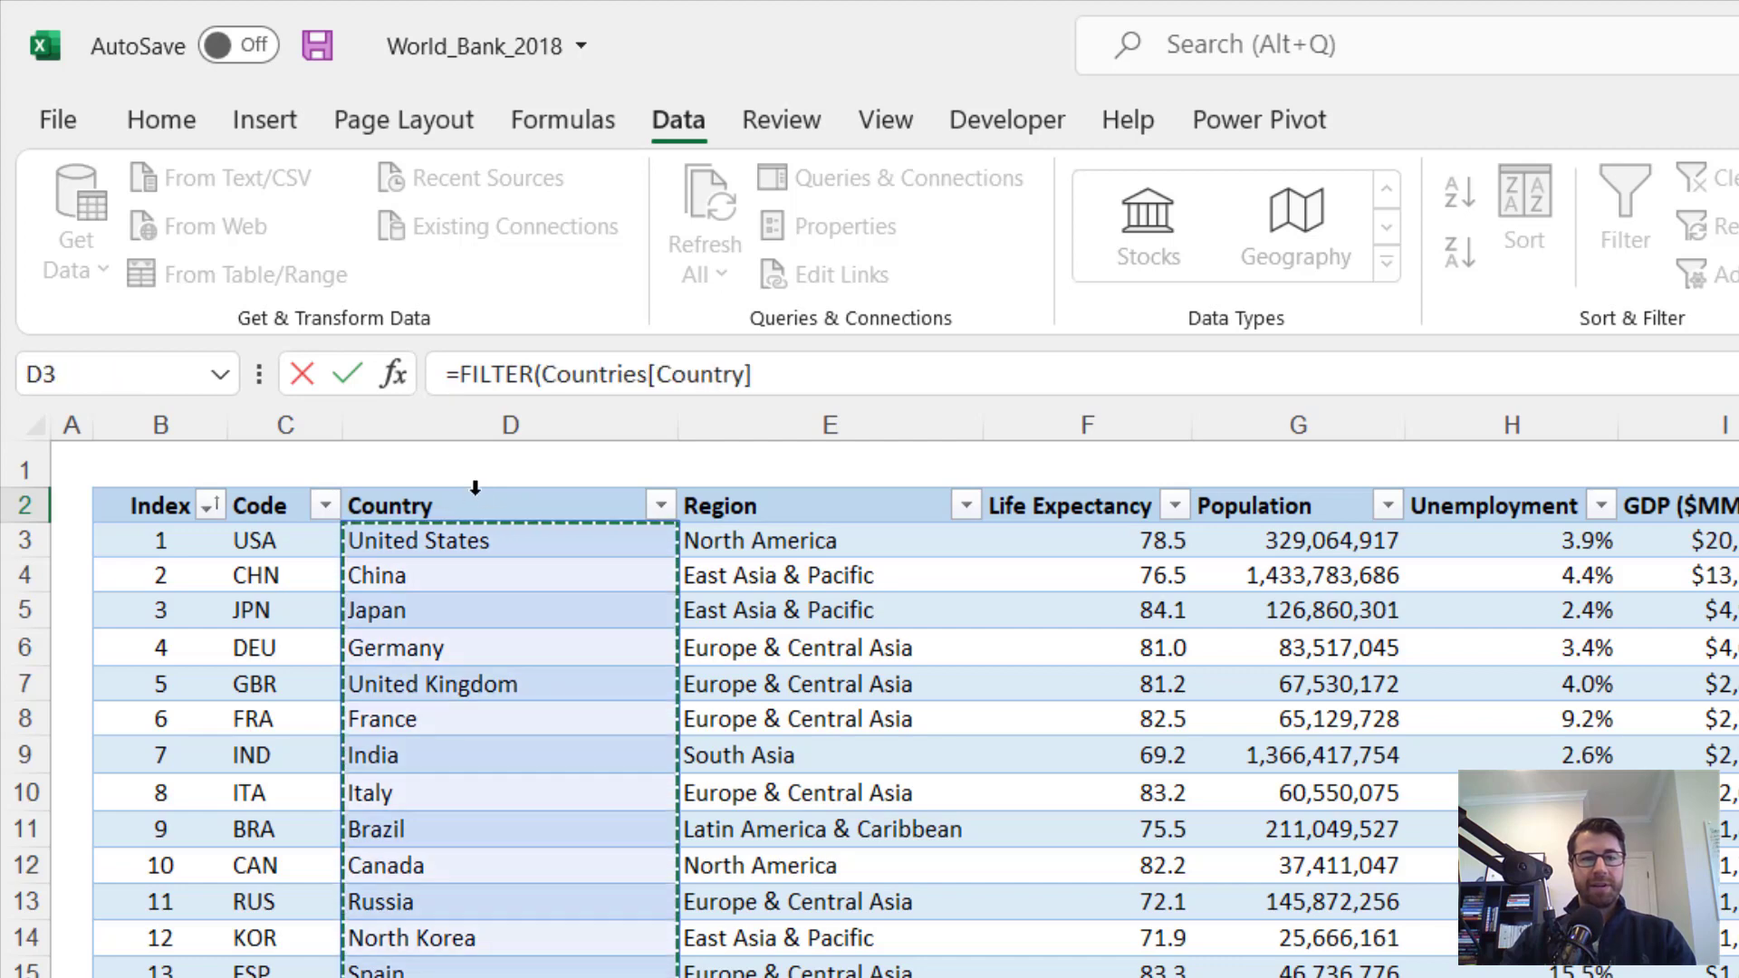
type(",")
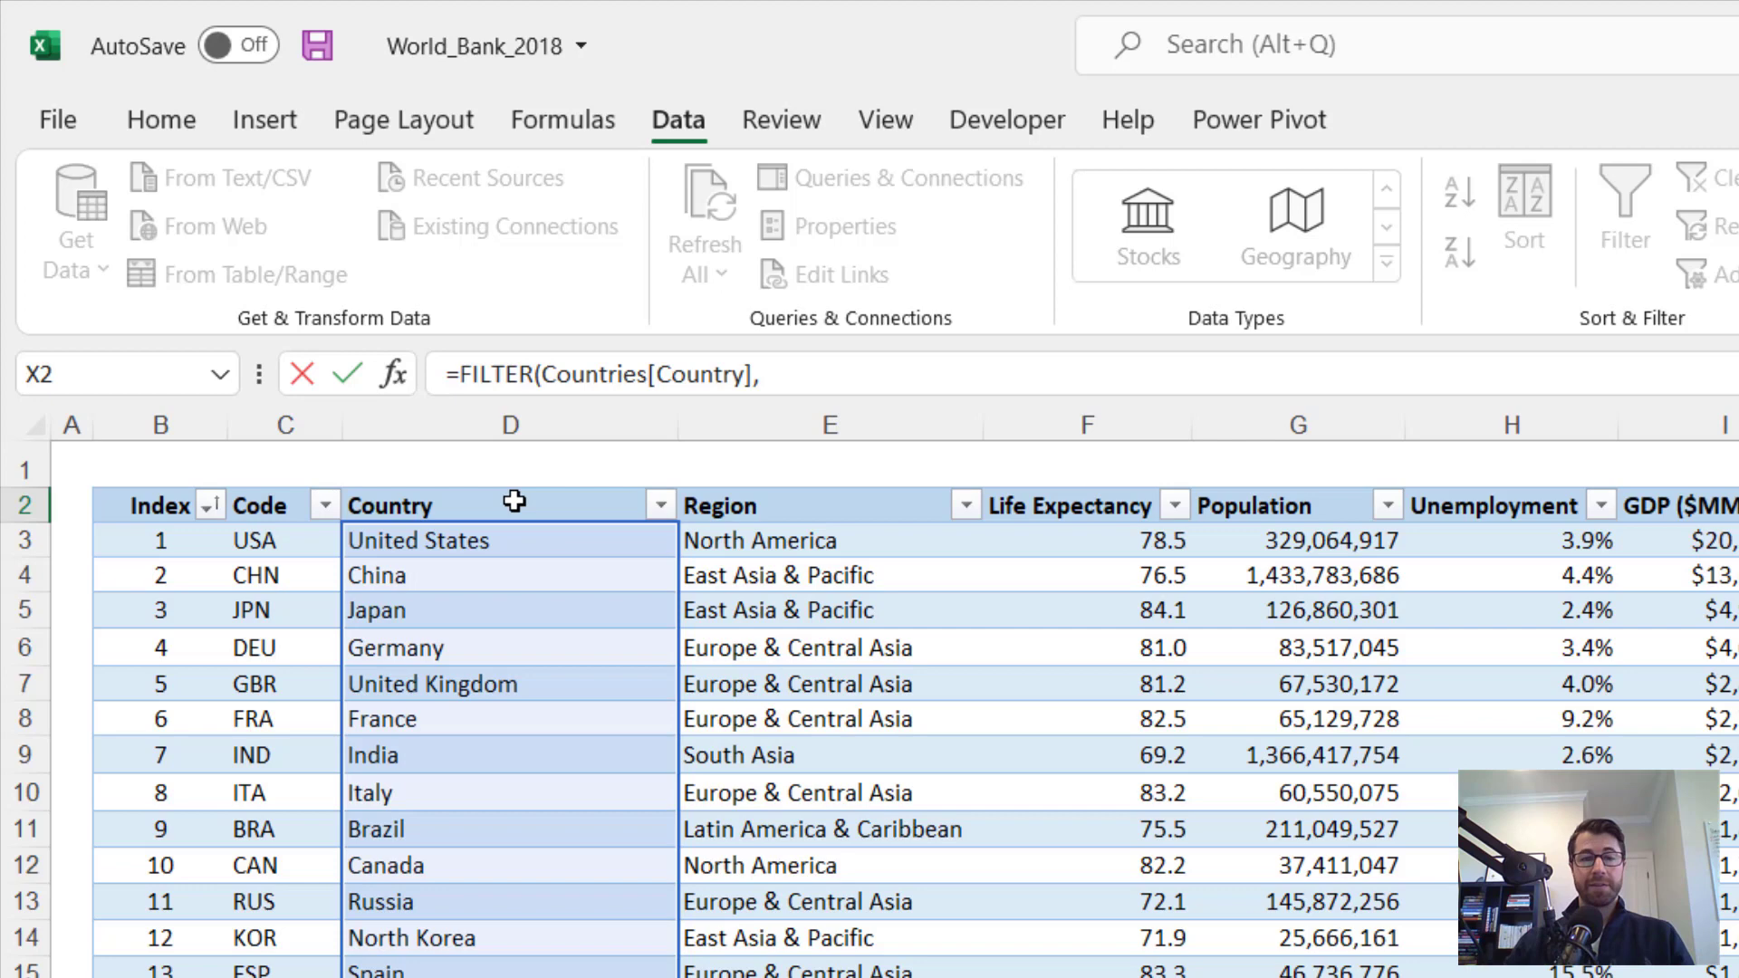
left_click(778, 490)
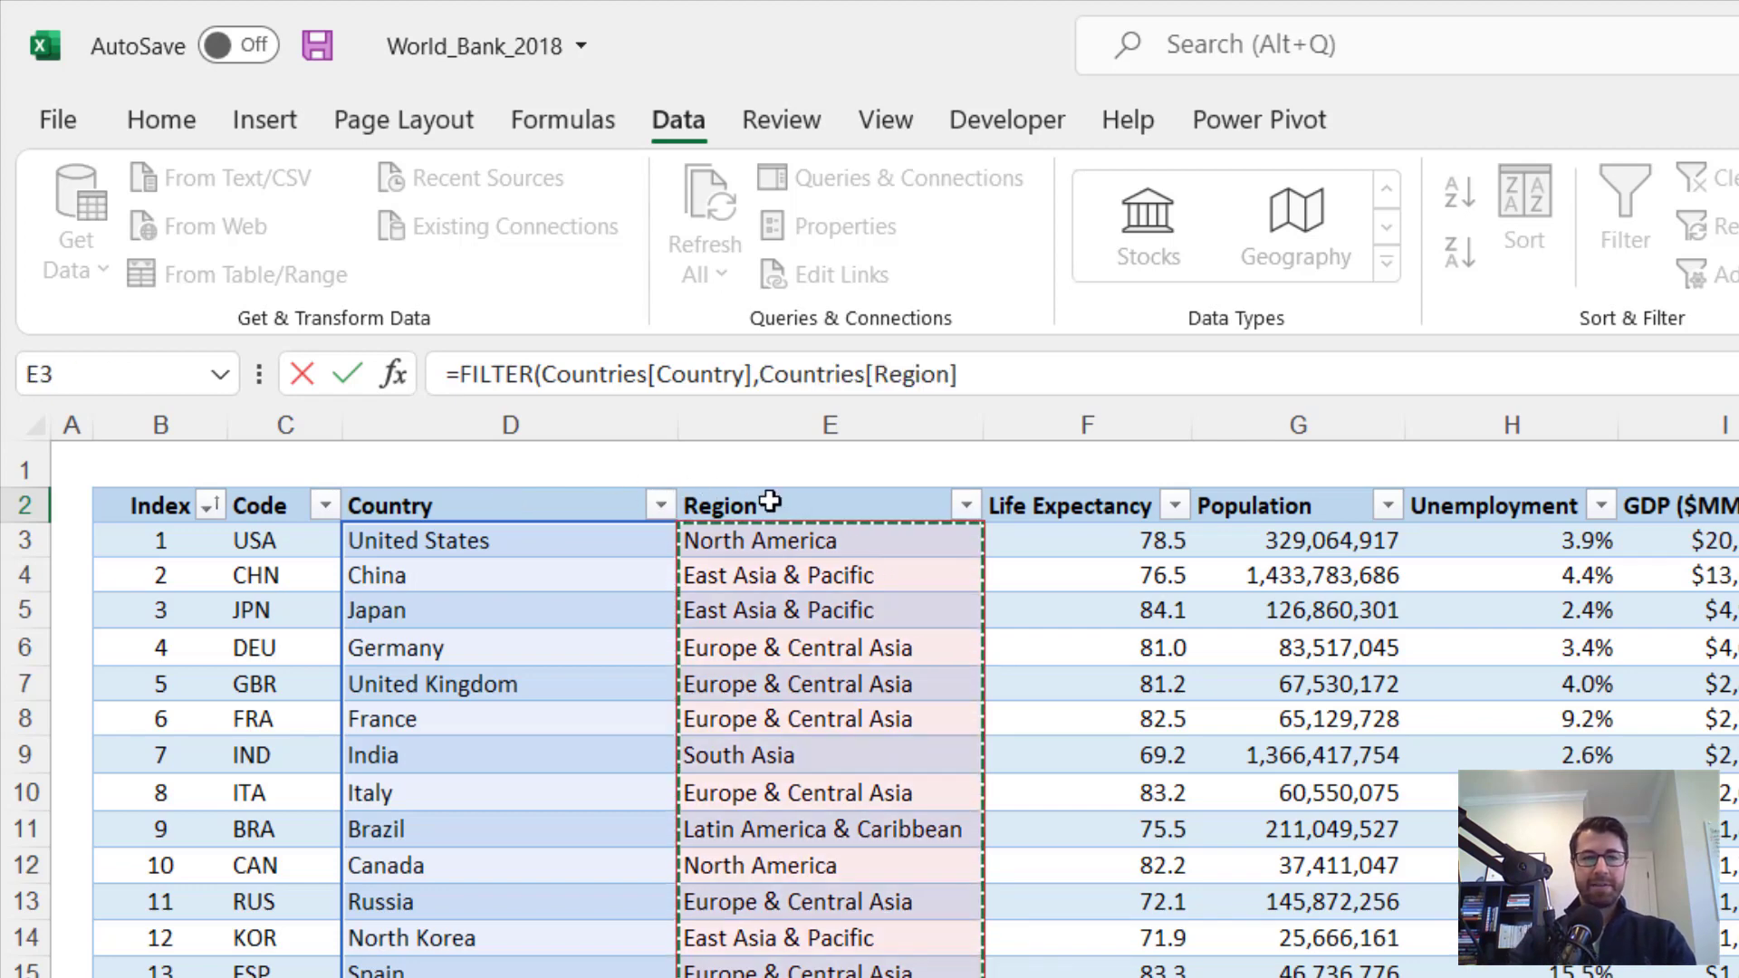
type("=")
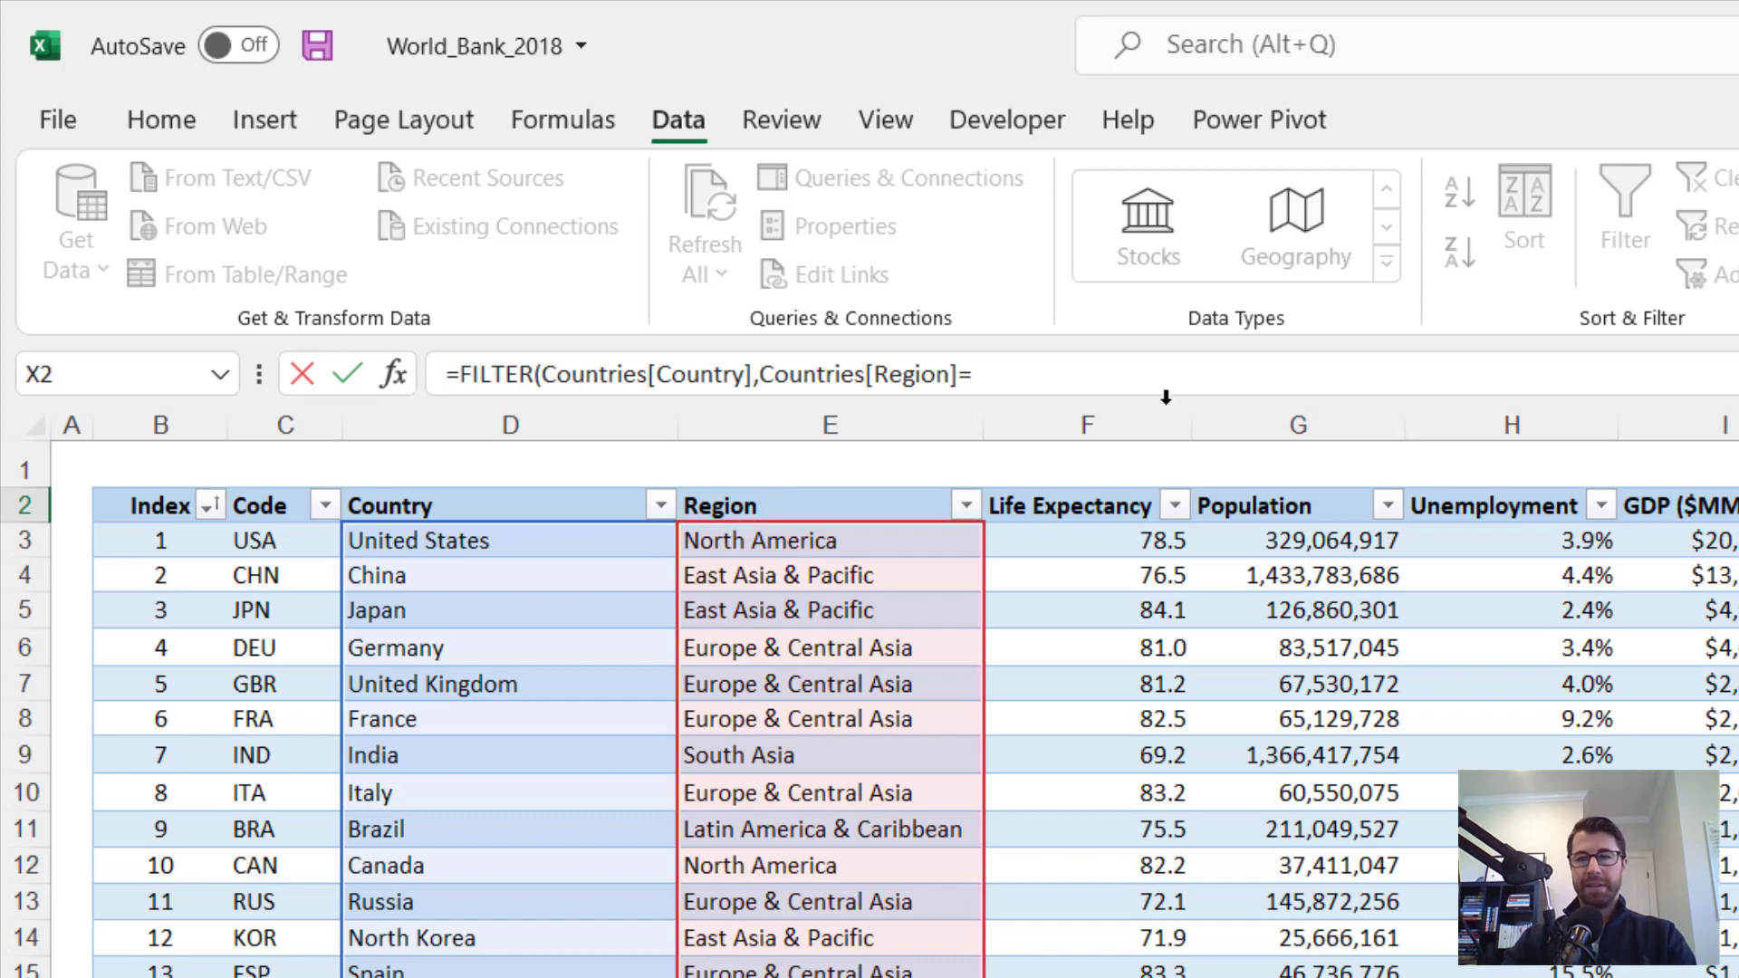
scroll(1424, 509, "right", 6)
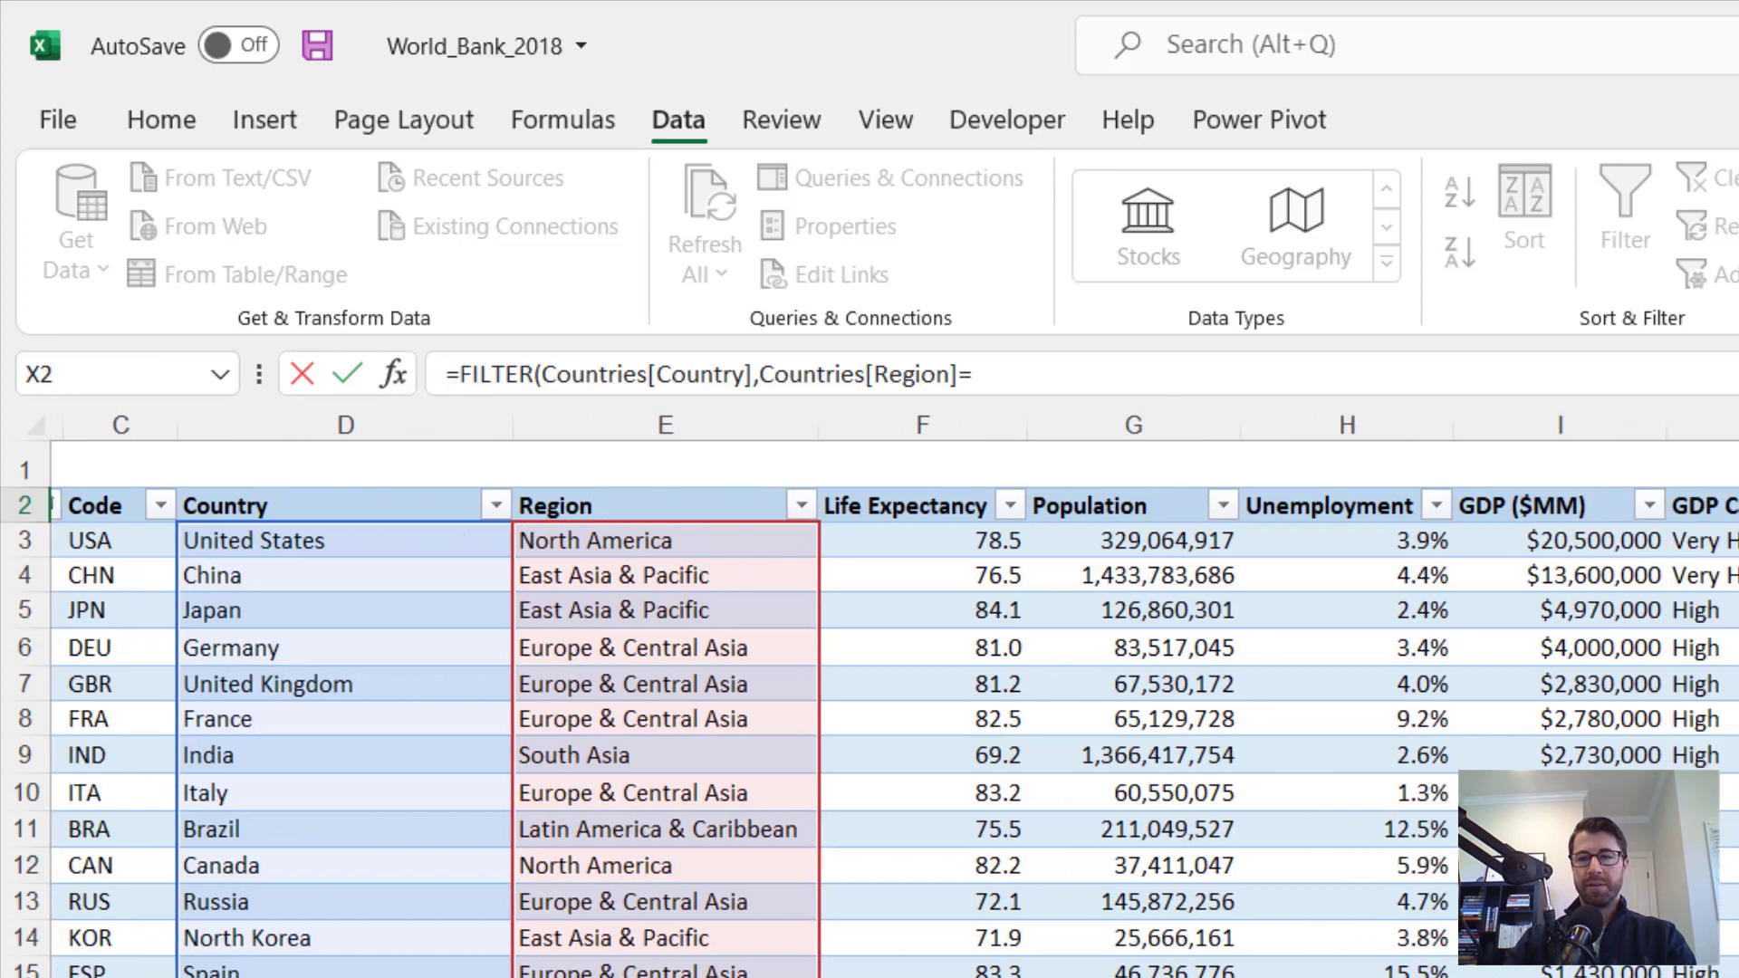
left_click(1569, 520)
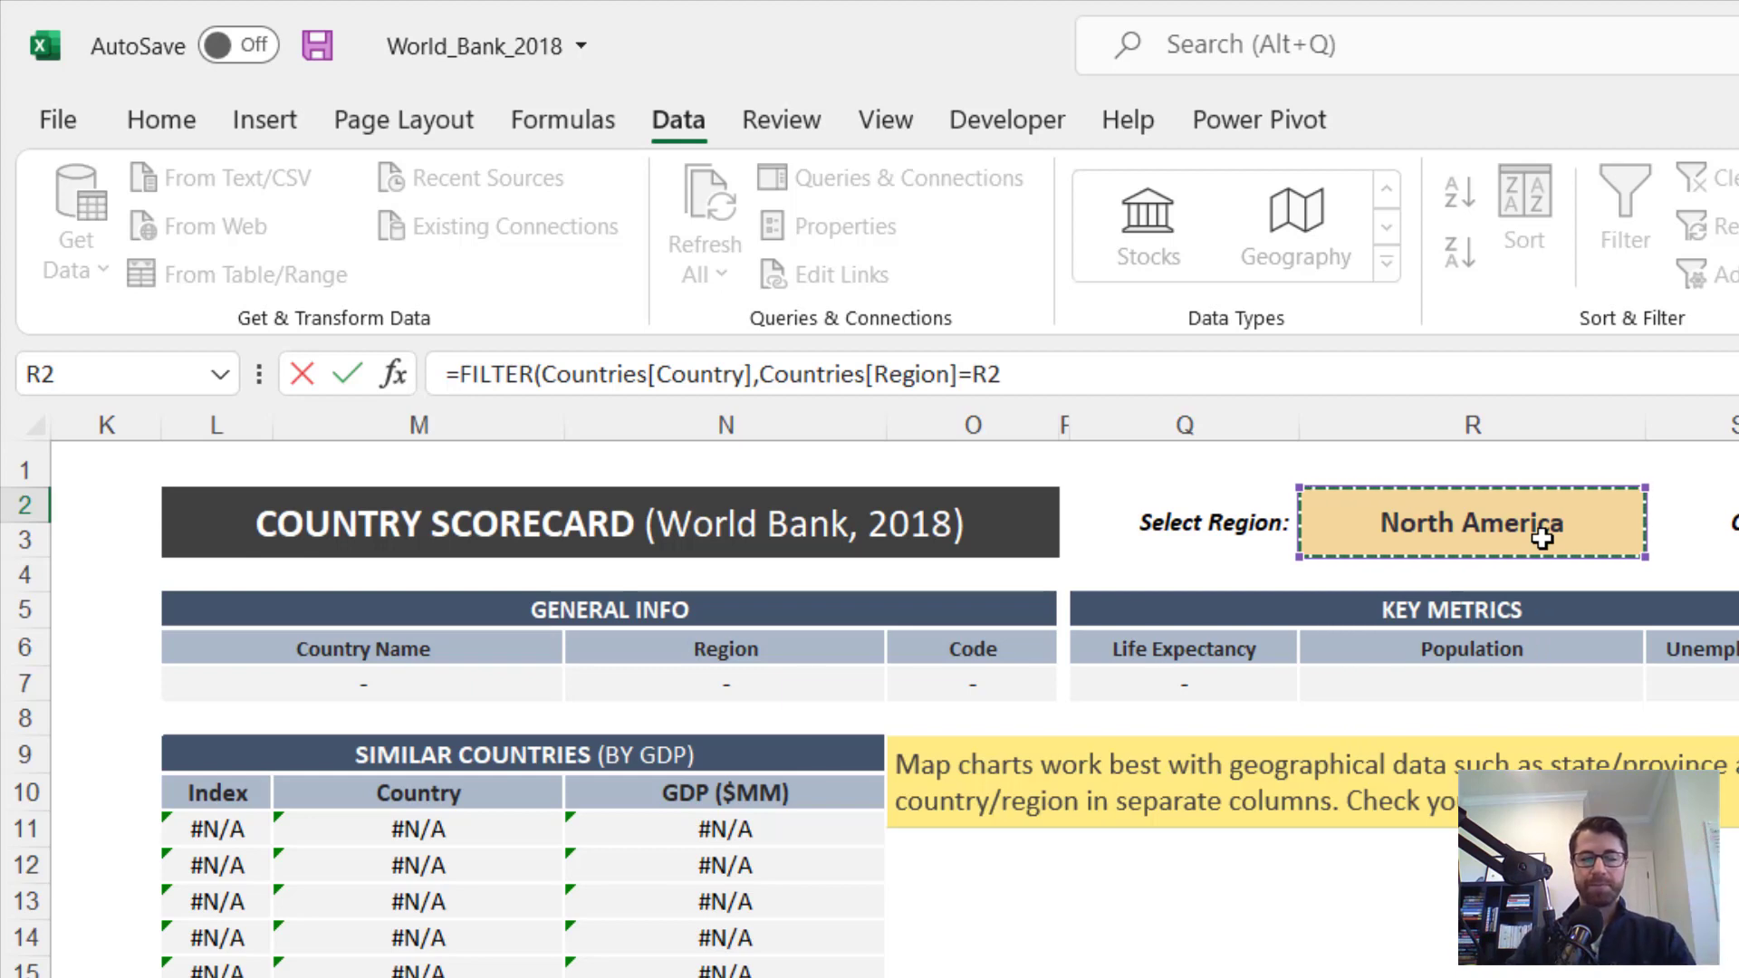
type(")")
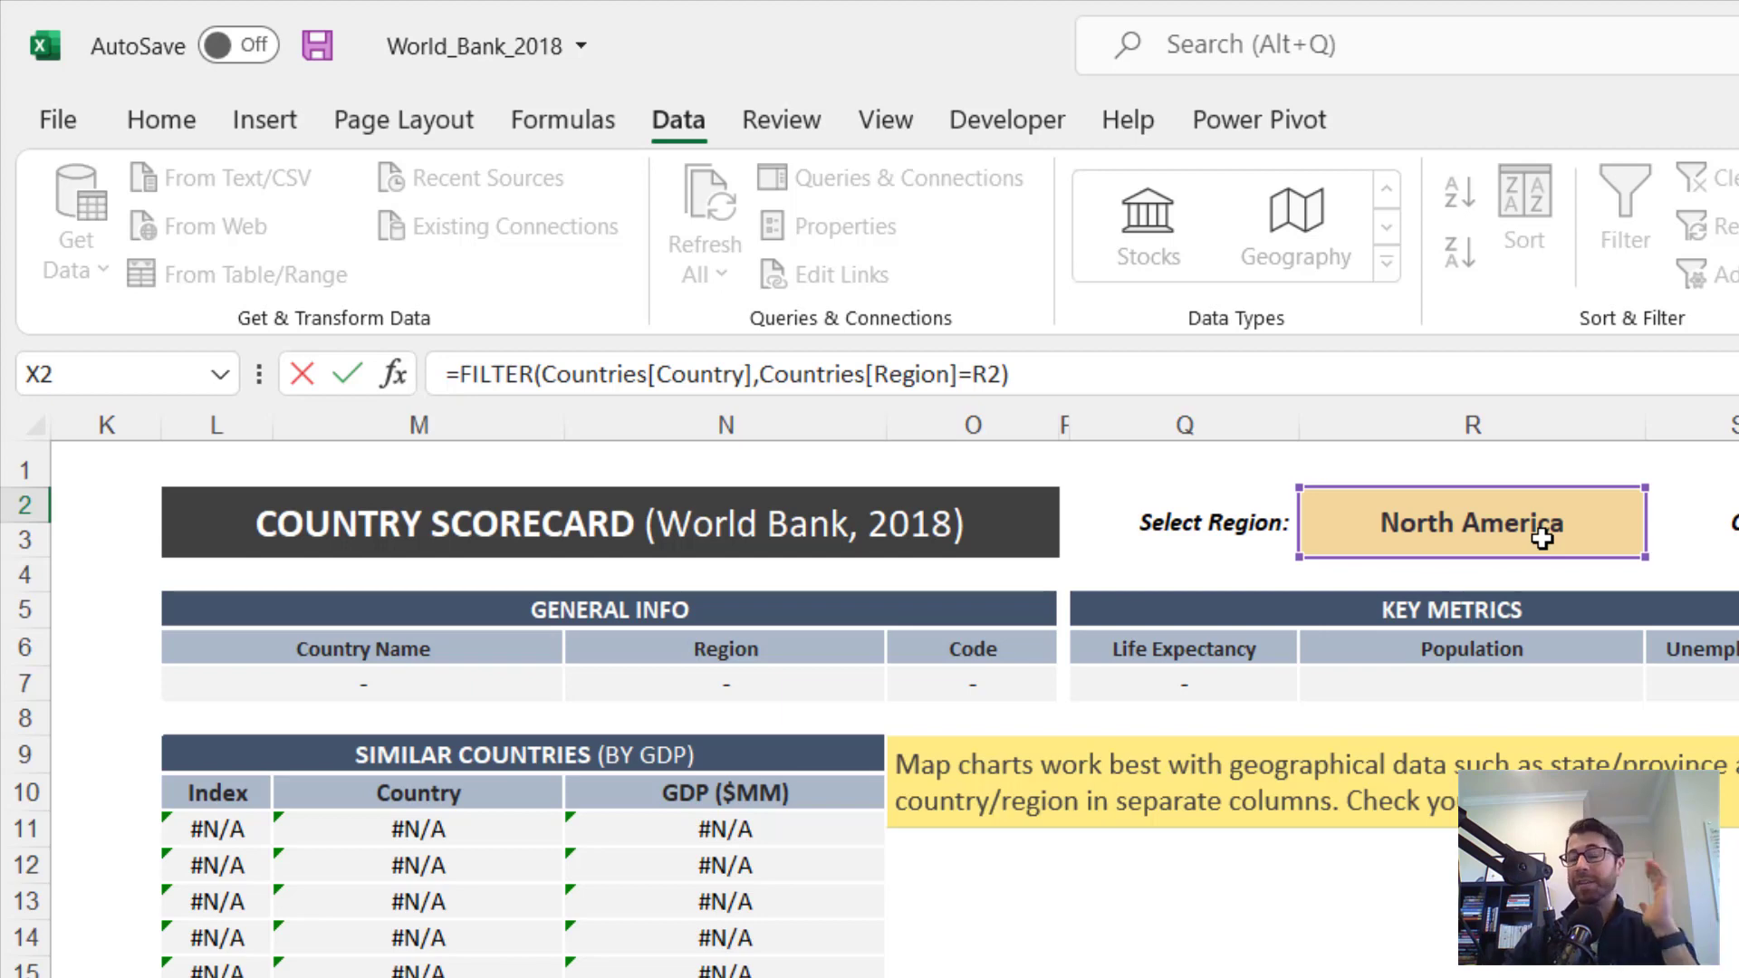
Wrap X2's FILTER in SORT(UNIQUE()) so Bermuda, Canada and United States spill
left_click(460, 373)
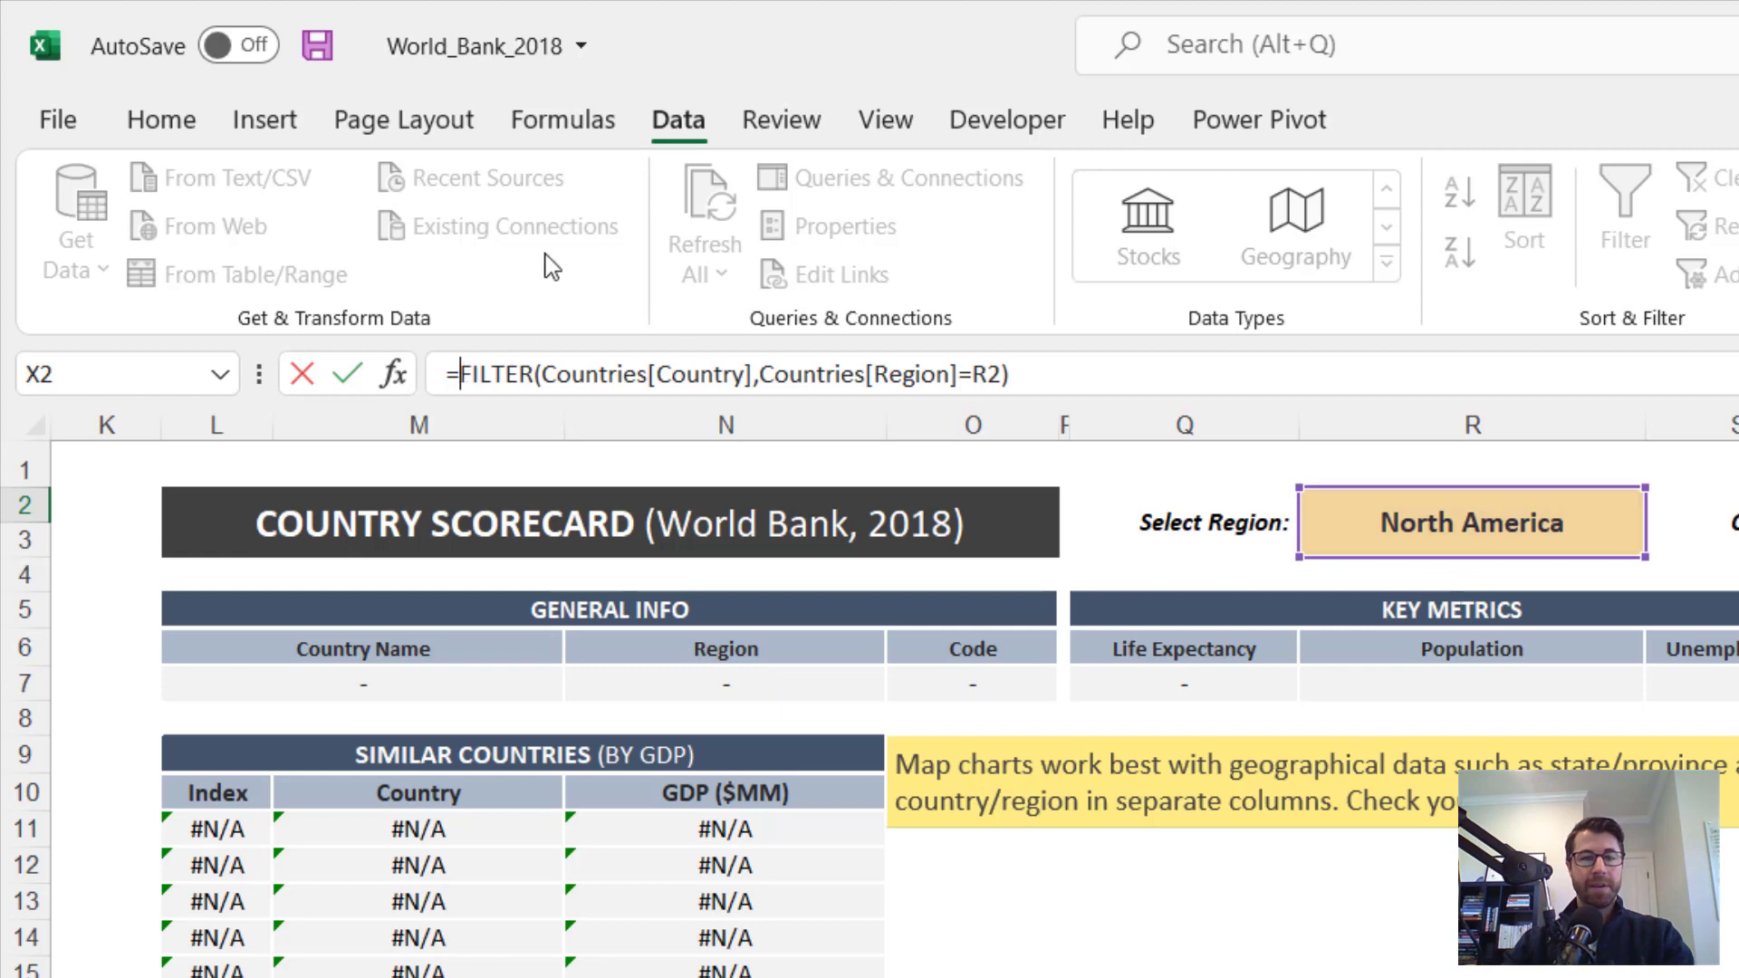
type("SORT(UNI")
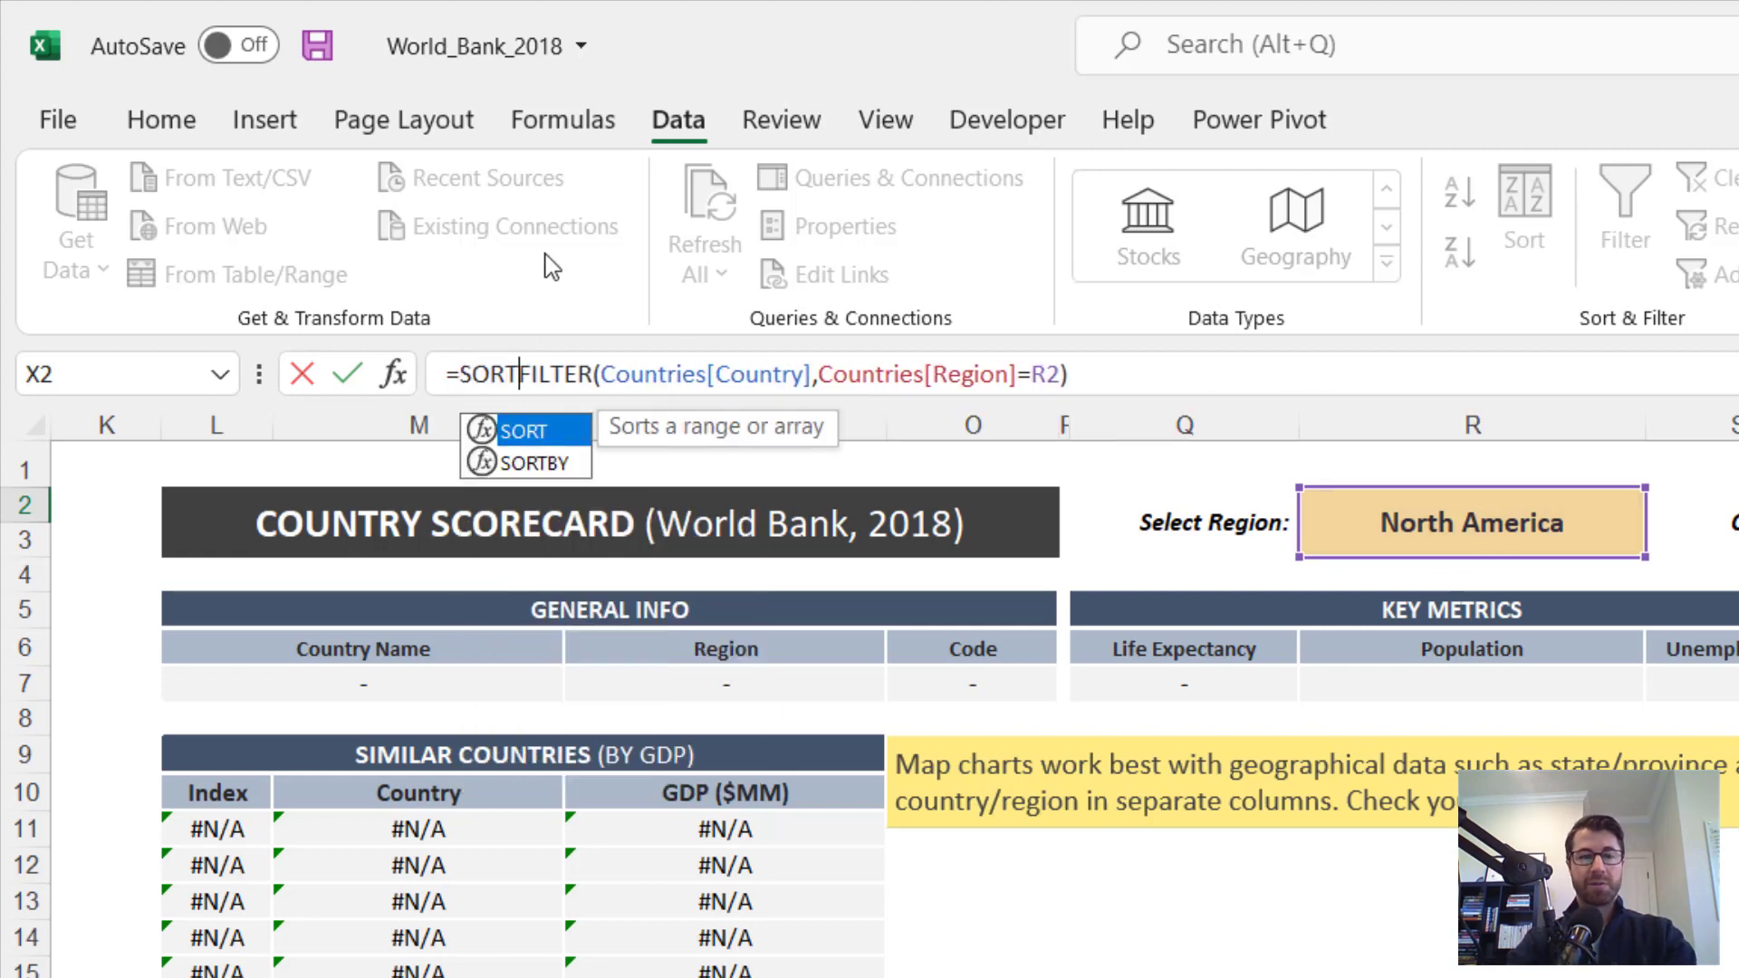
type("QUE")
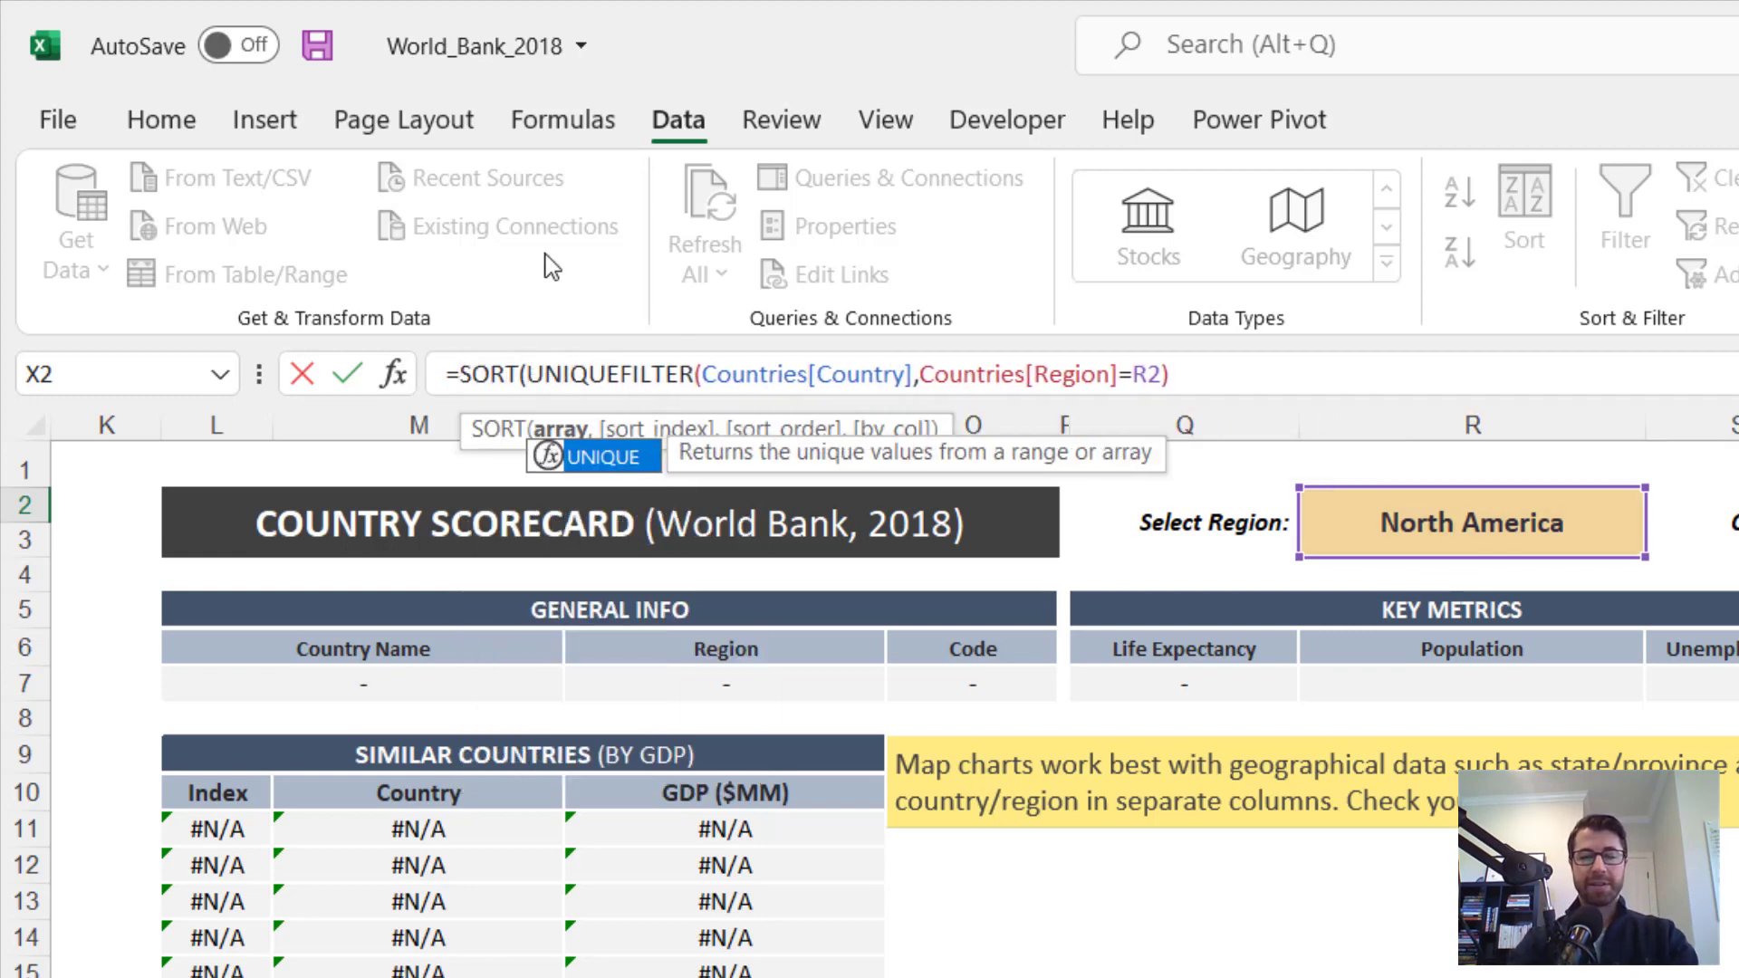
type("(")
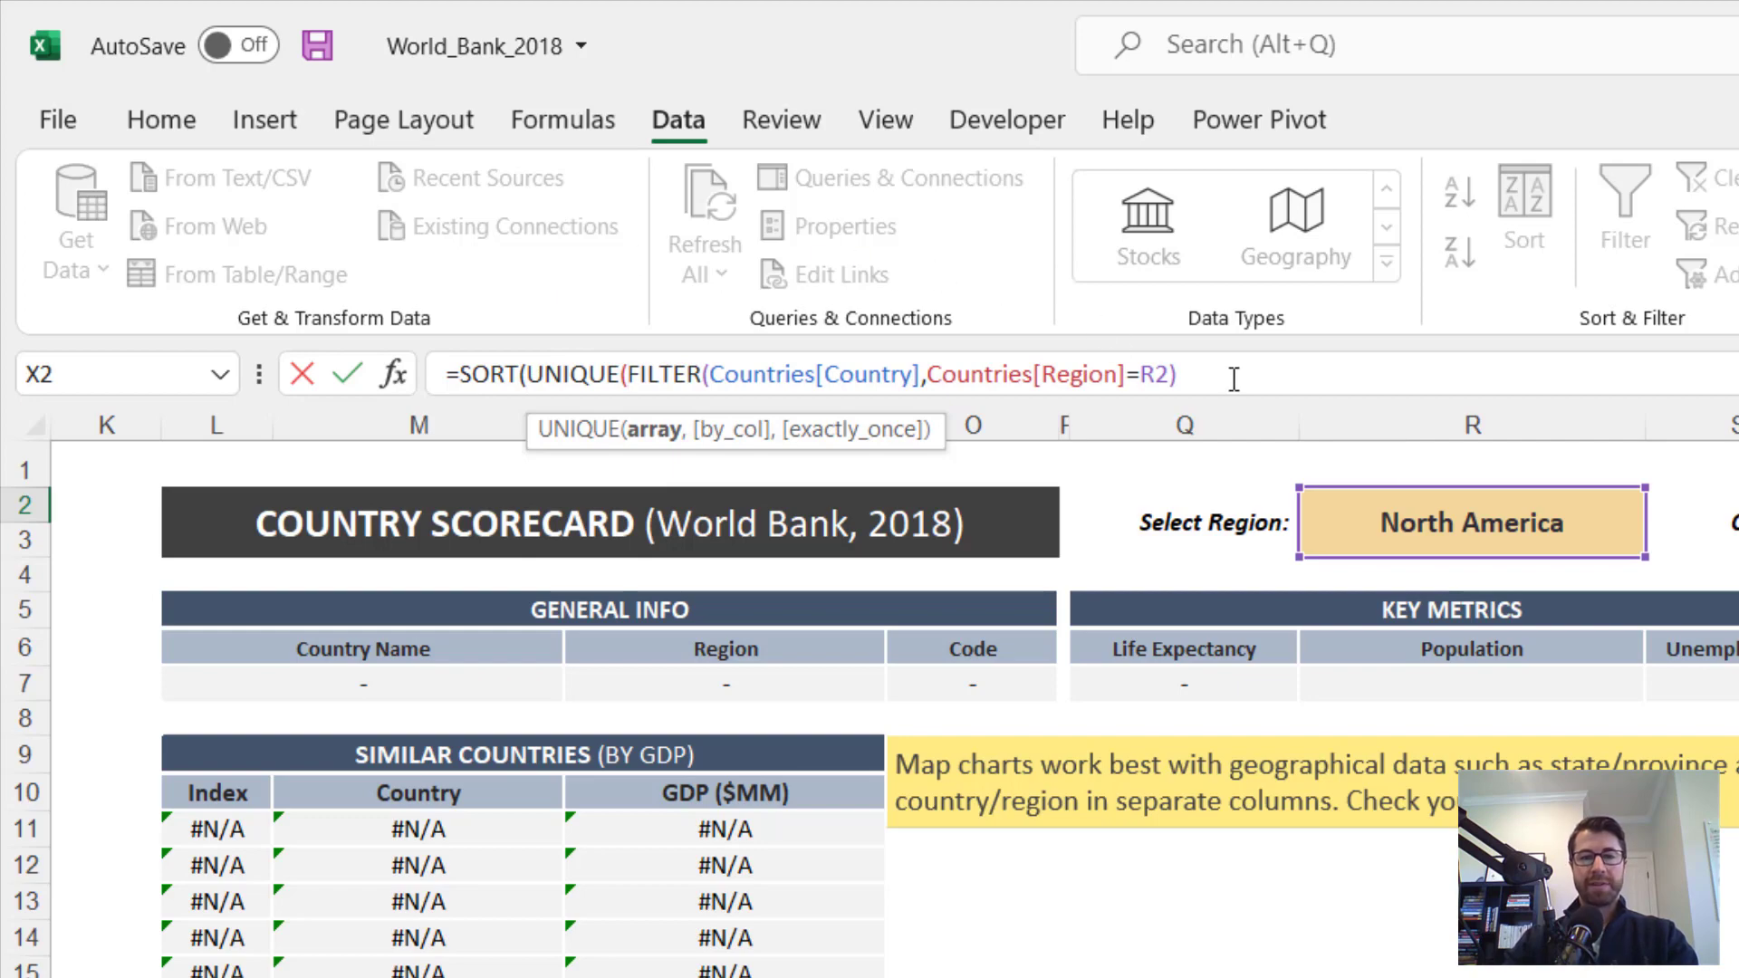
type("))")
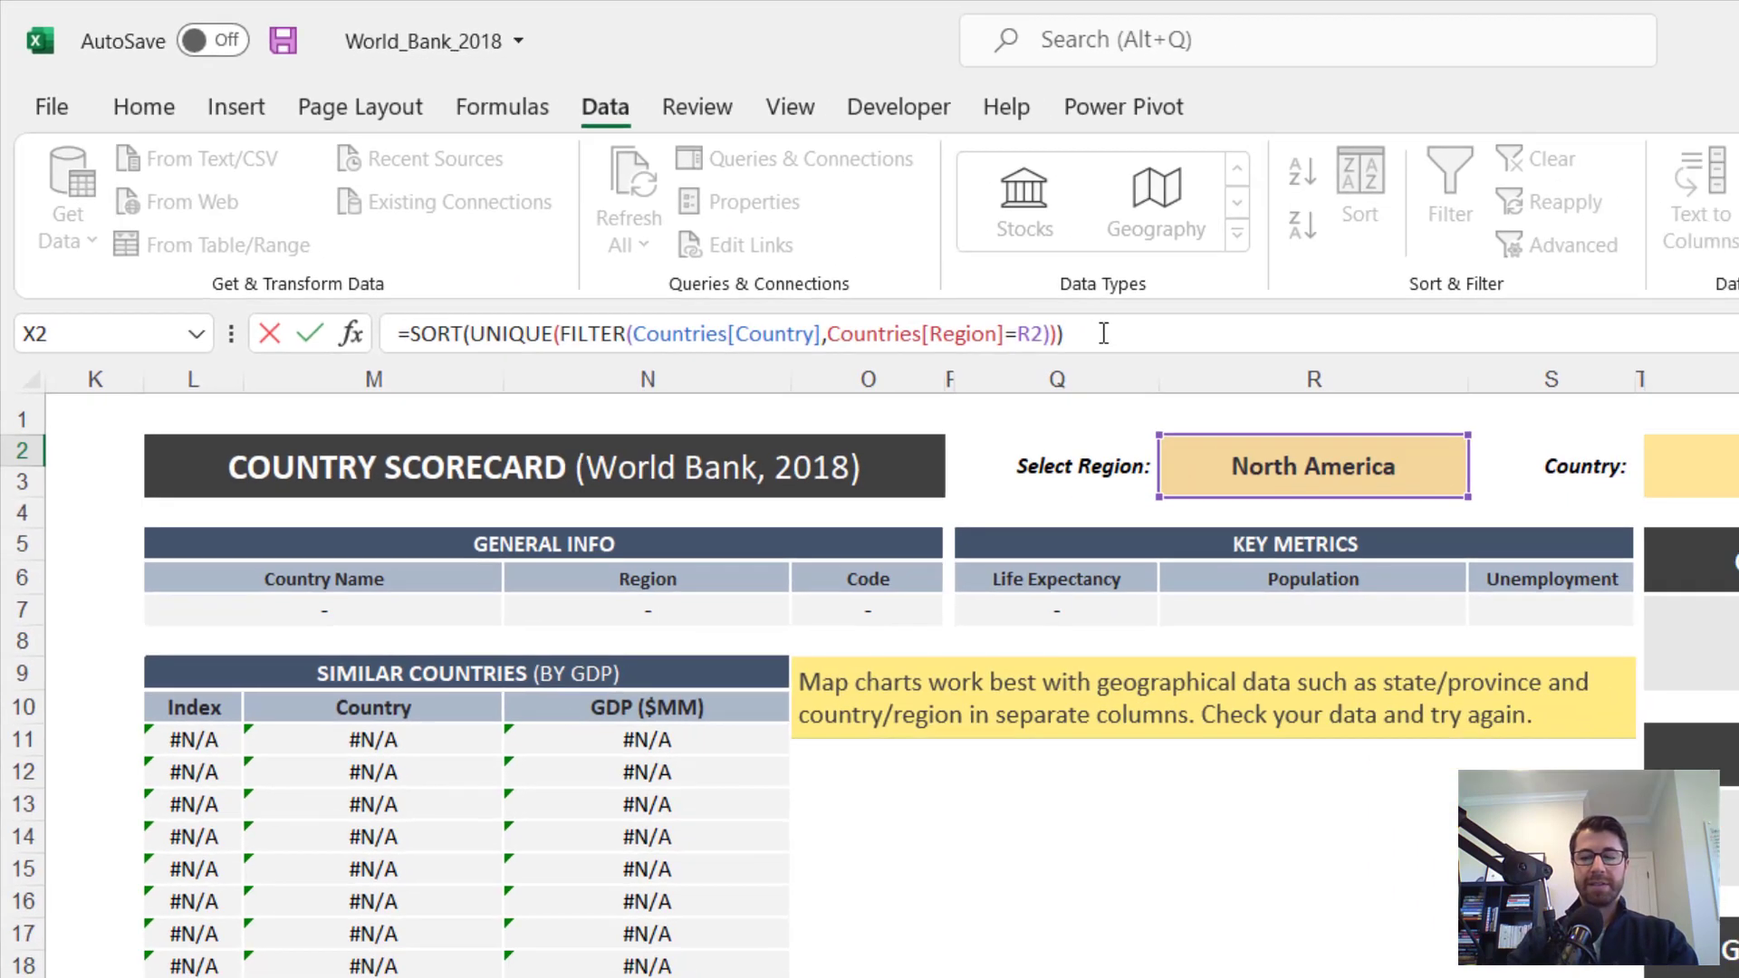
key("Return")
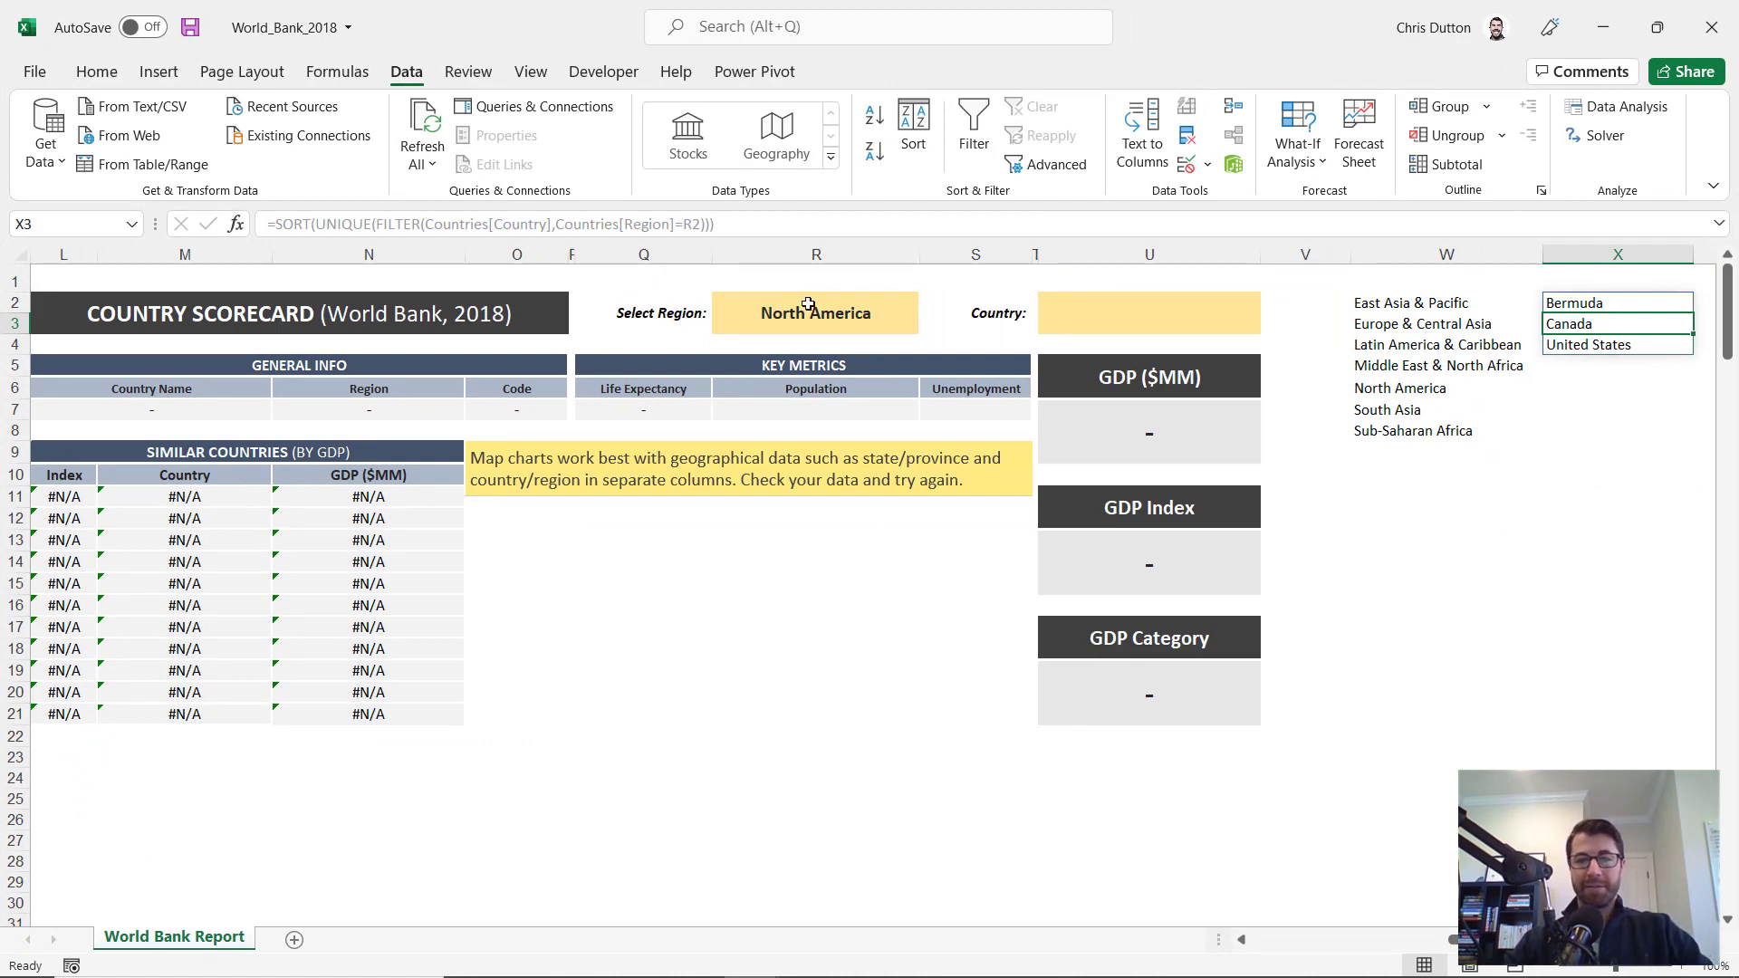
Remove a stray equals sign accidentally typed into U2
left_click(1080, 316)
type("=")
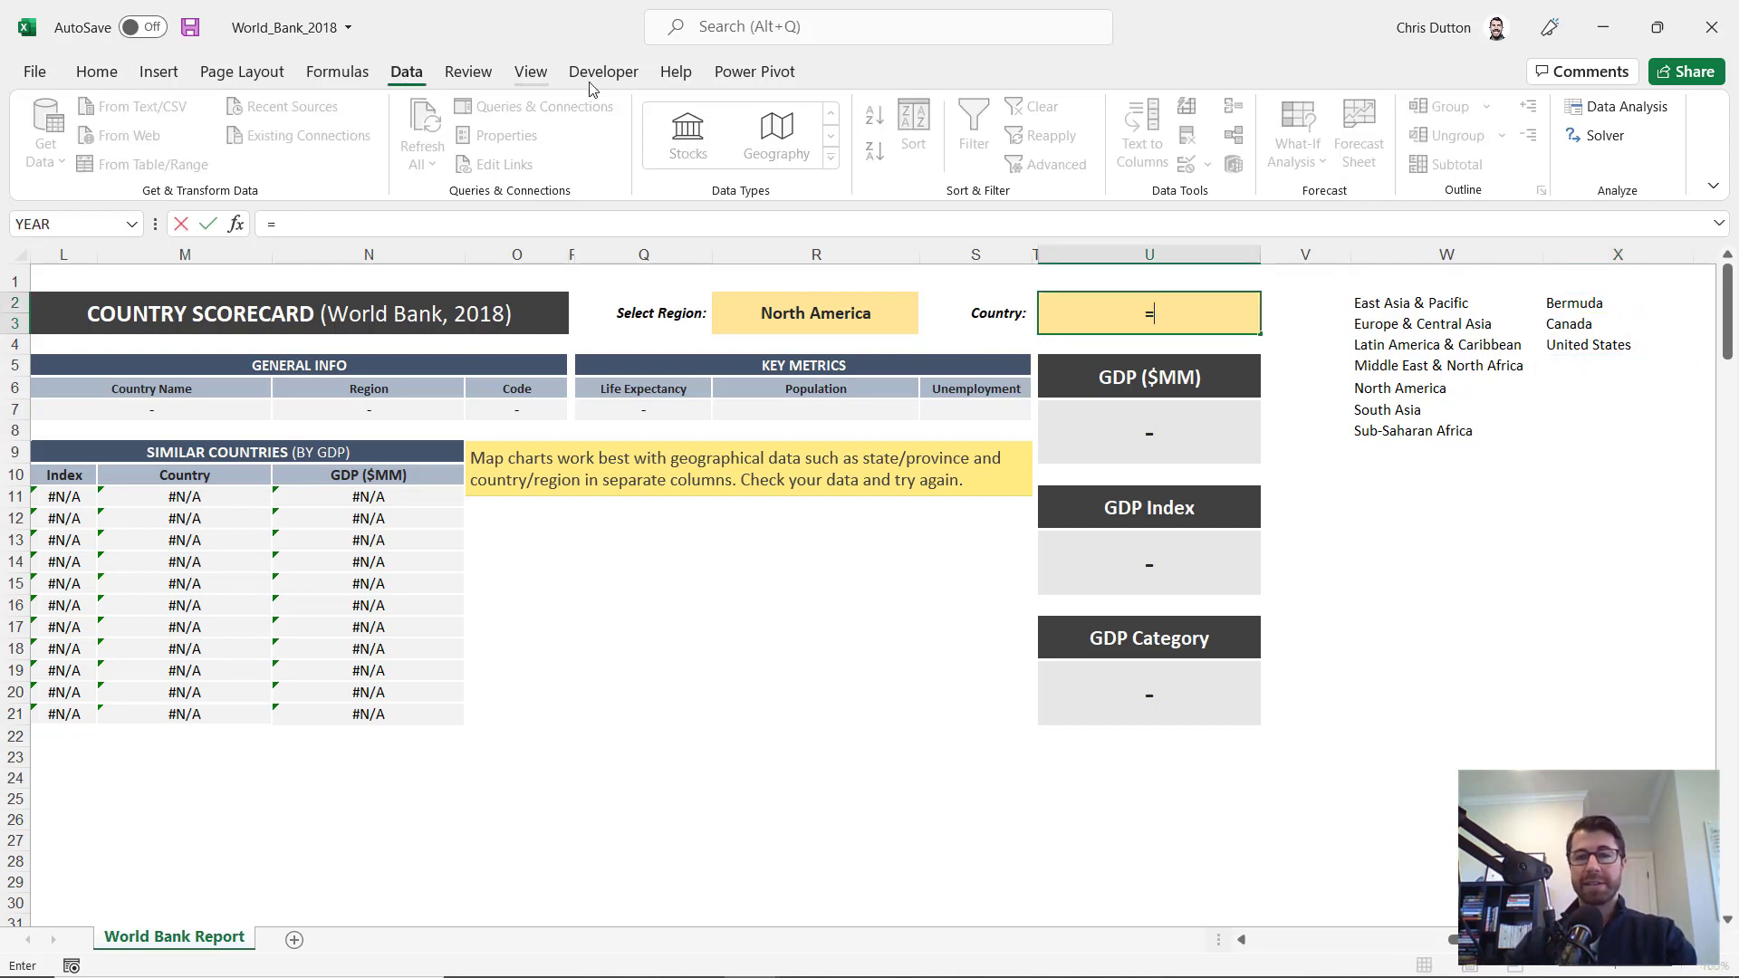
key("BackSpace")
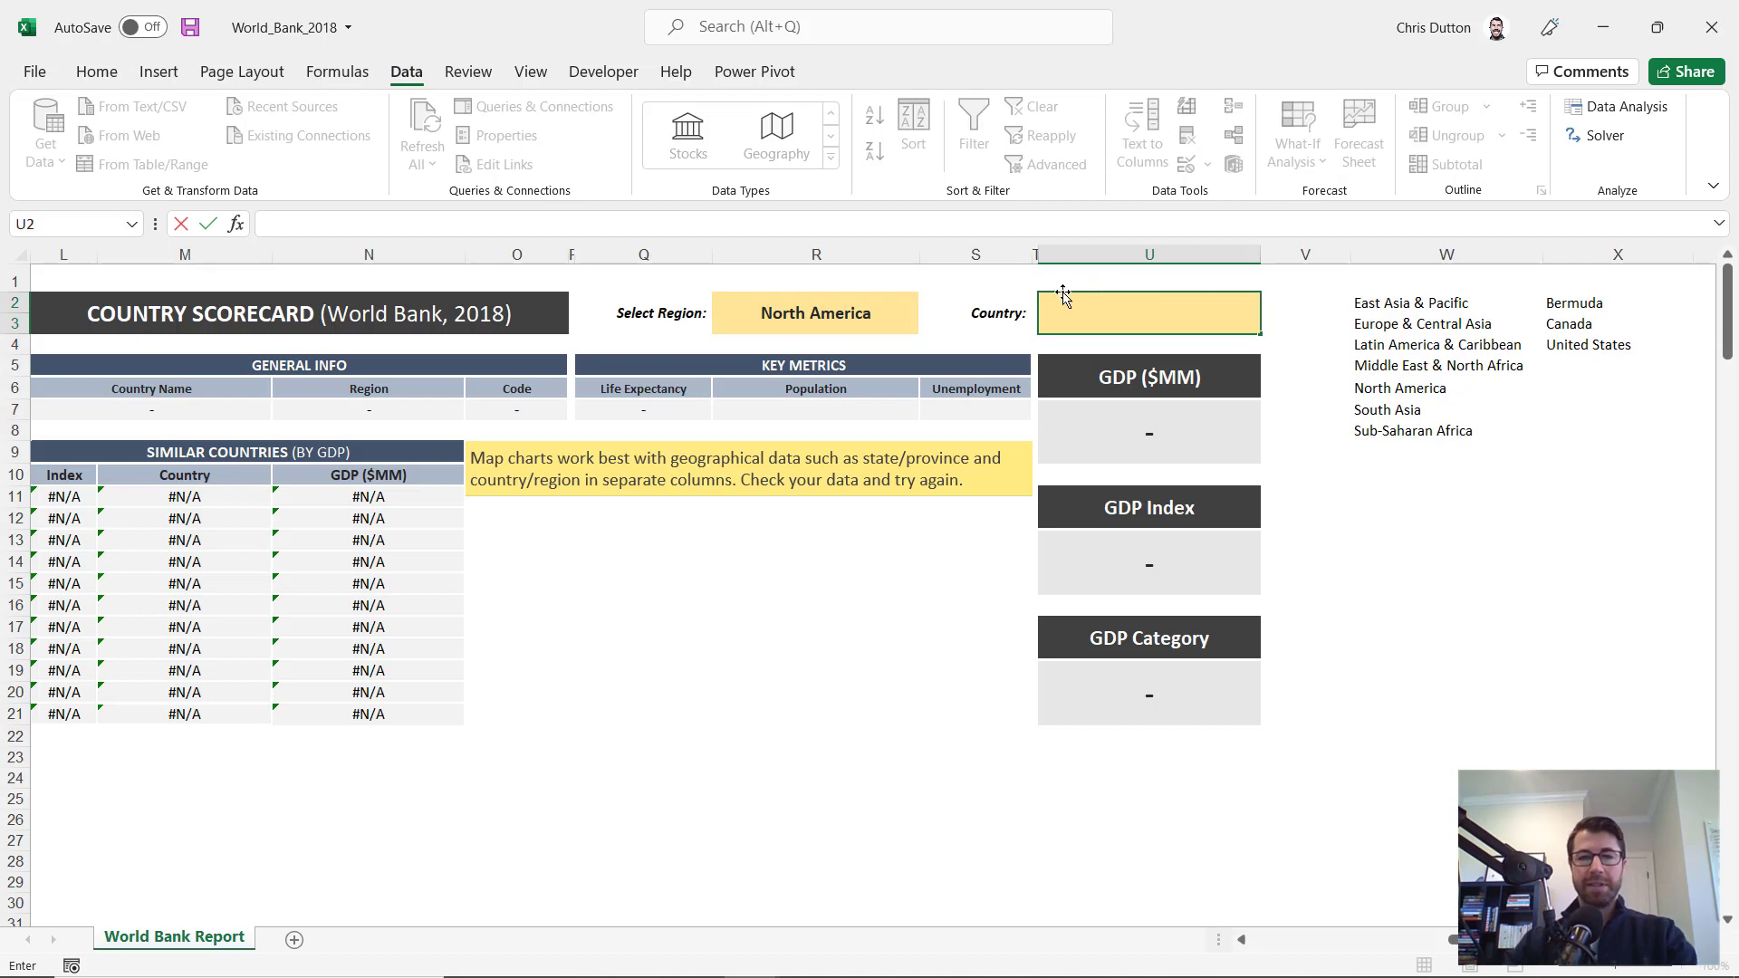
key("Return")
Set U2's Data Validation to a List with source =$X$2#
left_click(1159, 302)
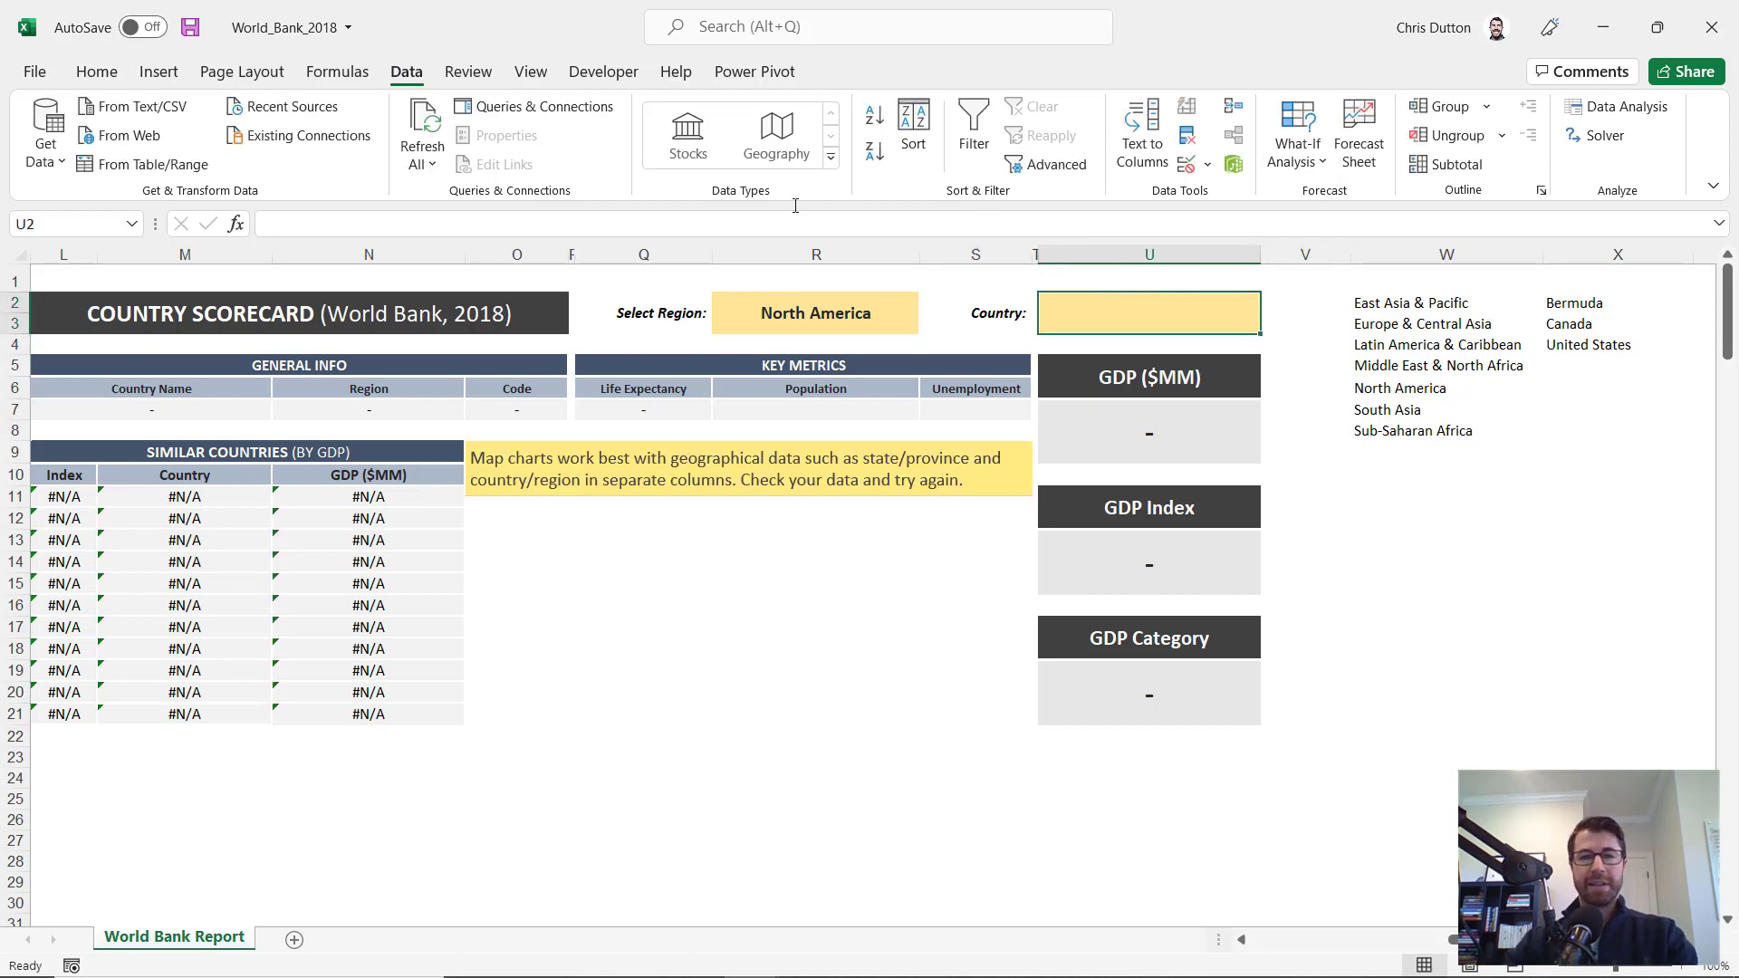
left_click(1186, 164)
left_click(668, 272)
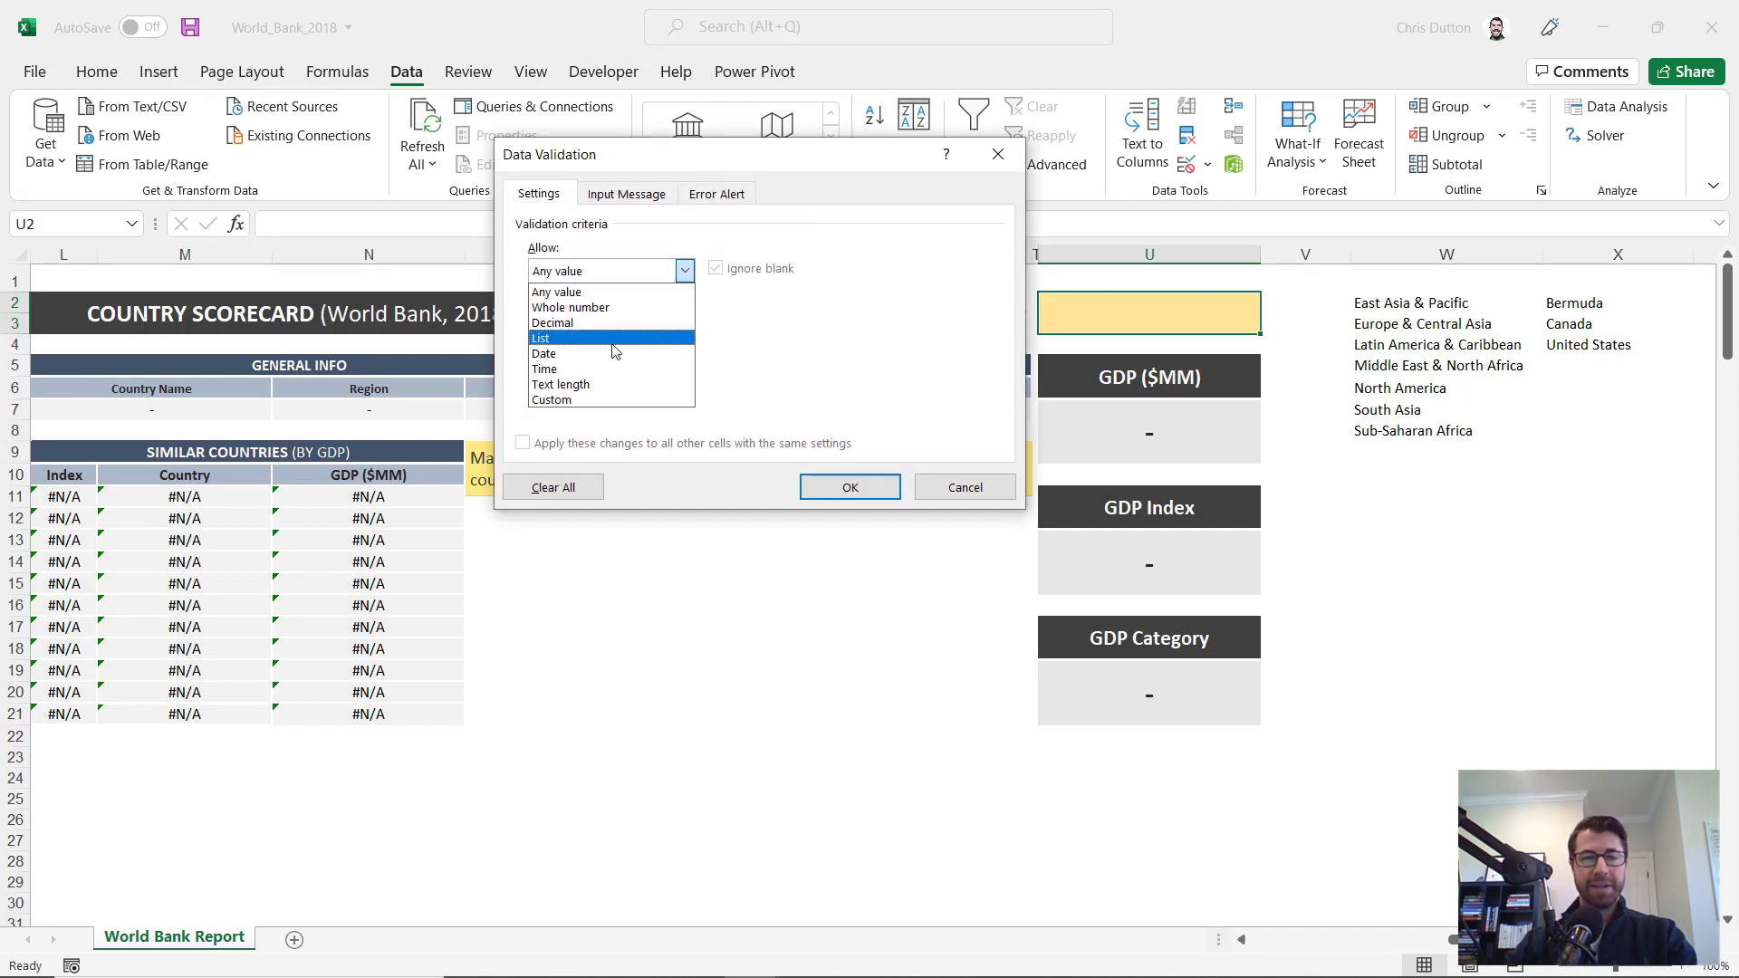
left_click(634, 337)
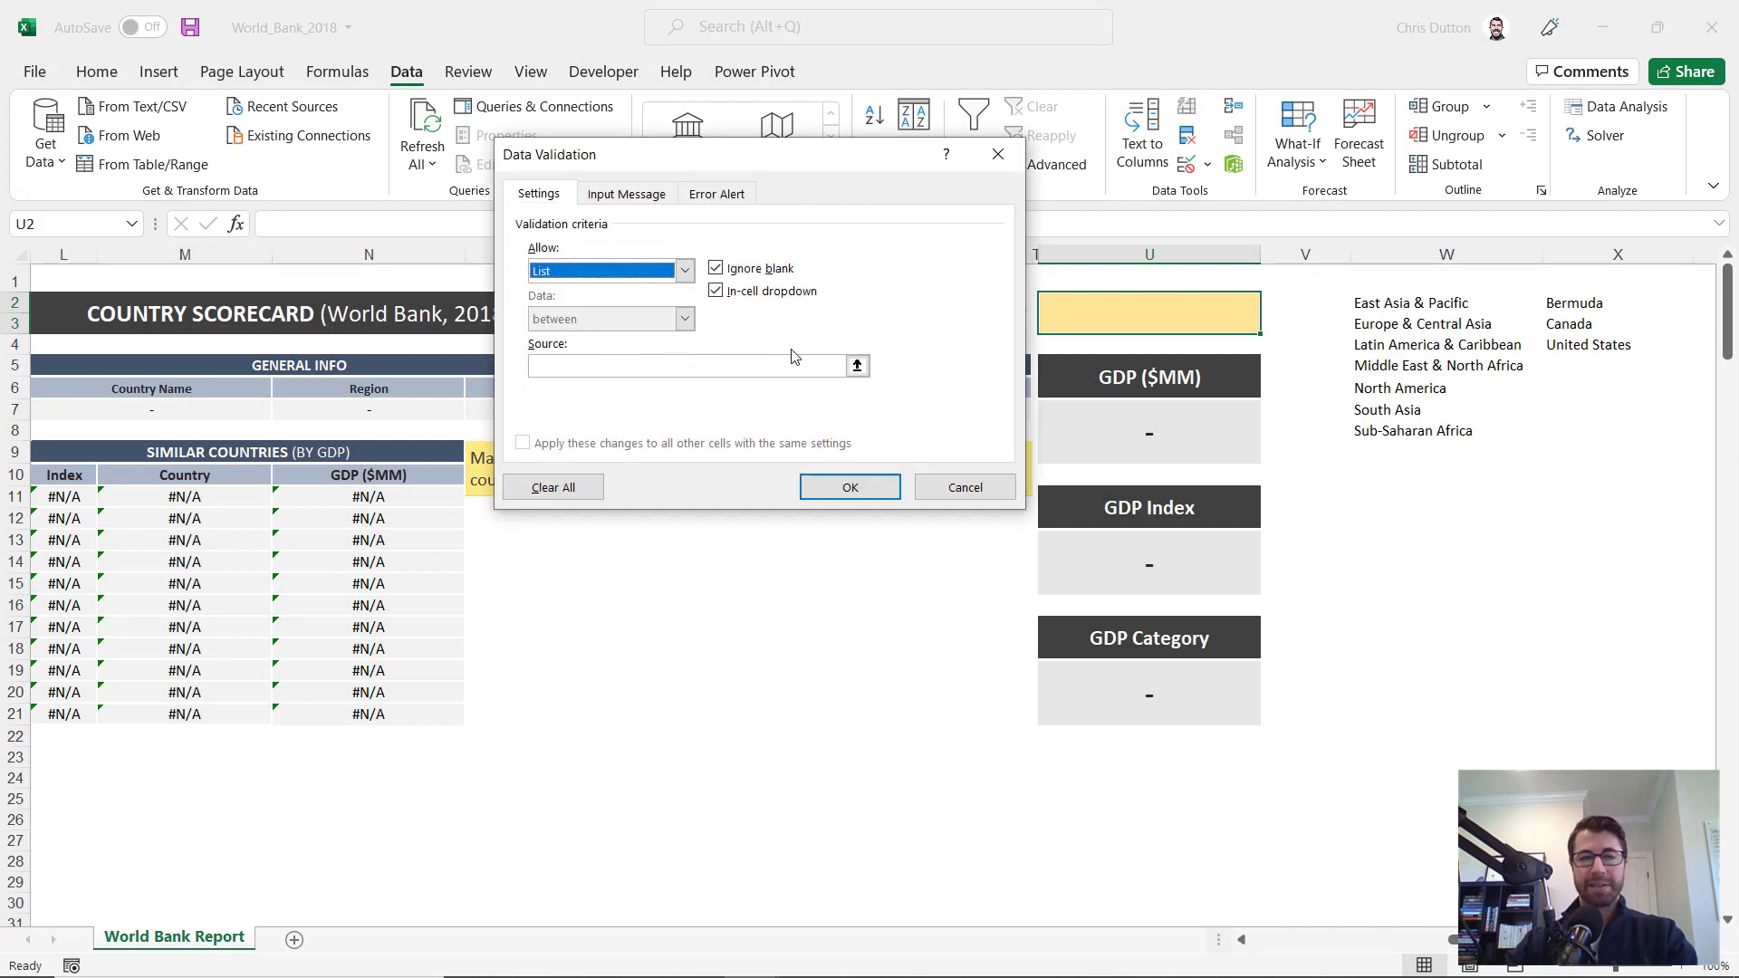
left_click(857, 365)
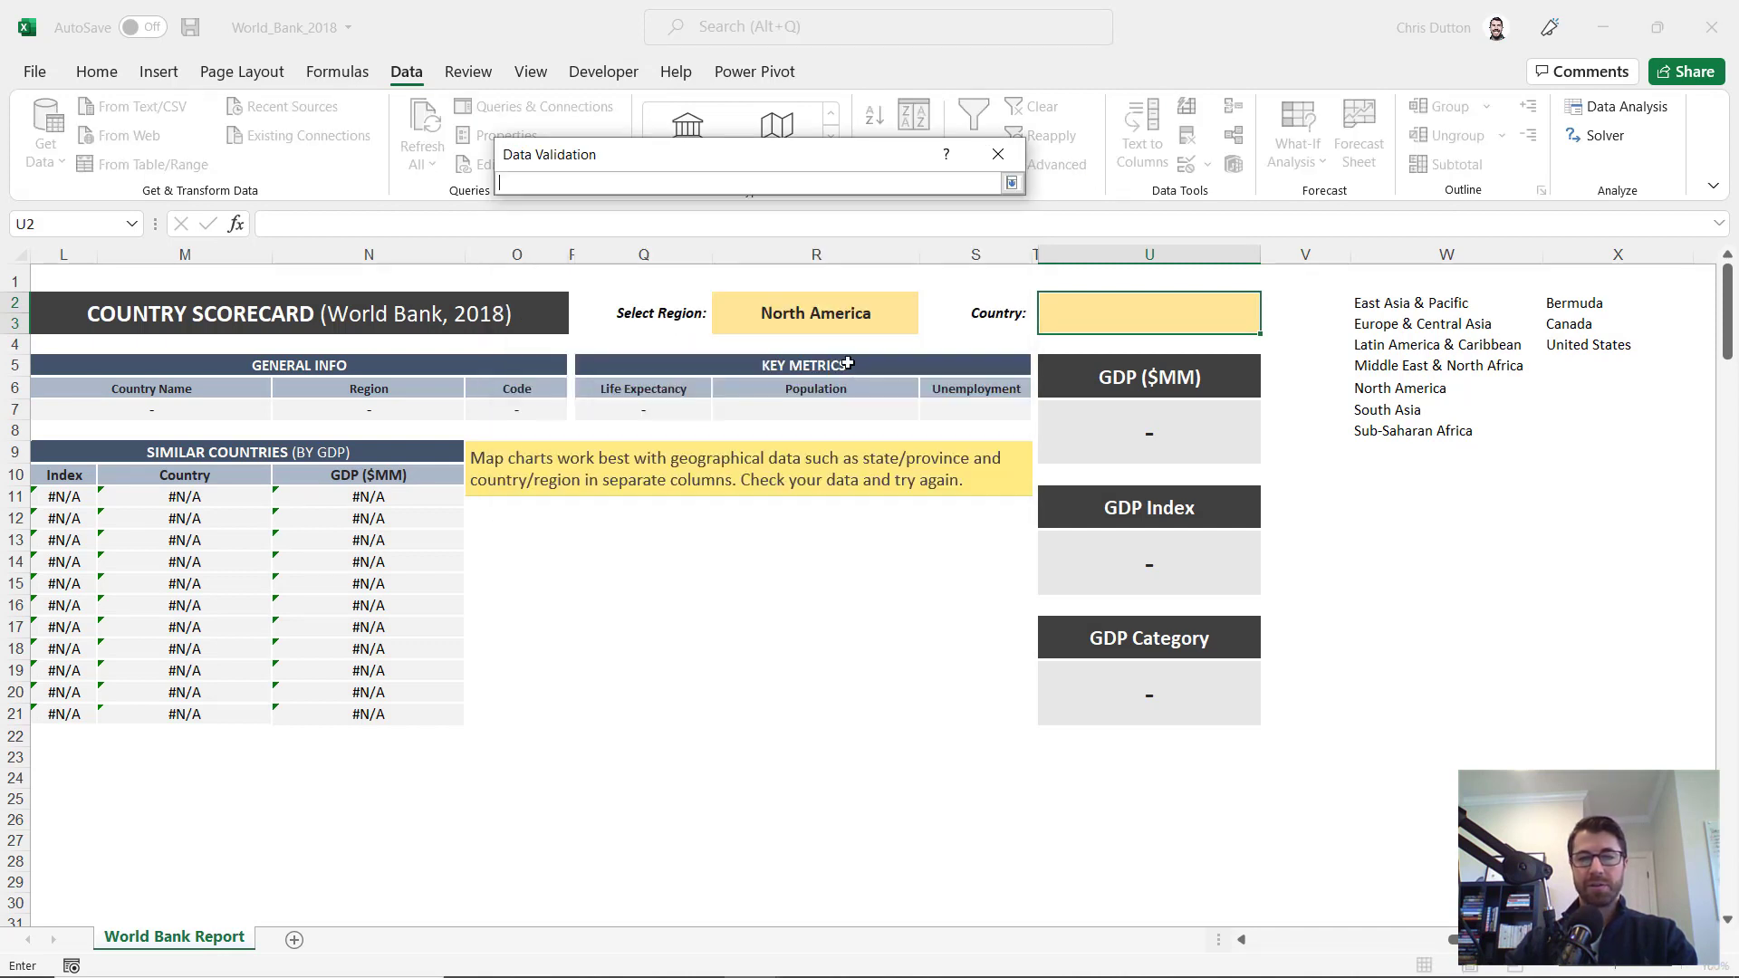
left_click(1571, 305)
type("#")
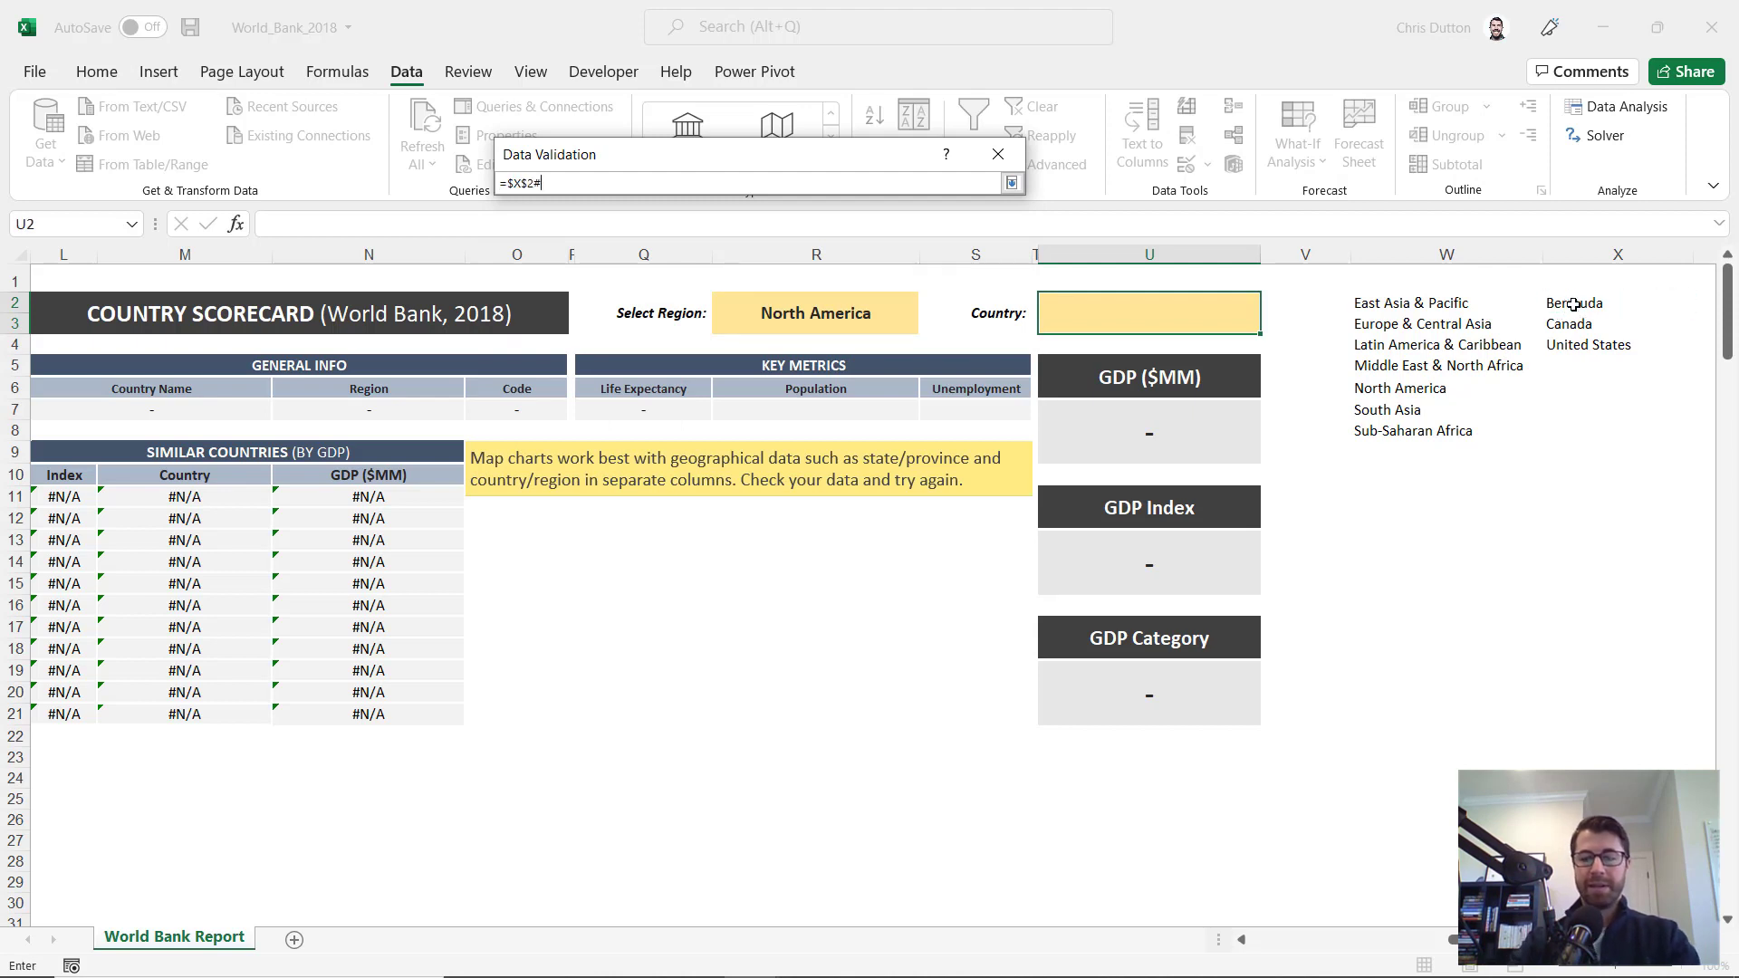
key("Return")
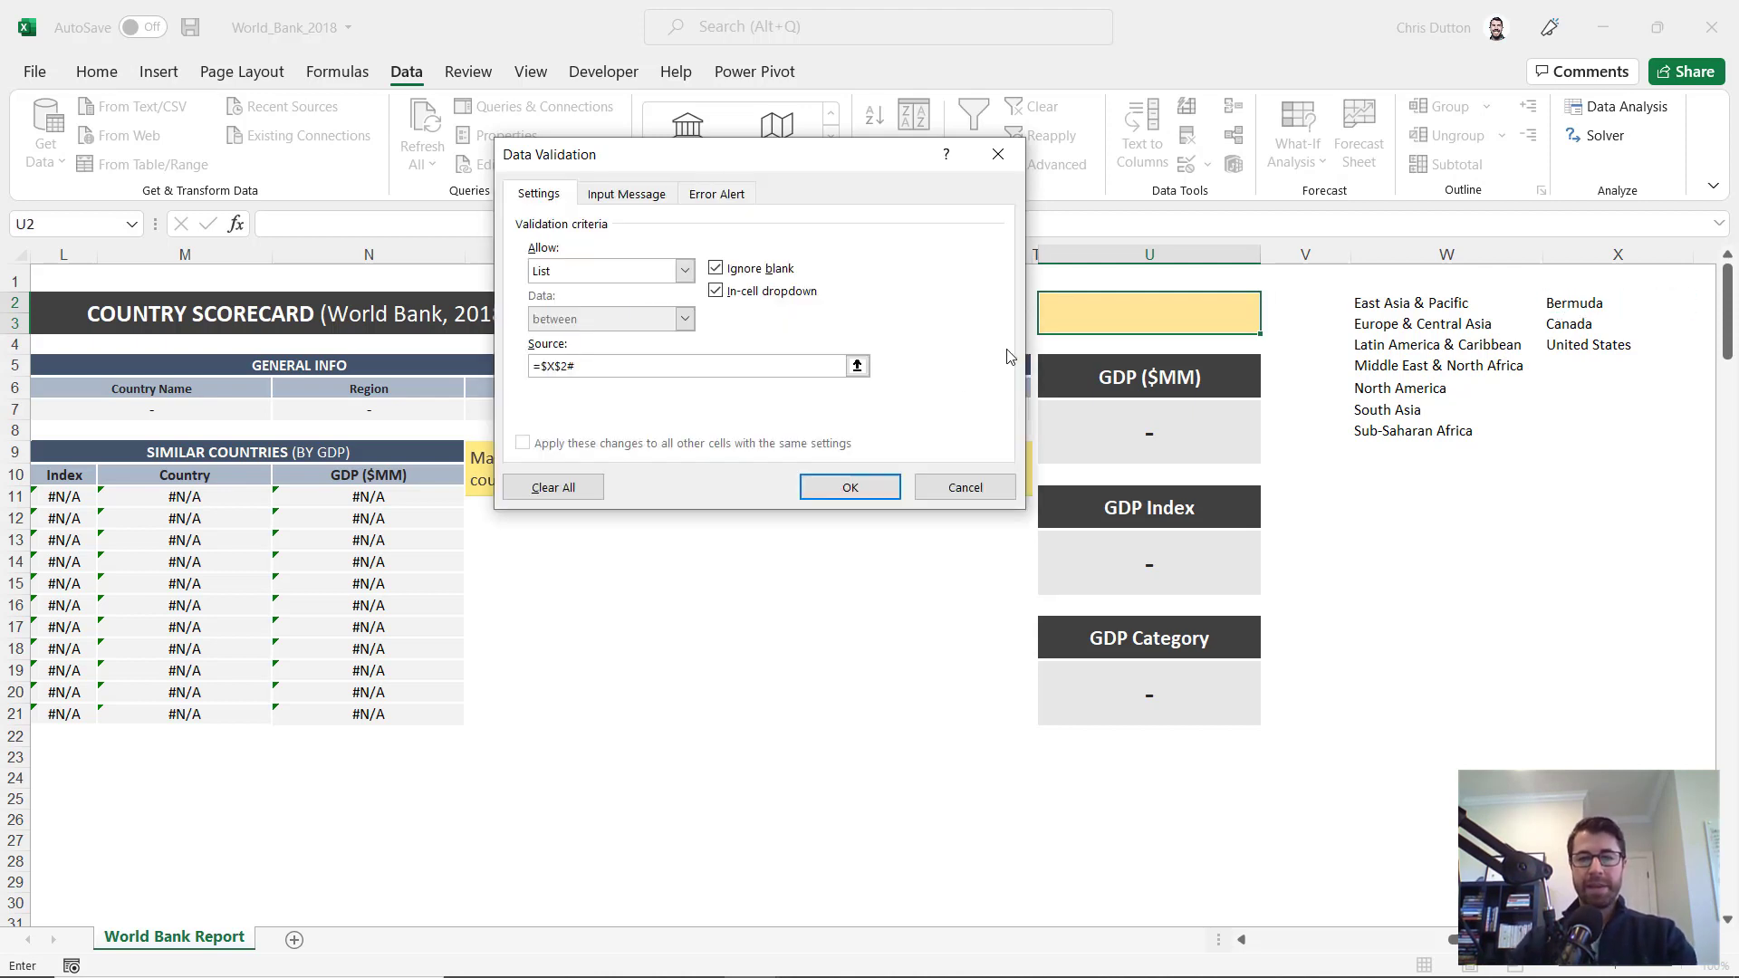
Confirm the U2 country dropdown and choose Canada from it
left_click(849, 487)
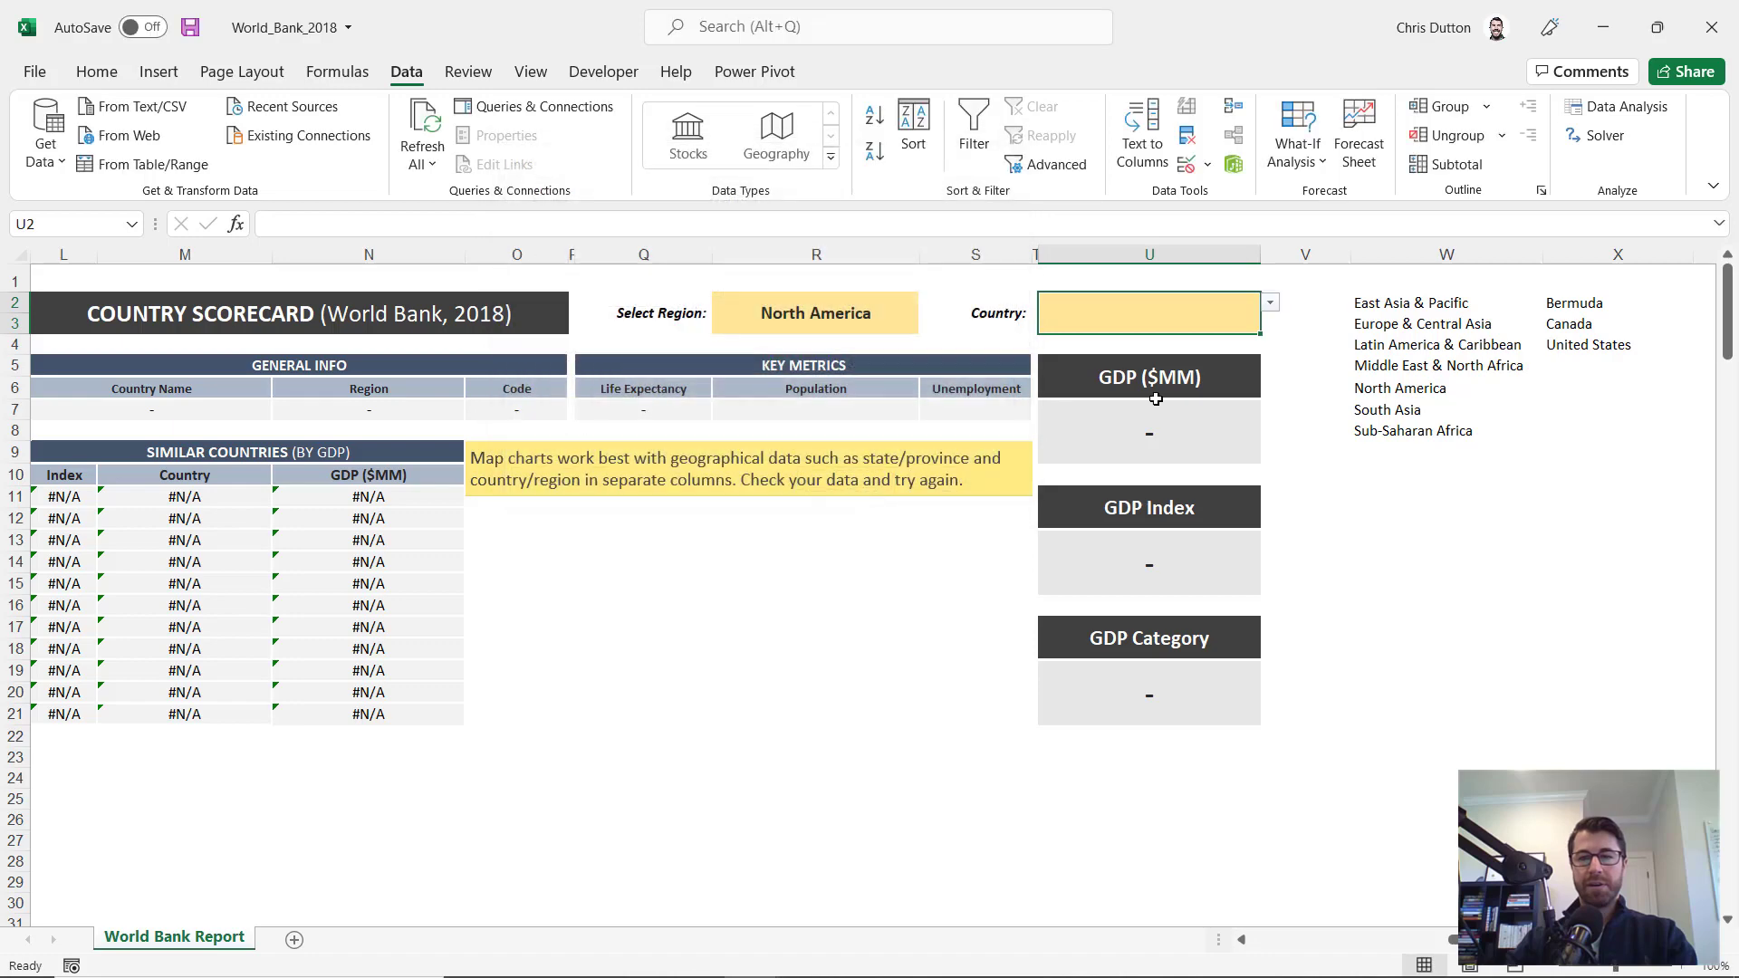
left_click(1271, 305)
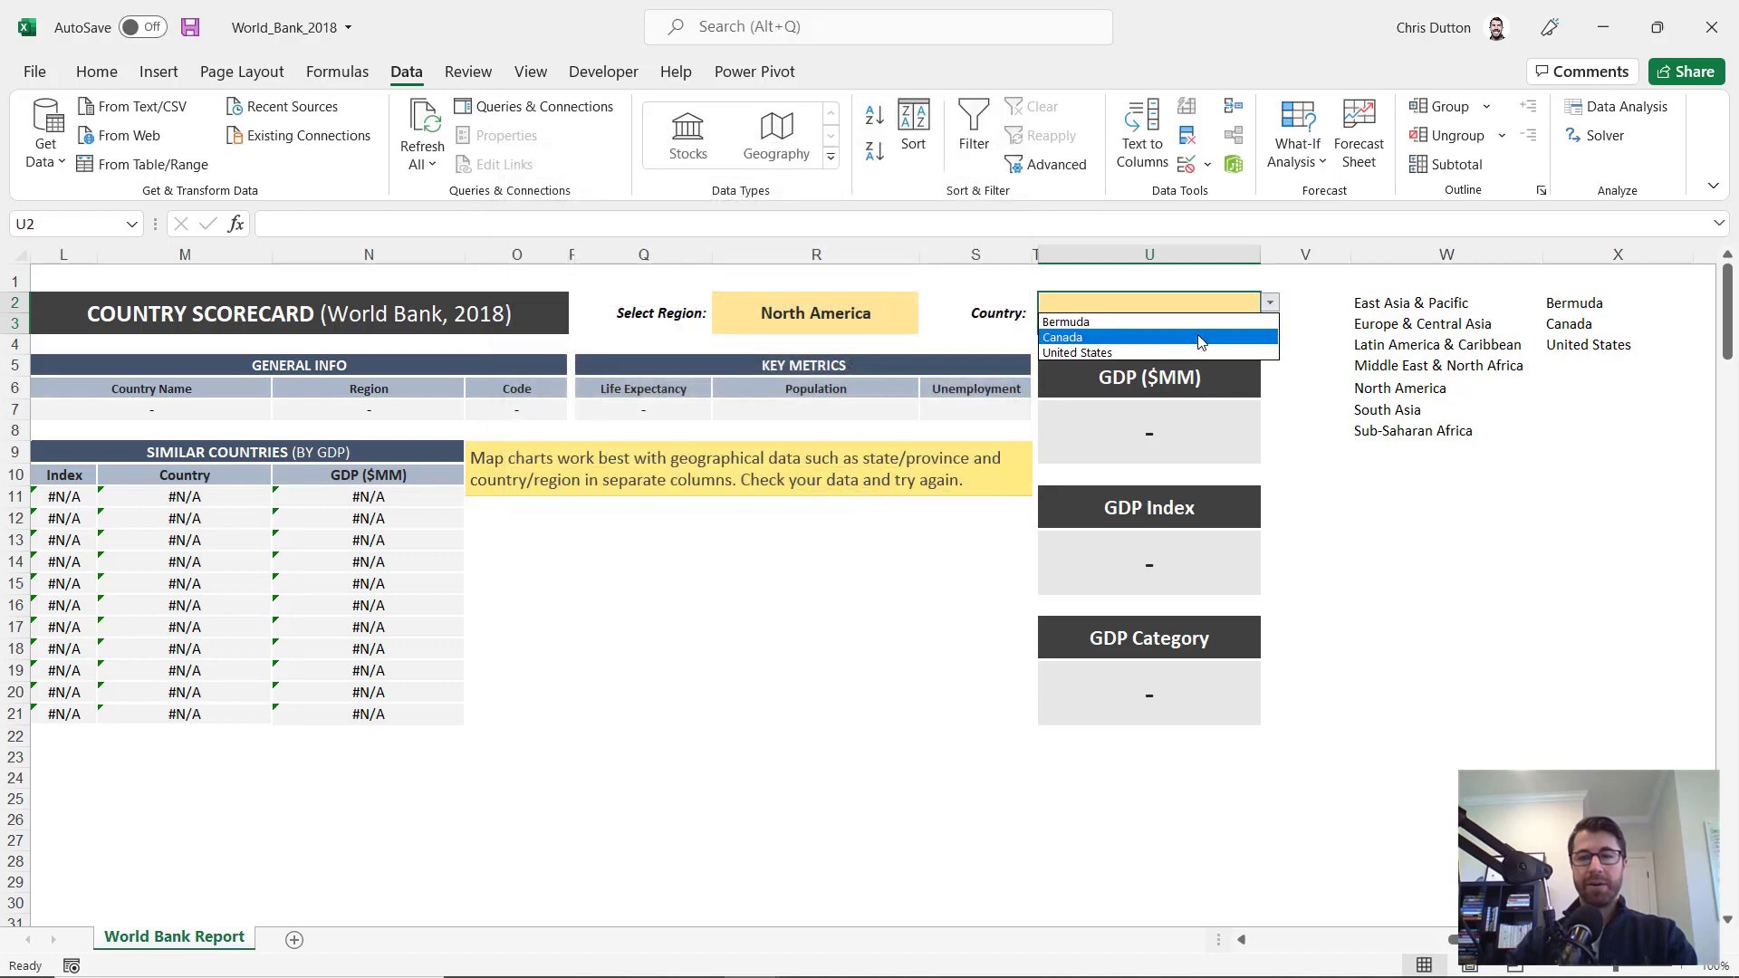
left_click(1198, 338)
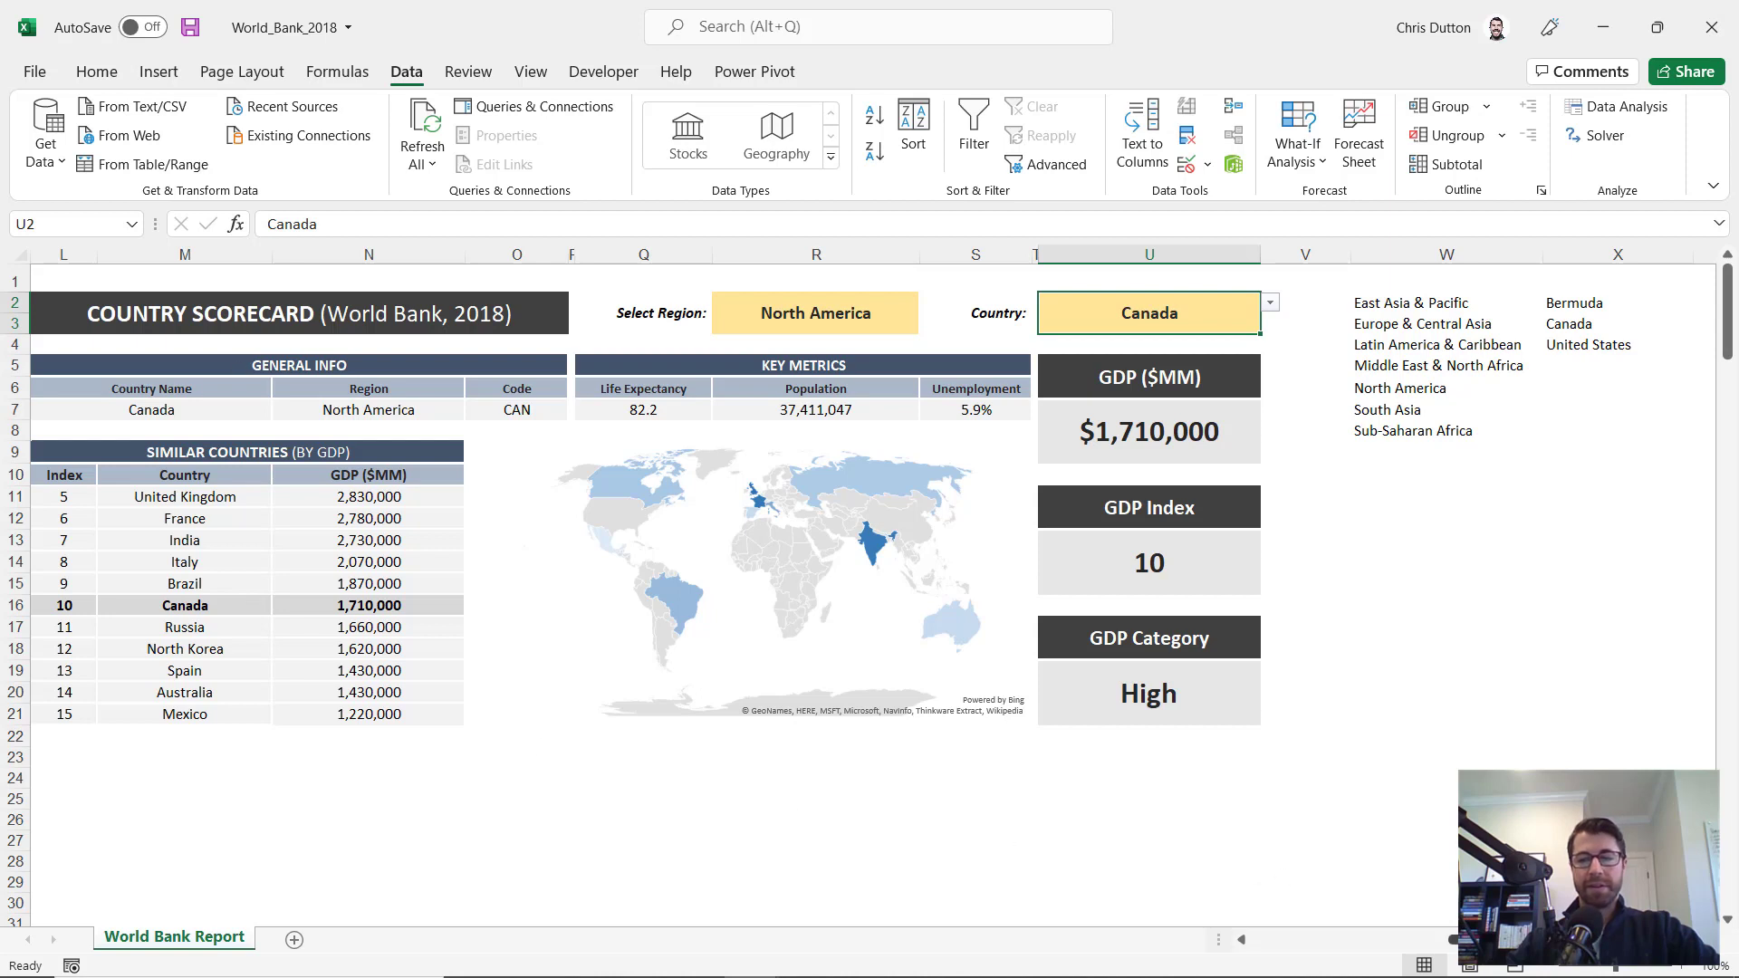
Switch the country to Bermuda, then United States, checking the scorecard updates
scroll(579, 284, "left", 2)
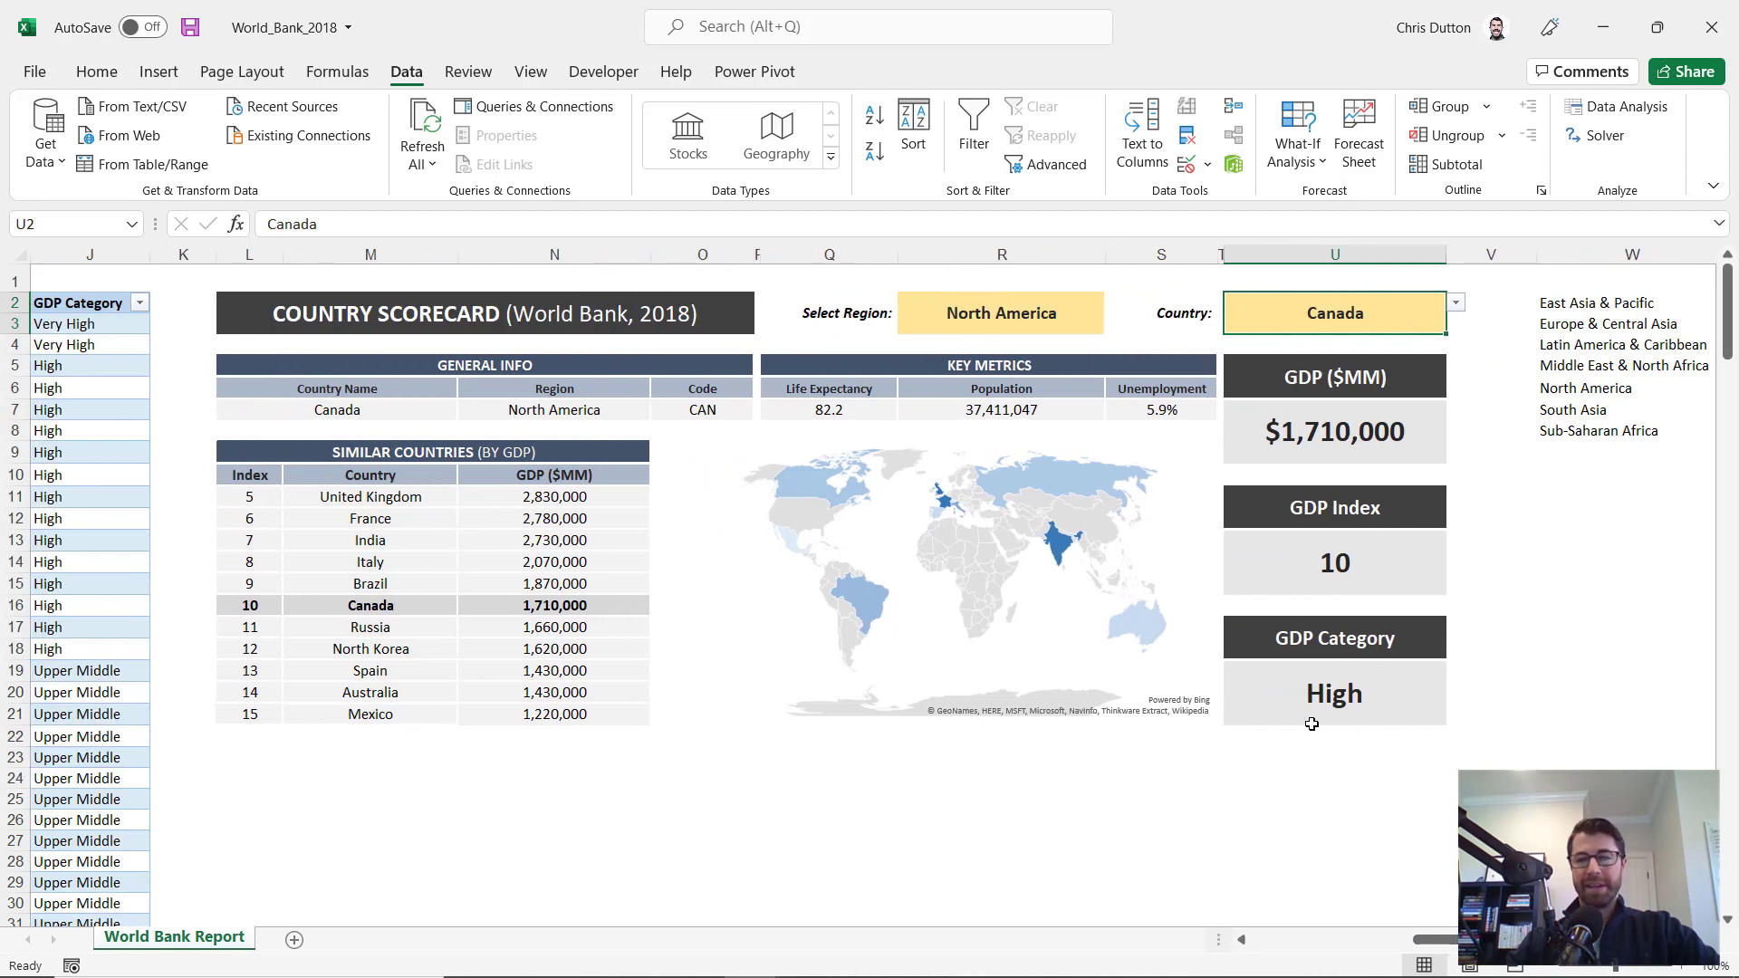
left_click(1455, 303)
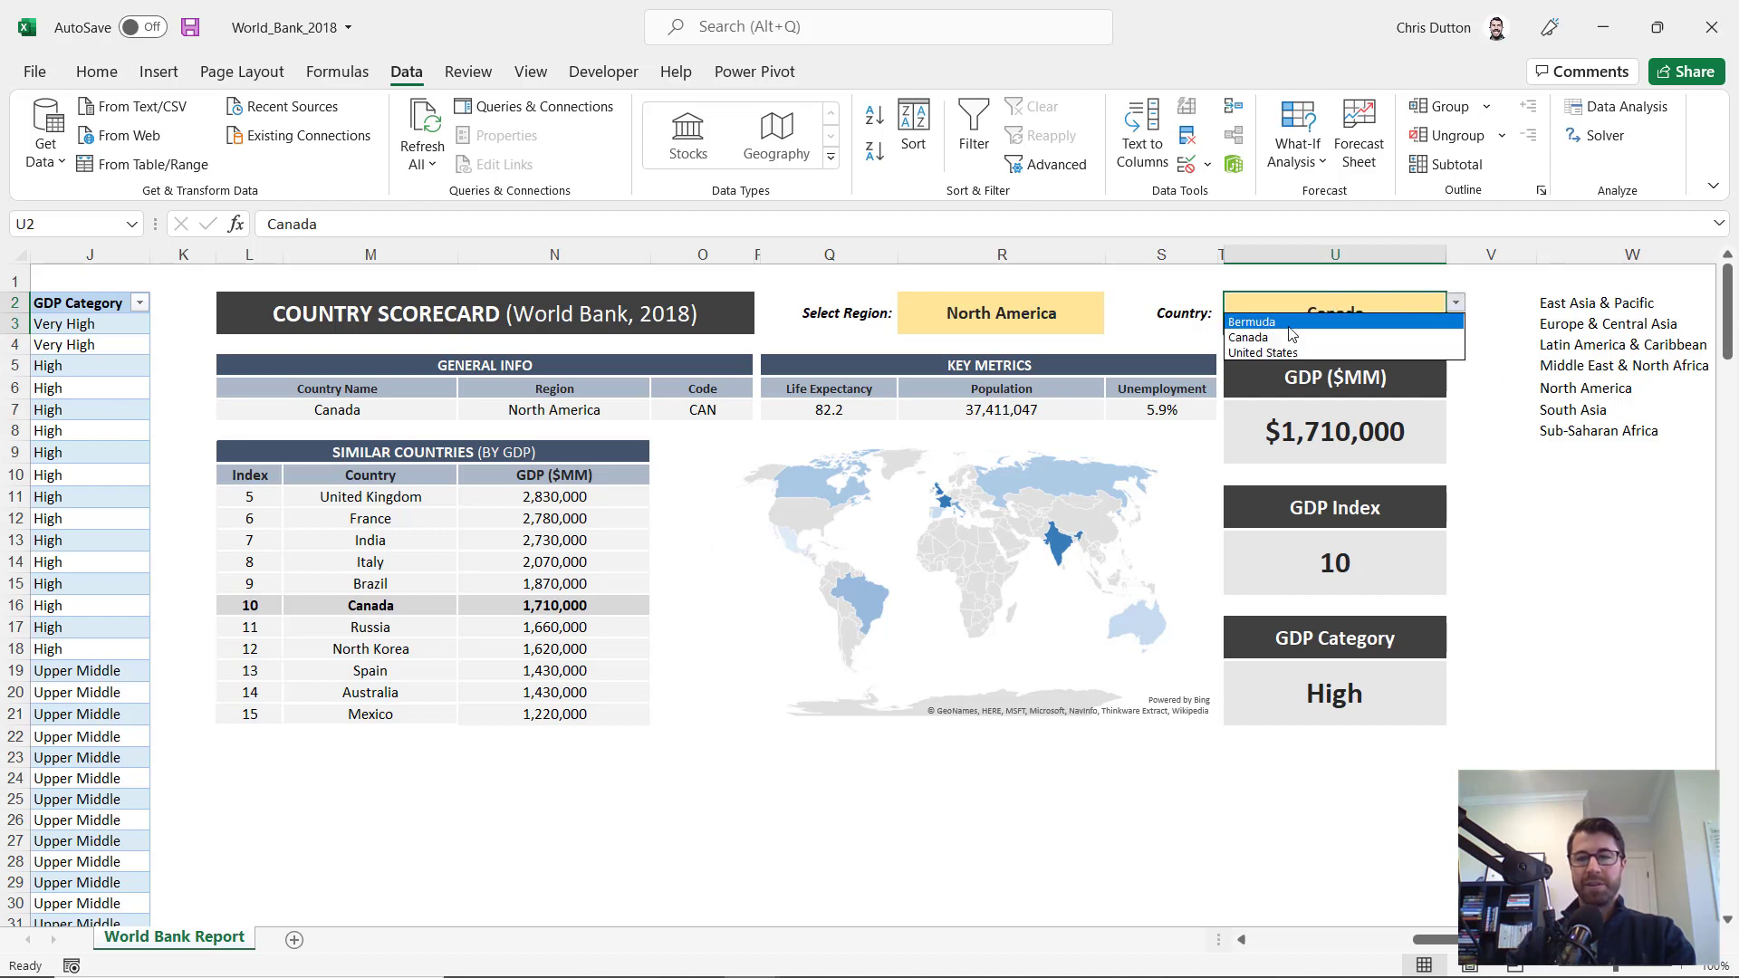
left_click(1290, 329)
left_click(1456, 302)
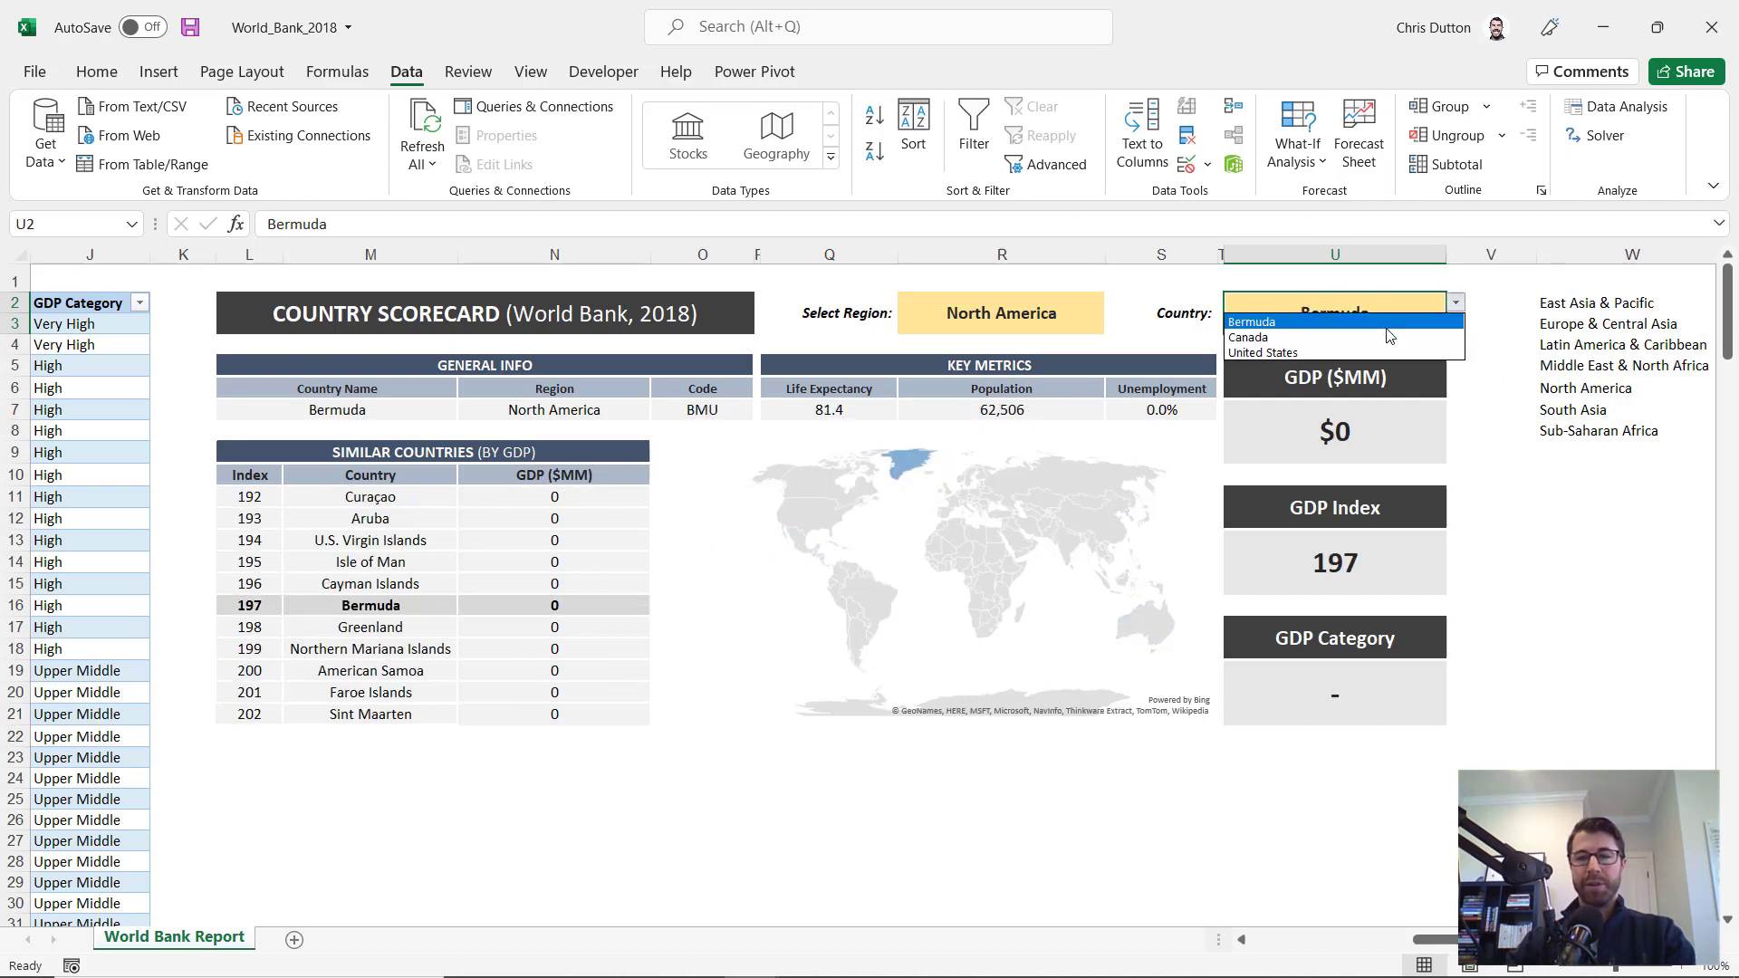
left_click(1360, 352)
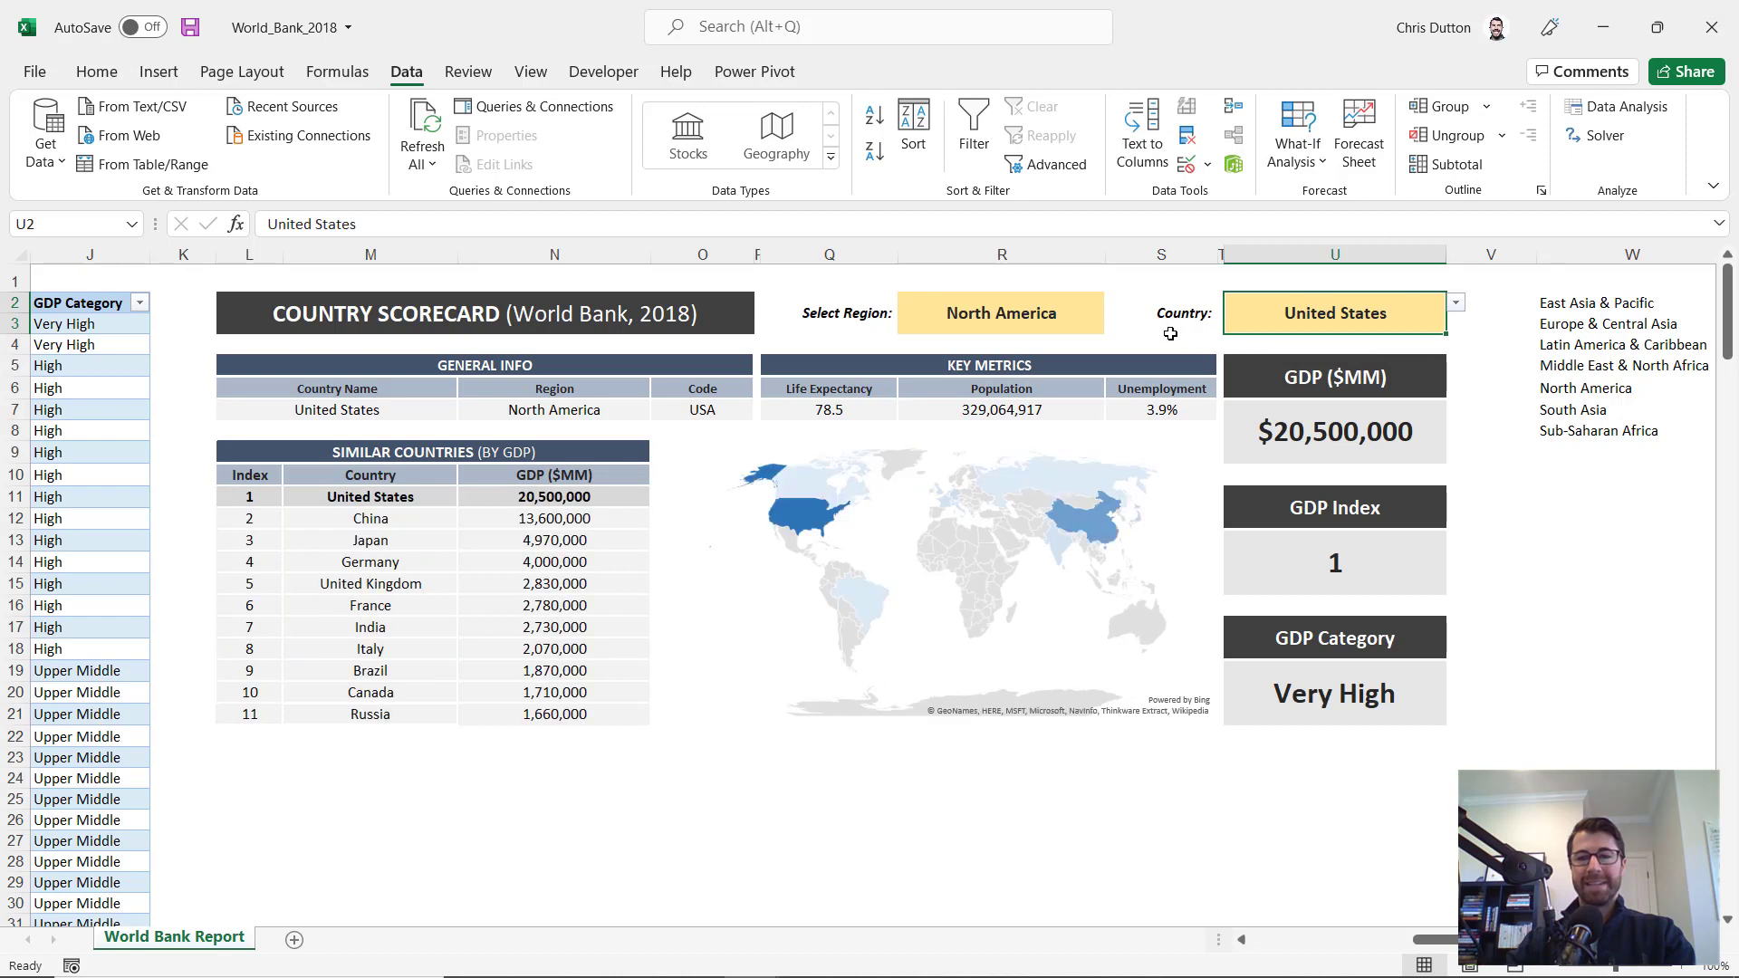
left_click(1073, 317)
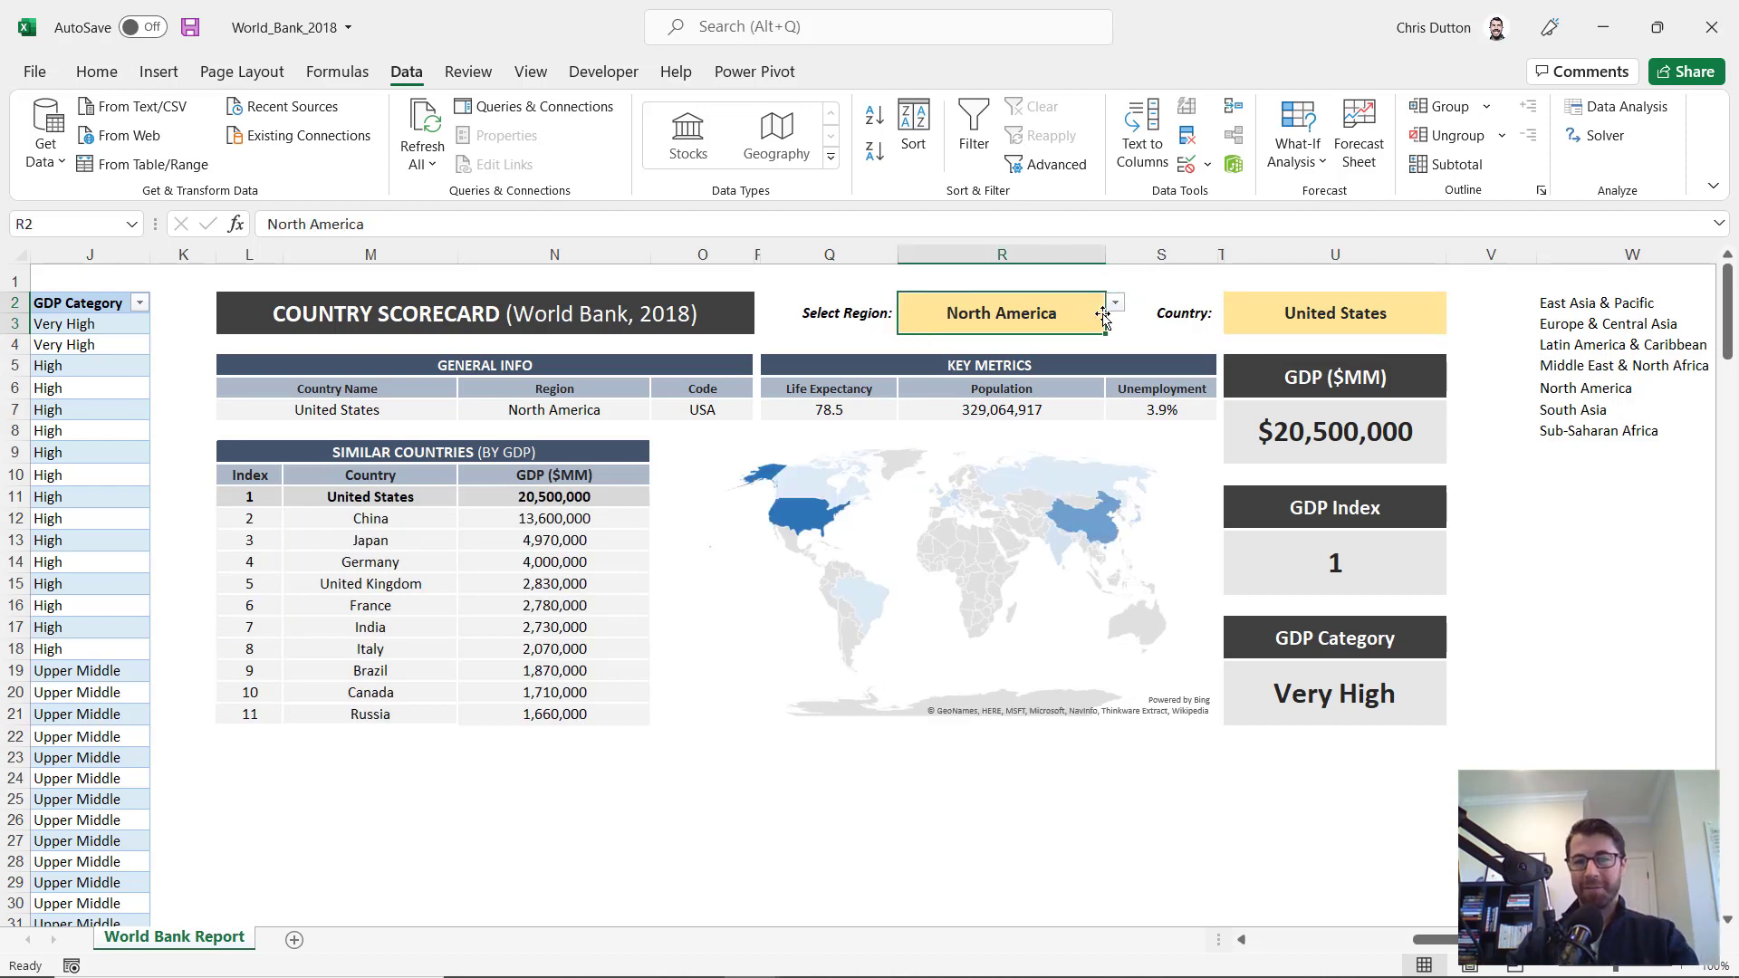
Choose South Asia as the region in R2 and Nepal as the country in U2
left_click(1115, 304)
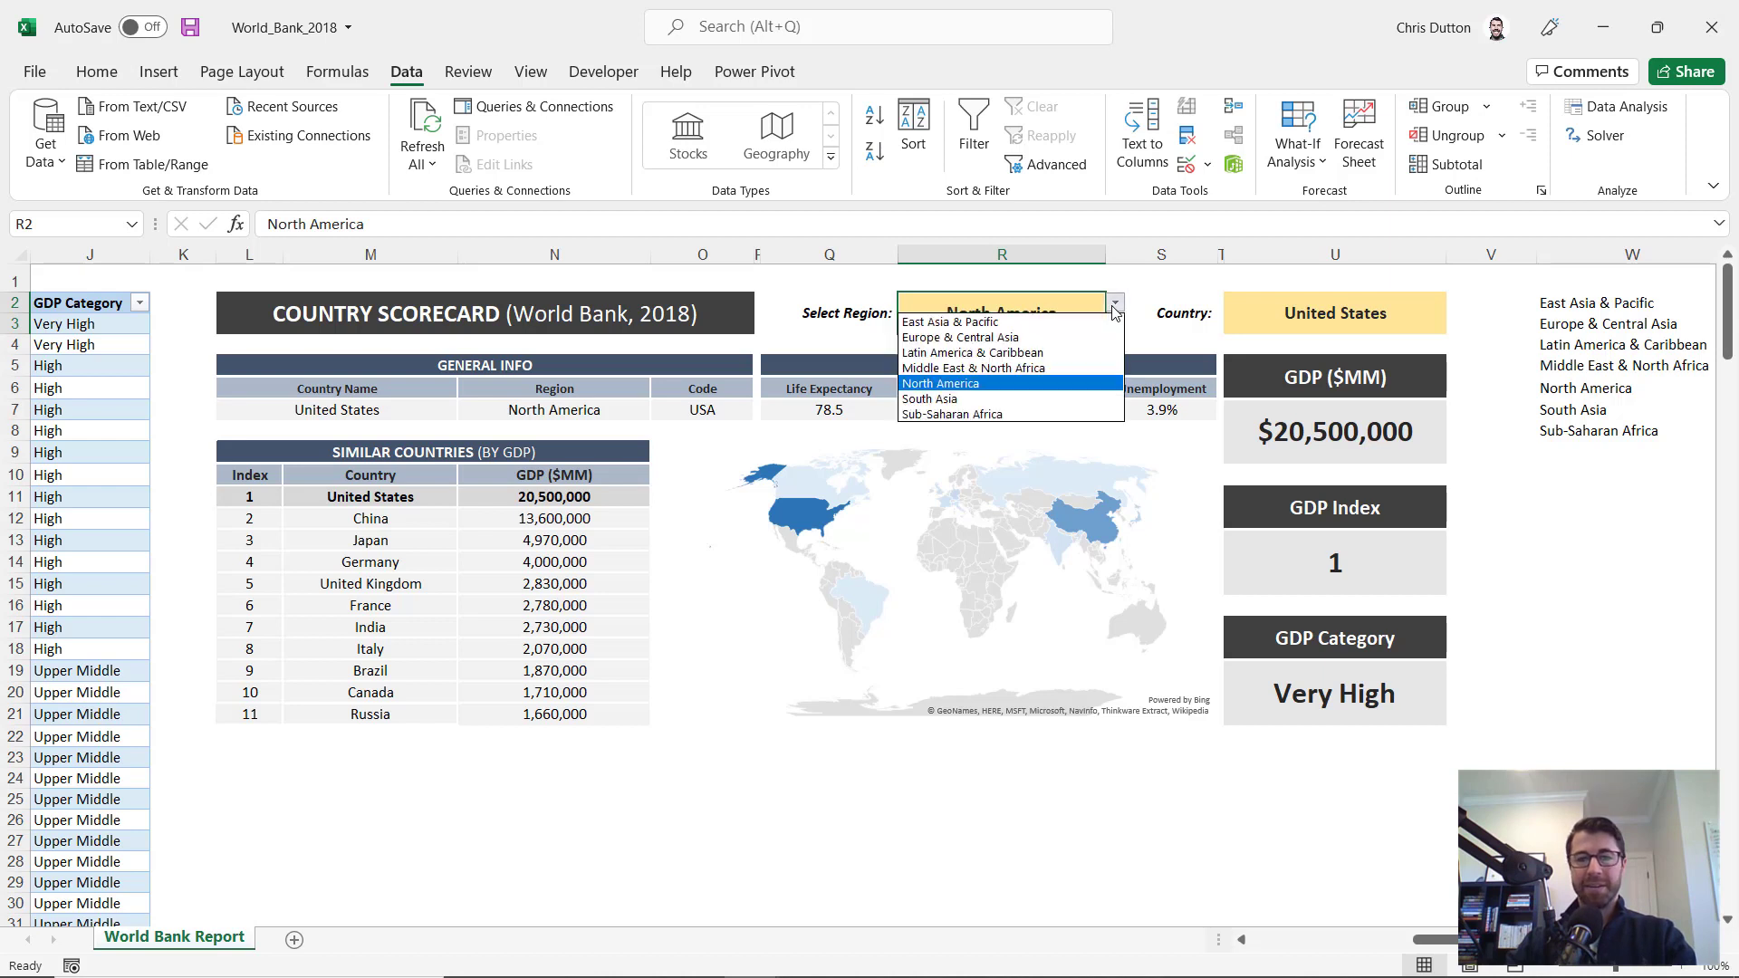
left_click(994, 398)
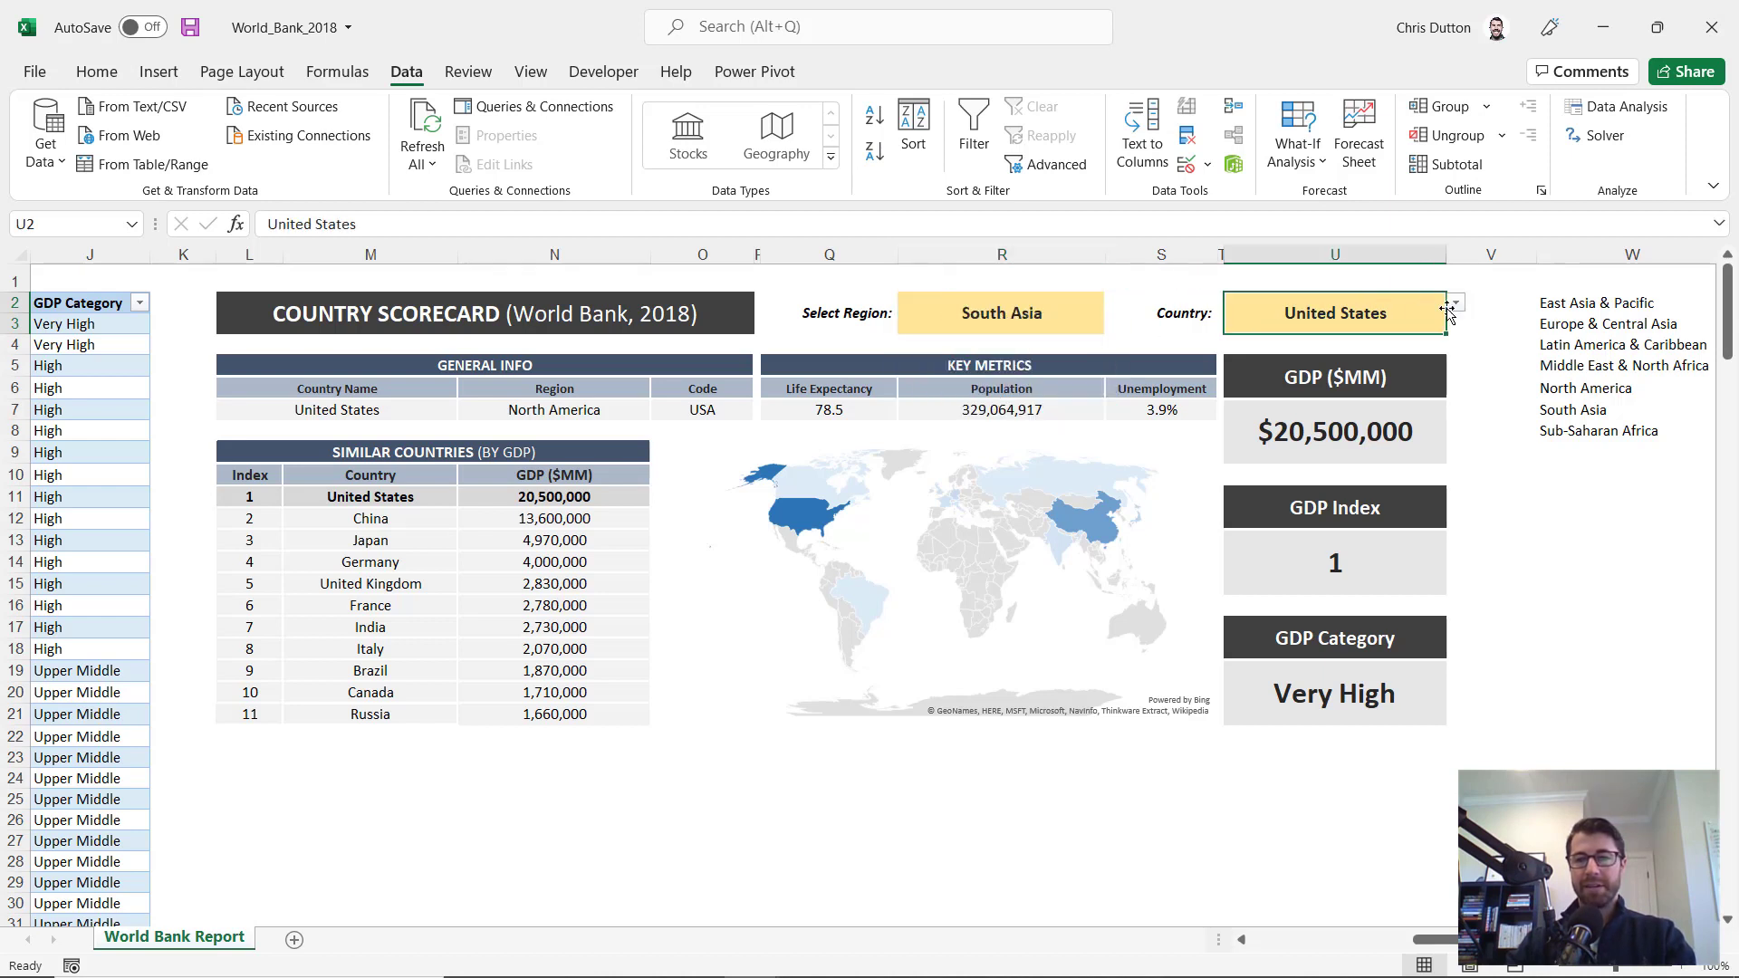
left_click(1321, 315)
left_click(1455, 303)
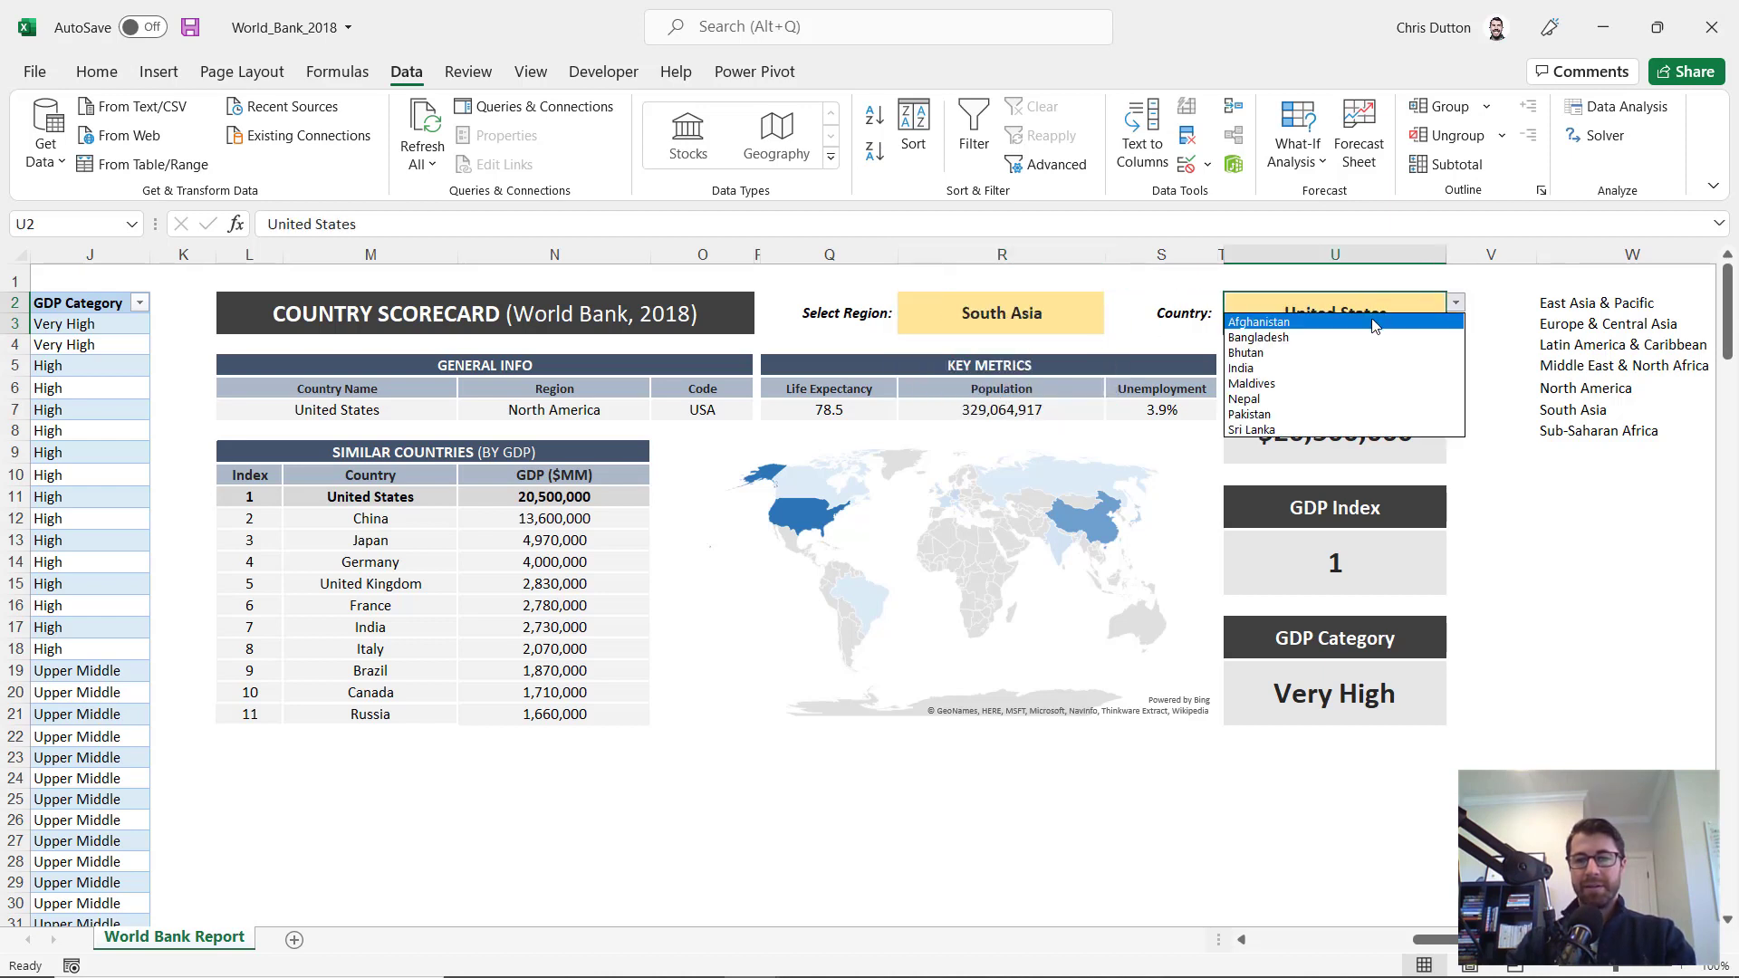
left_click(1263, 401)
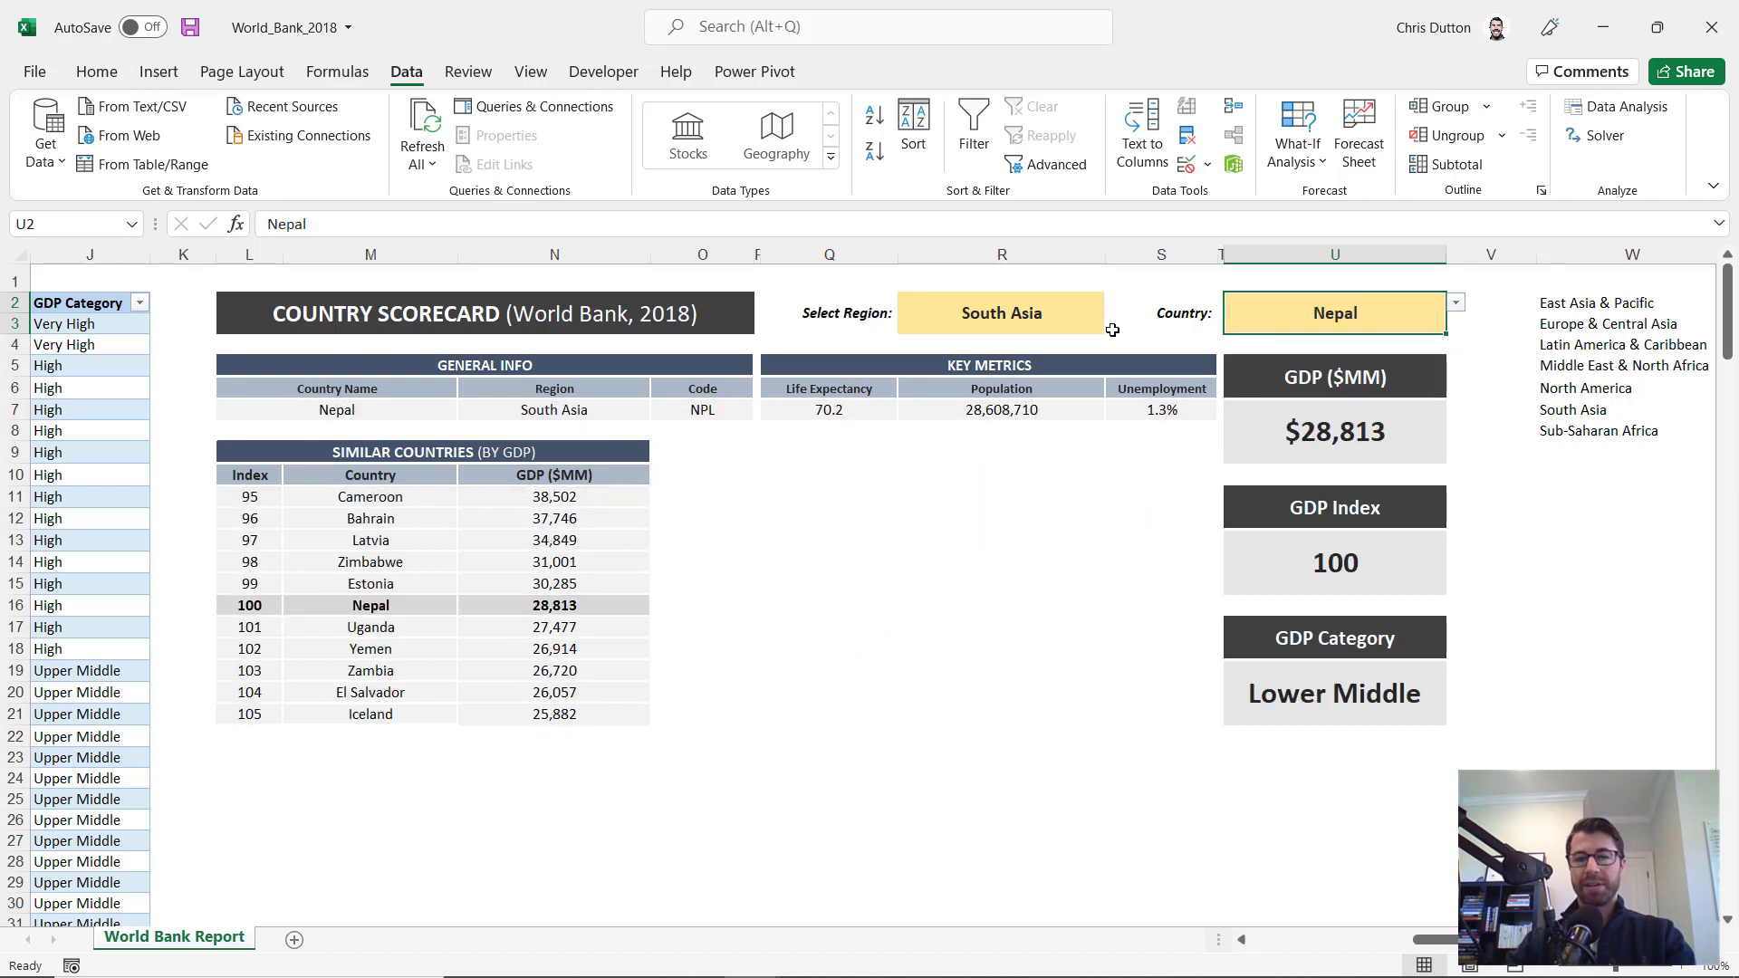
Switch R2 to Europe & Central Asia and pick Austria in U2
left_click(1085, 317)
left_click(1116, 303)
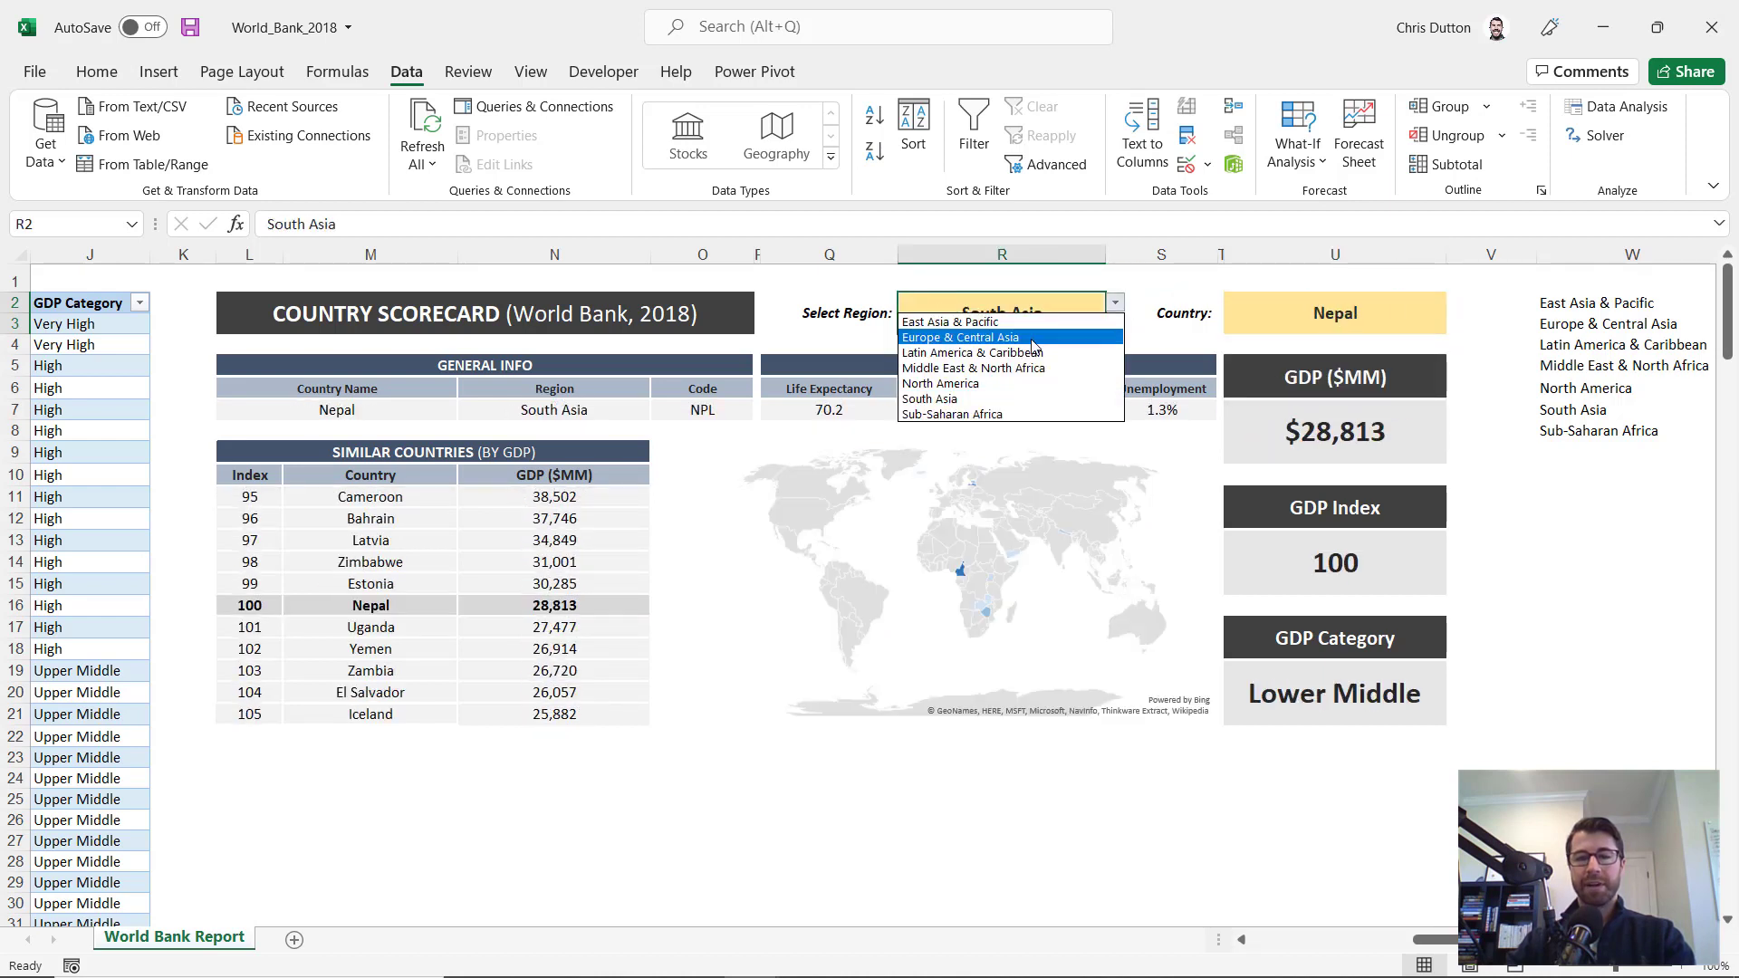
left_click(996, 355)
left_click(1310, 311)
left_click(1453, 306)
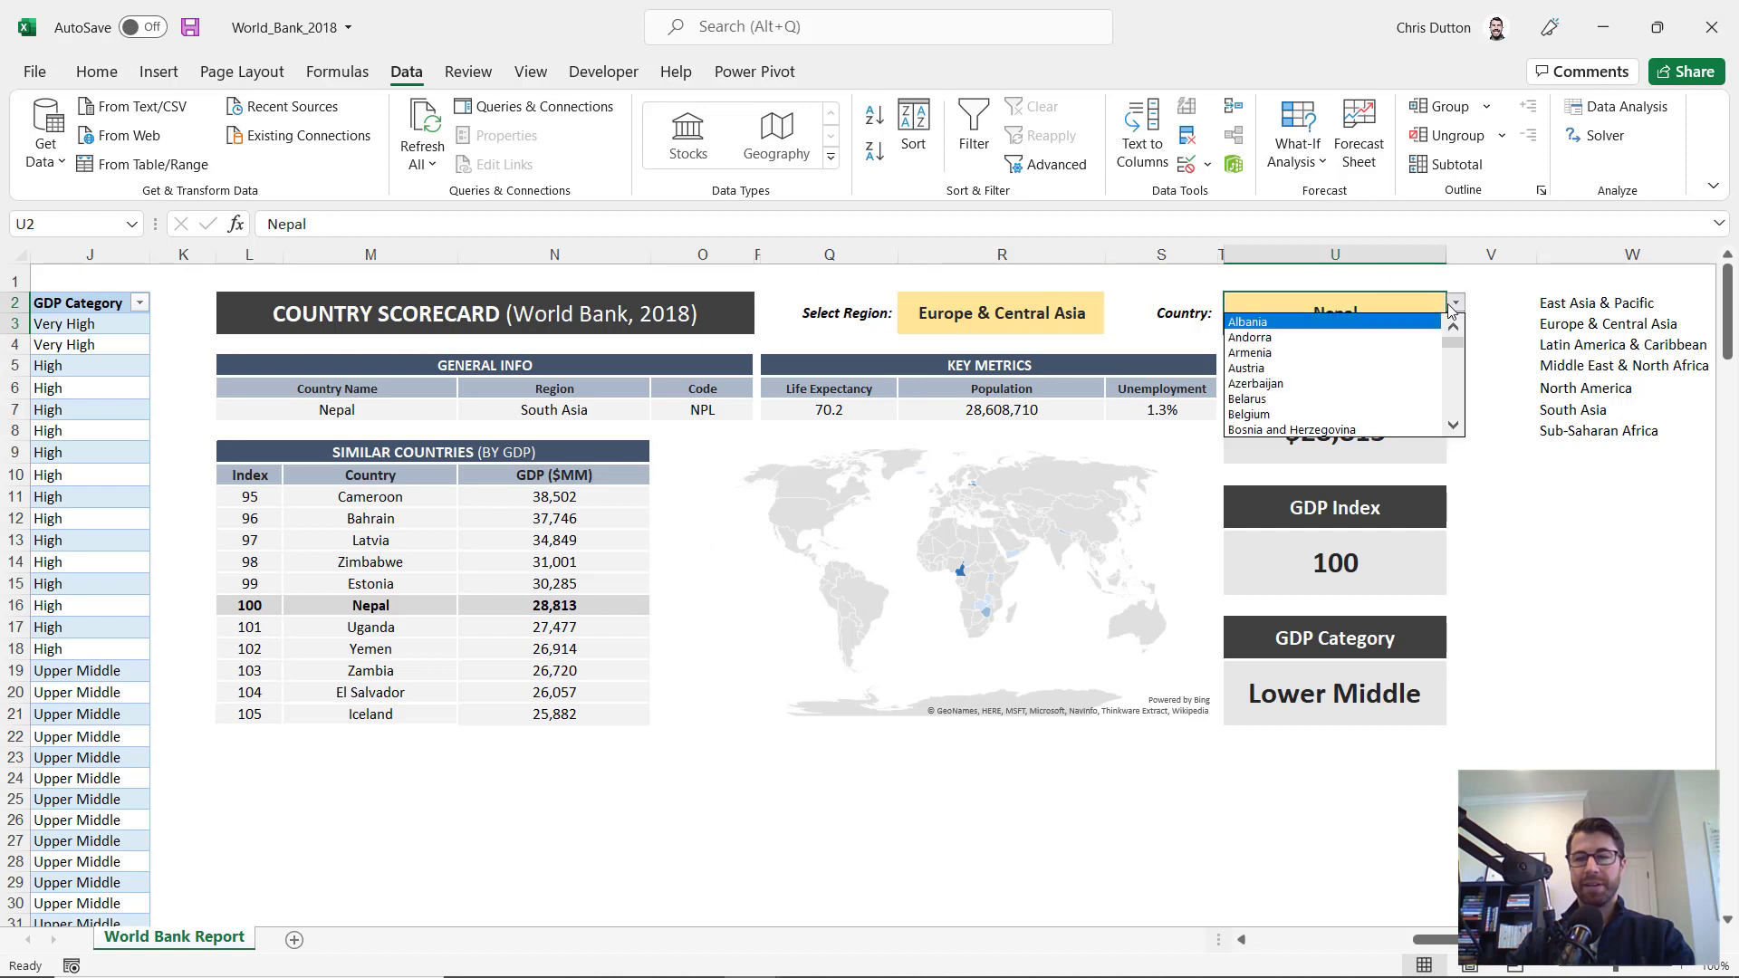
left_click(1251, 368)
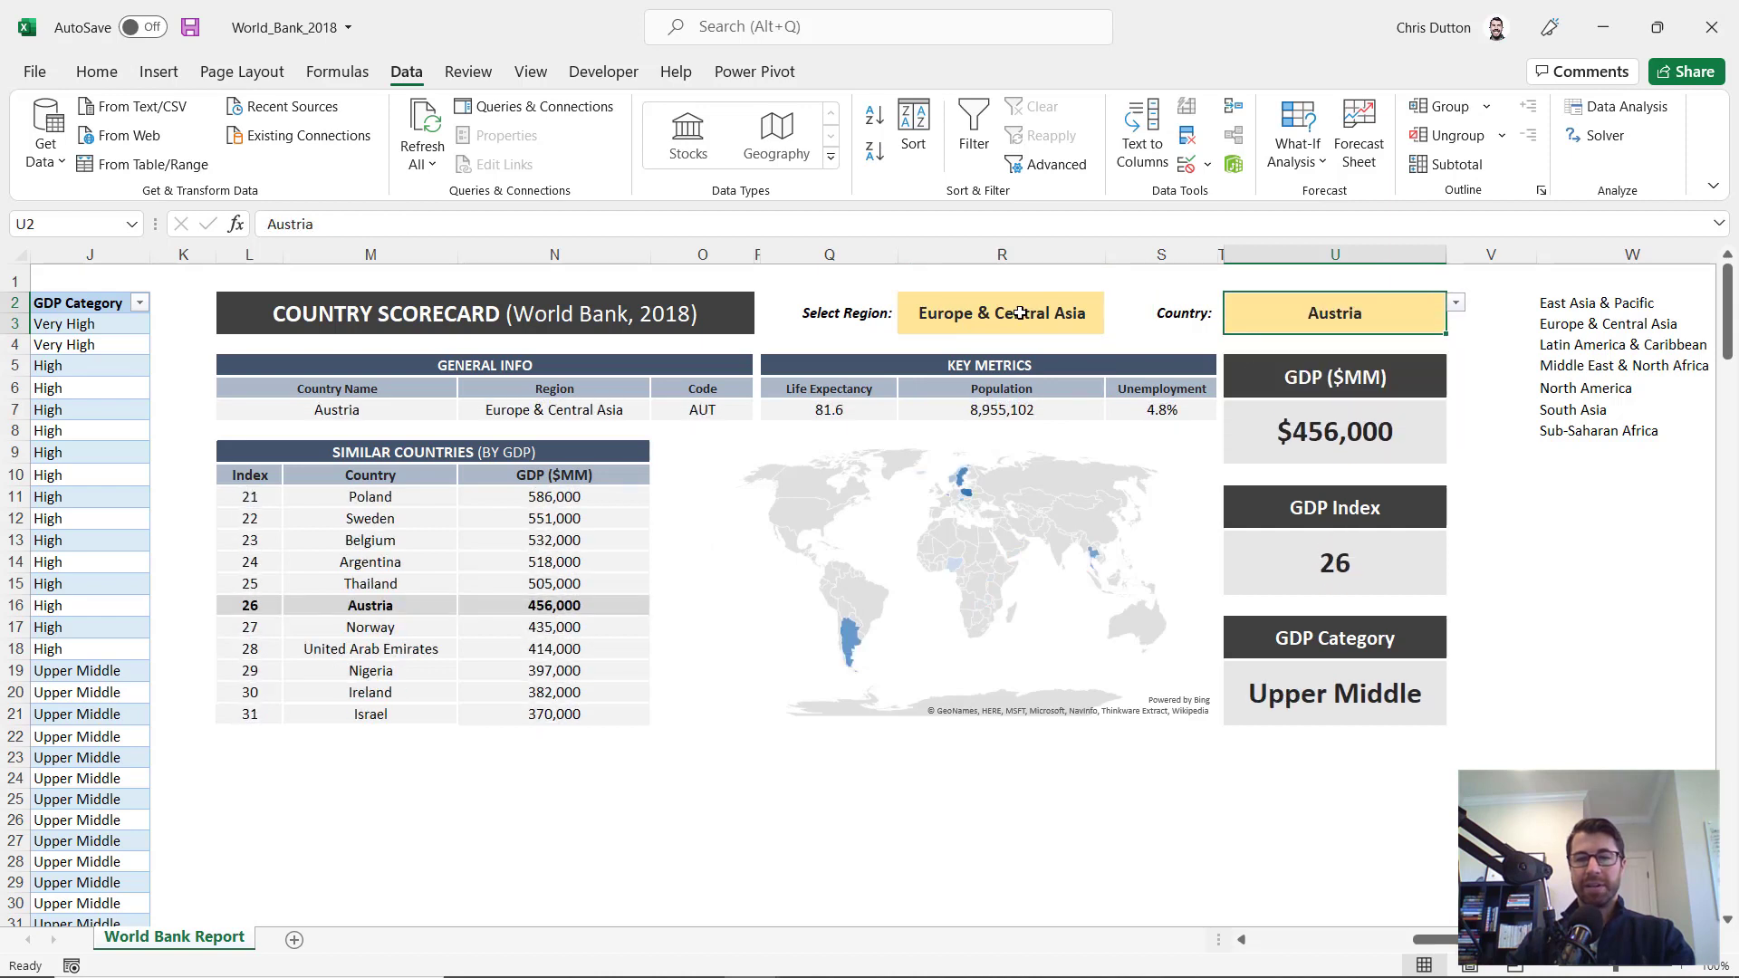